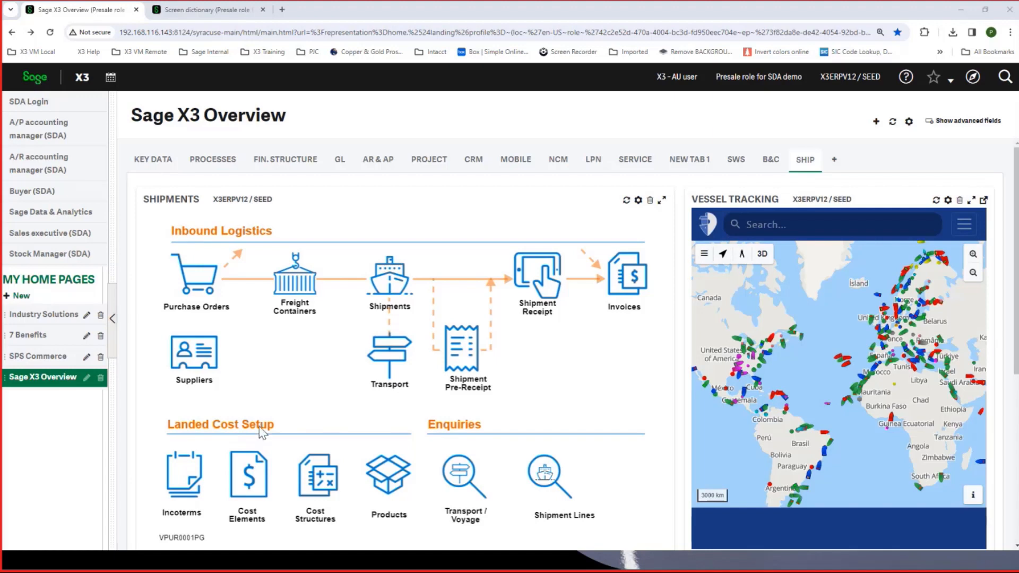
- Open the product records and bring up the landed cost settings in the STAPLE CARTRIDGE product's supplier details
click(377, 472)
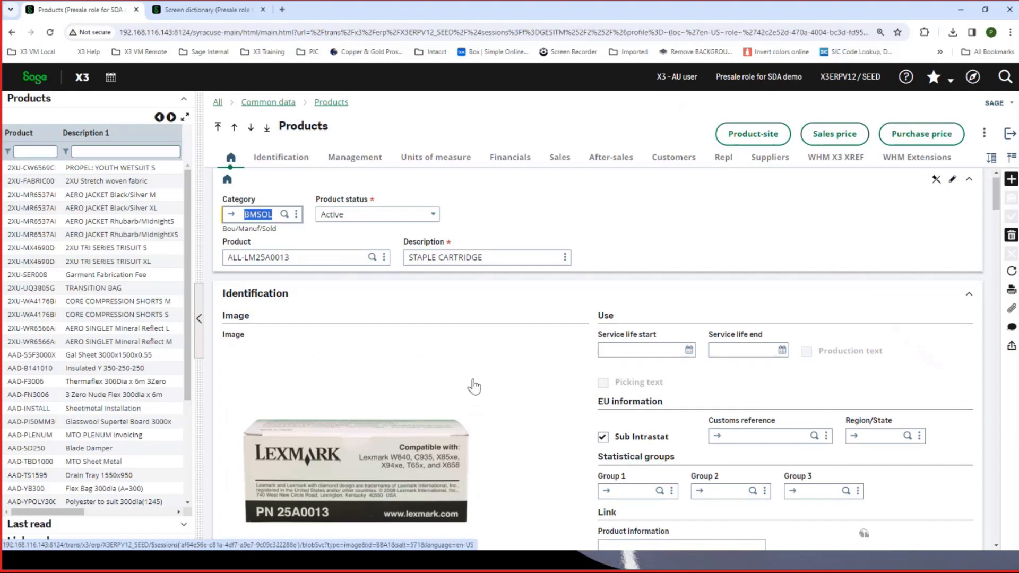
click(770, 160)
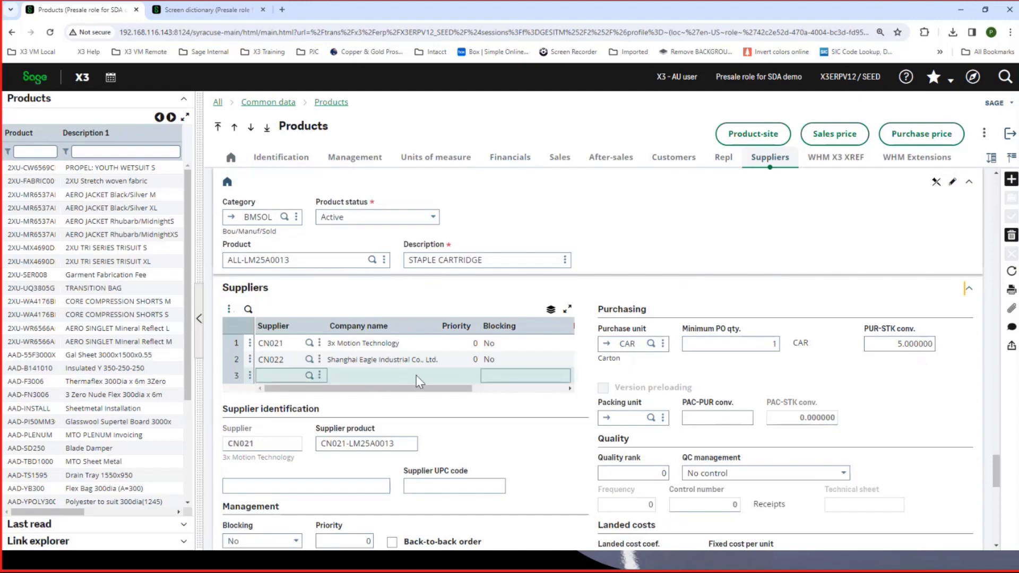
scroll(417, 375, down, 2)
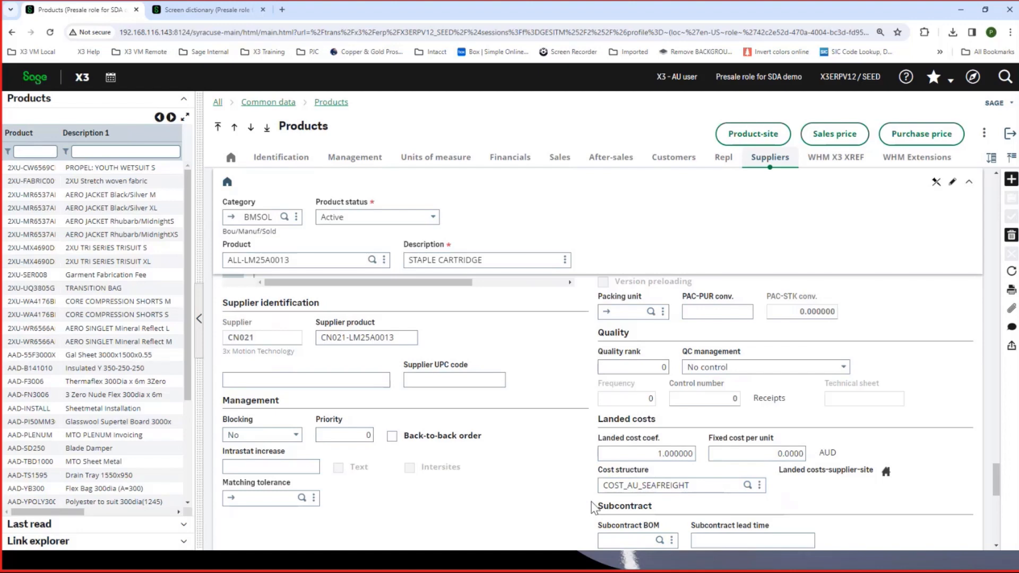
- Open the COST_AU_SEAFREIGHT cost structure from the product's landed costs and examine its cost lines
click(760, 485)
click(743, 504)
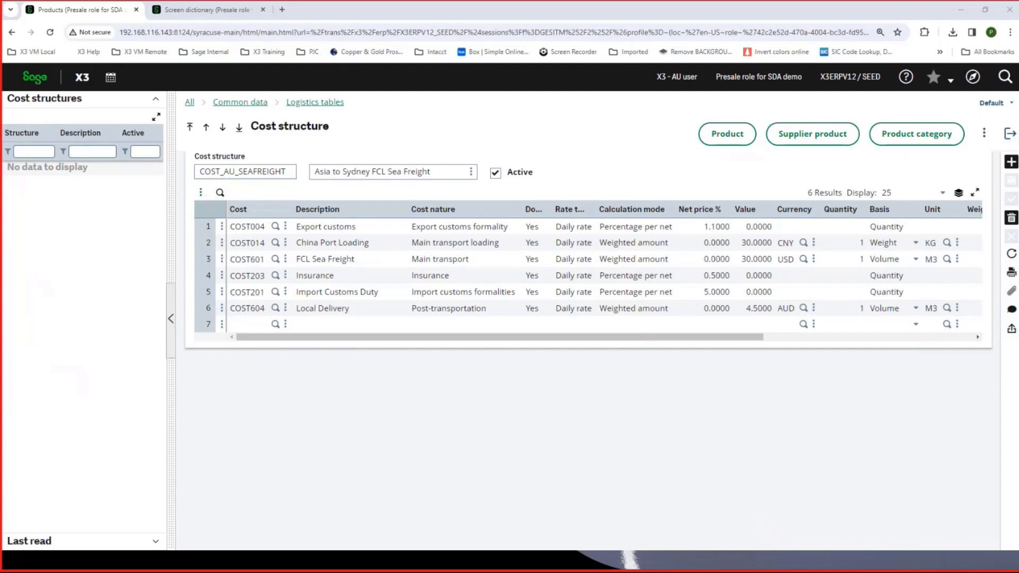
click(332, 275)
click(346, 319)
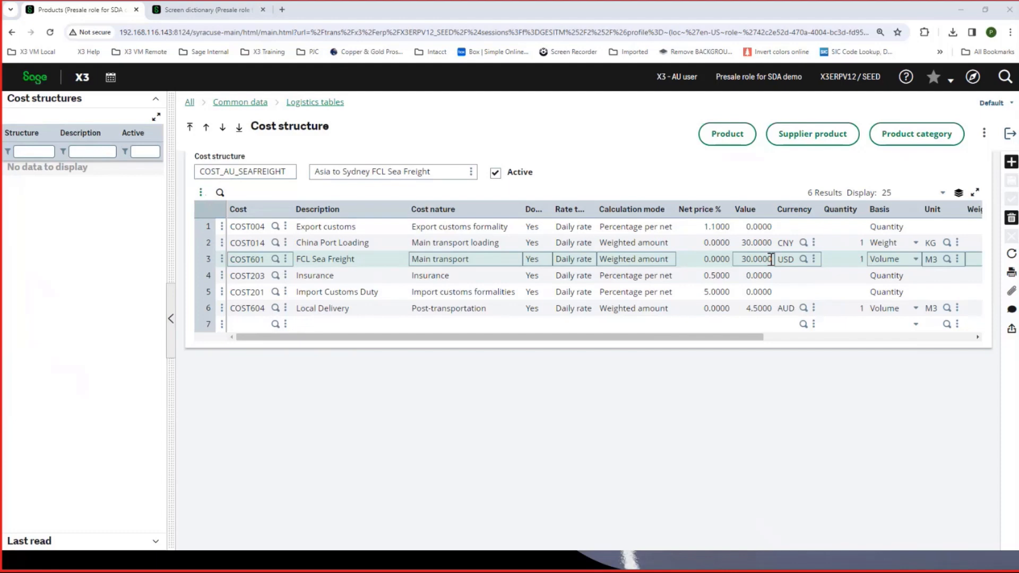
- Go to the cost definitions from the empty cost line, filter descriptions by "insur" and view Insurance (Percentage)
click(285, 325)
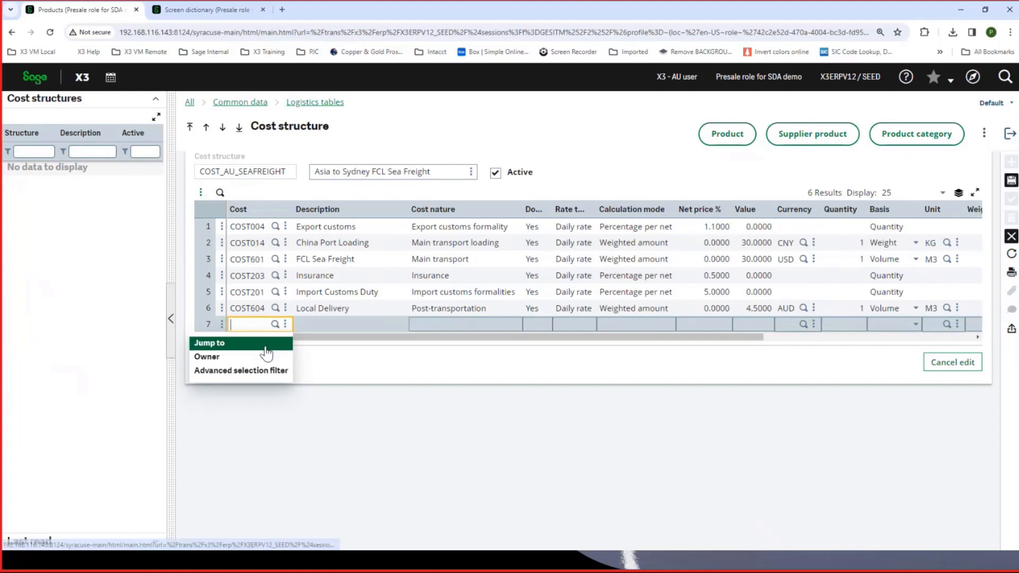
click(265, 346)
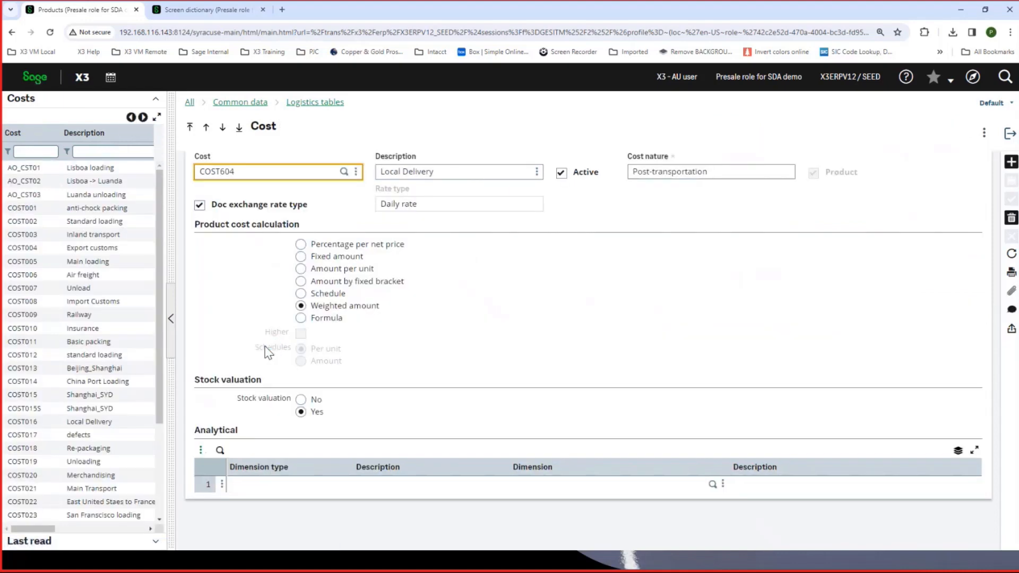
click(83, 152)
text(insur)
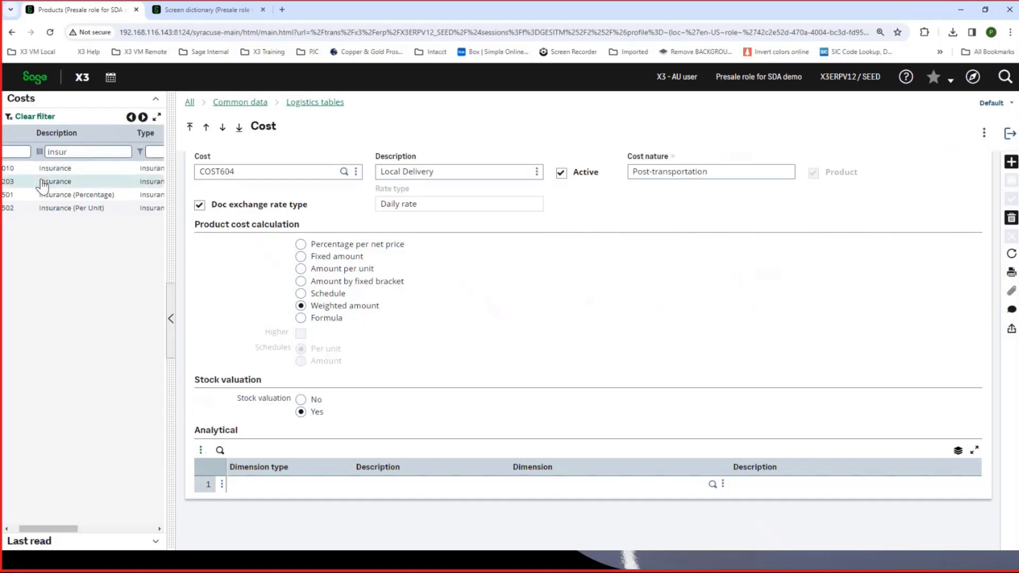
drag(53, 531, 21, 529)
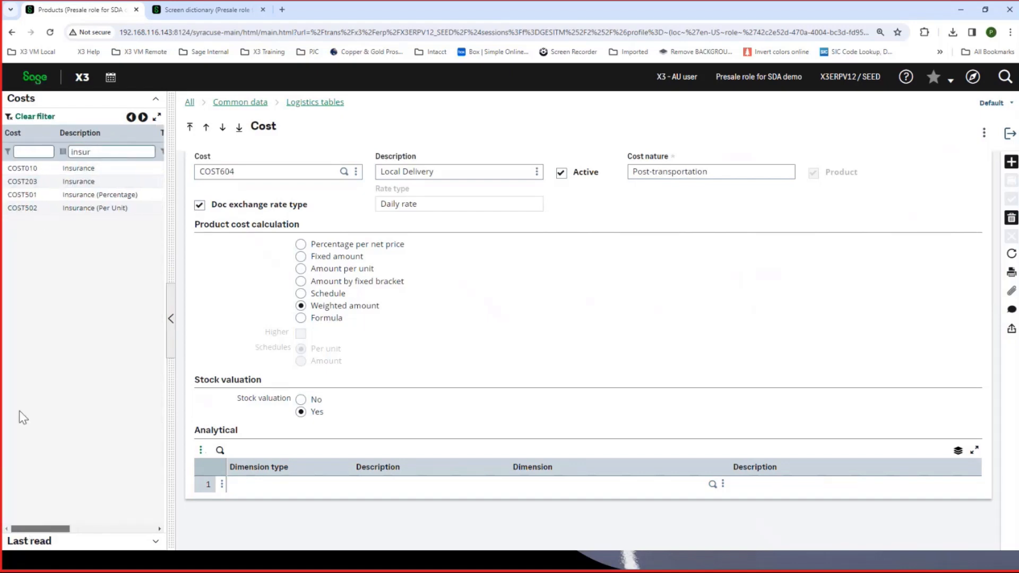
click(63, 197)
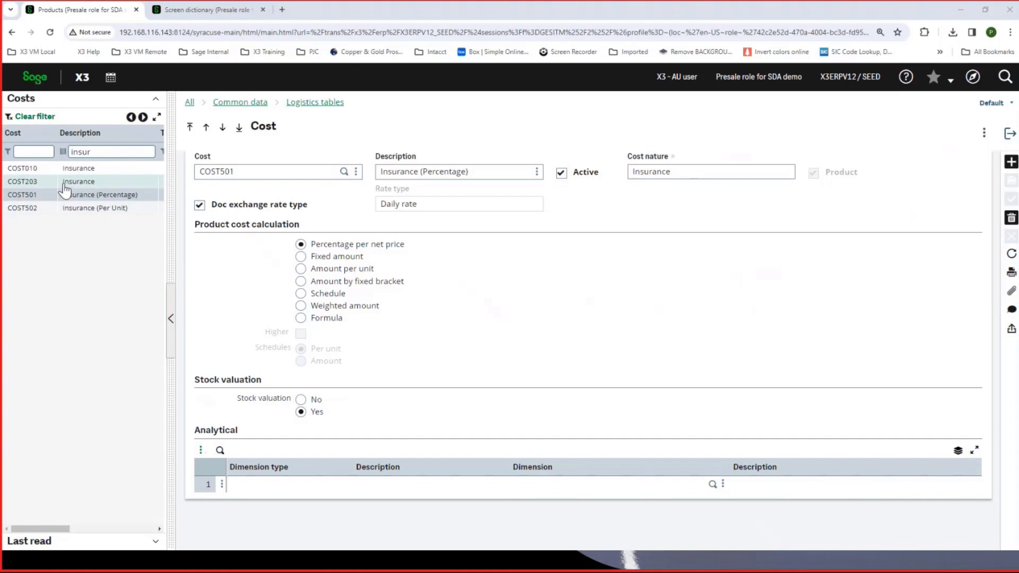
- Filter the cost descriptions by "FCl" and view the FCL Sea Freight cost definition
double_click(87, 152)
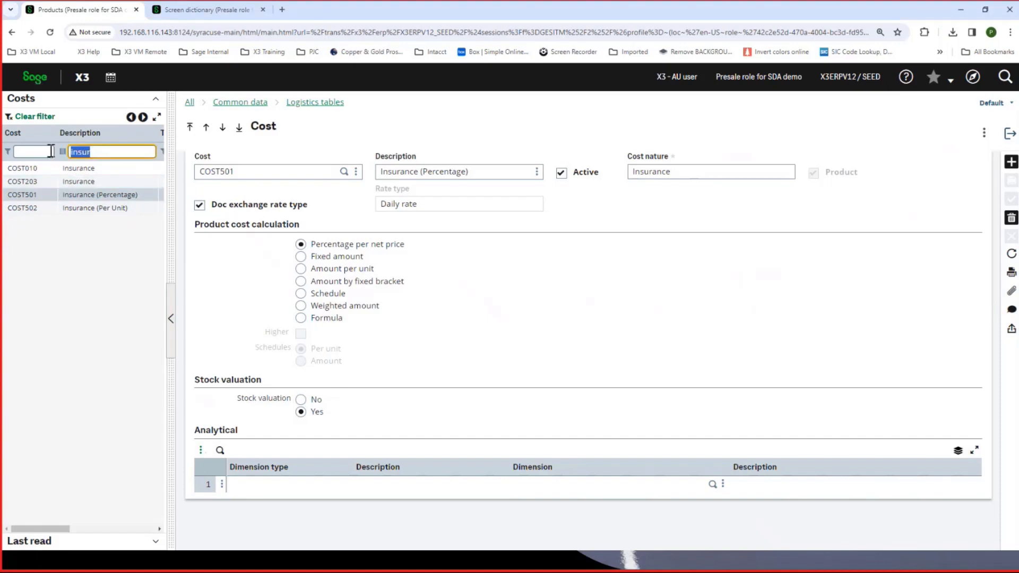
text(FCl)
key(Return)
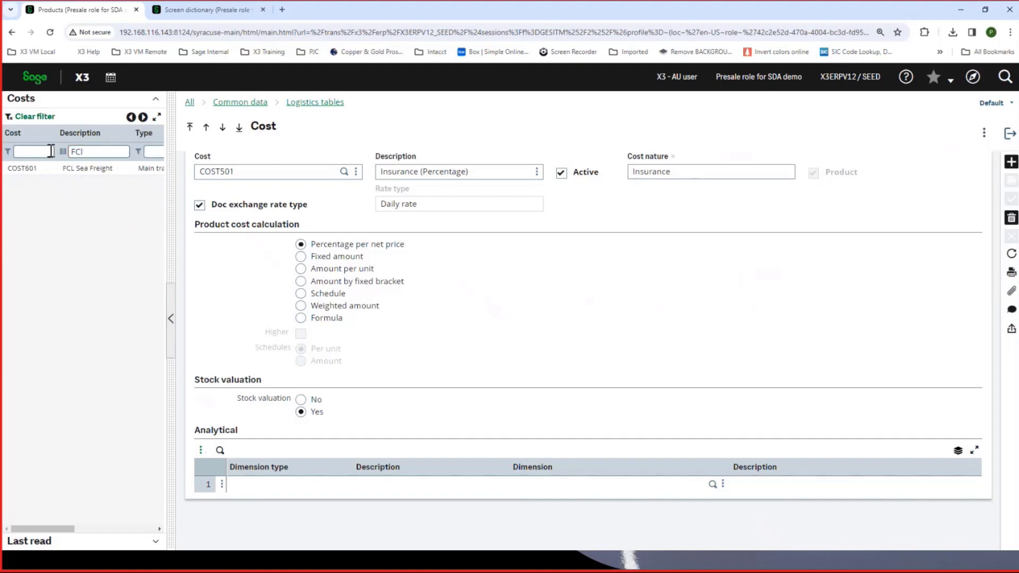
click(57, 169)
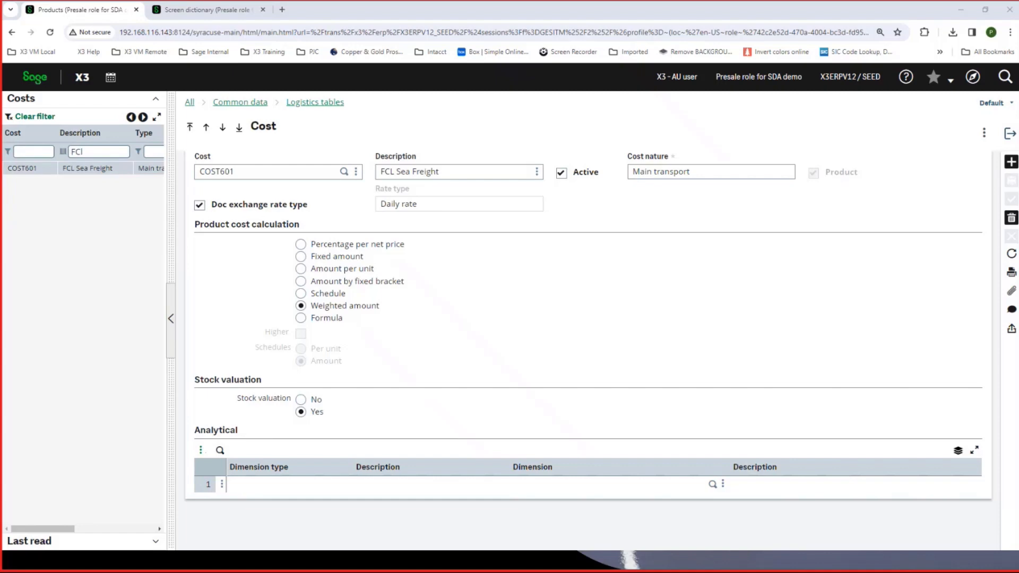
- Return to the cost structure to examine its weighting percentages, and close it without saving the modifications
click(1010, 137)
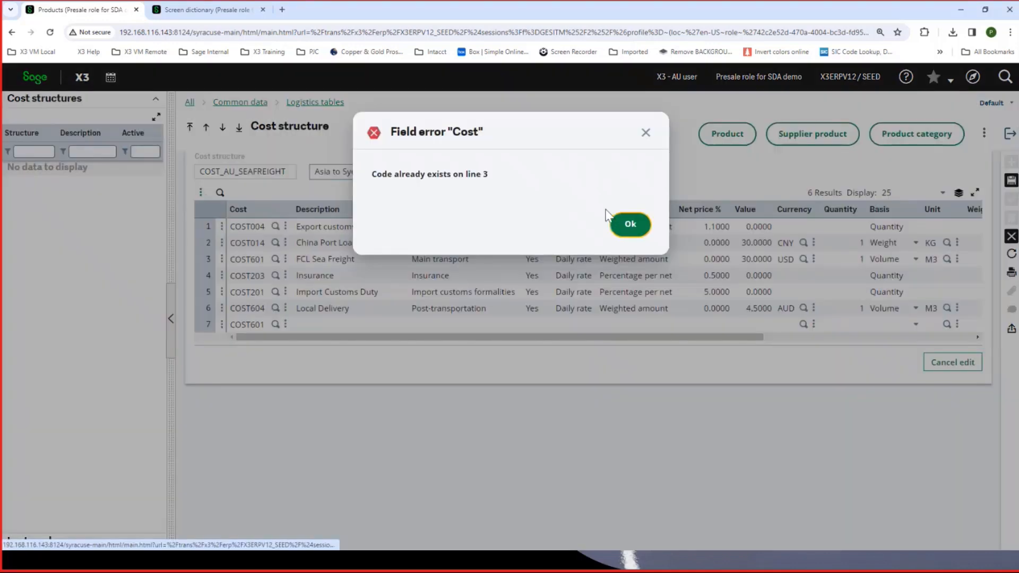
click(629, 226)
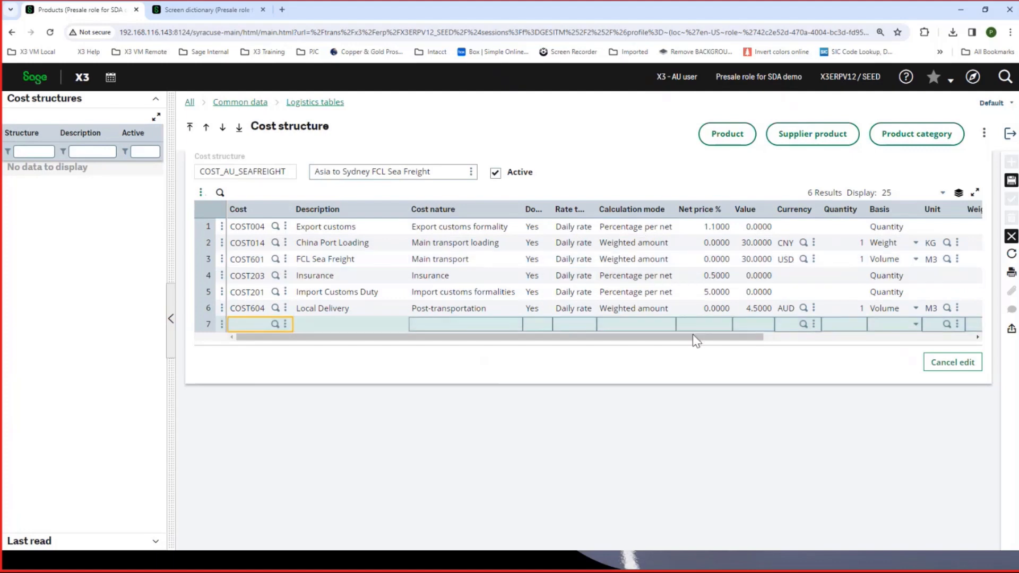
drag(692, 337, 758, 350)
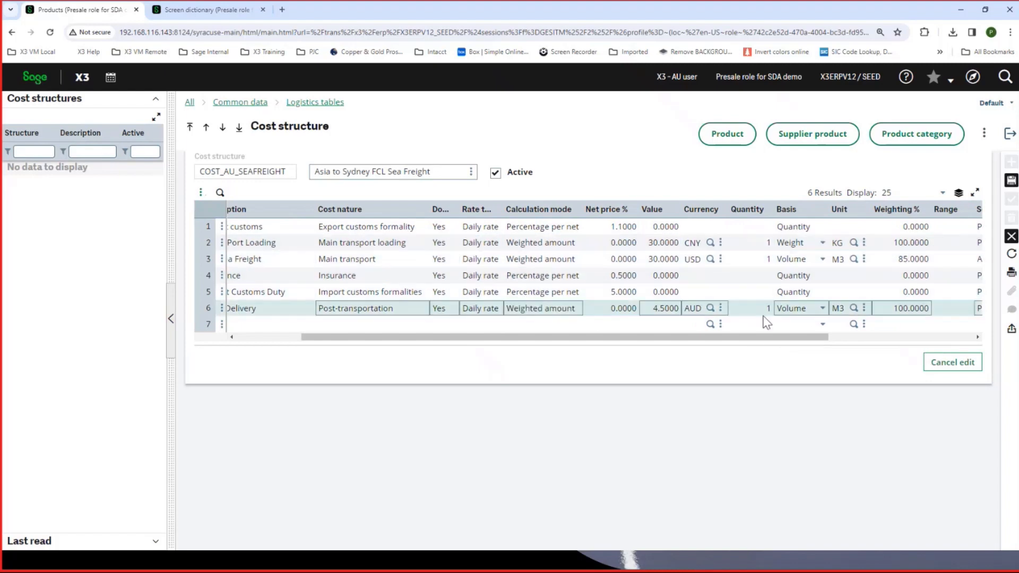
drag(745, 340, 715, 338)
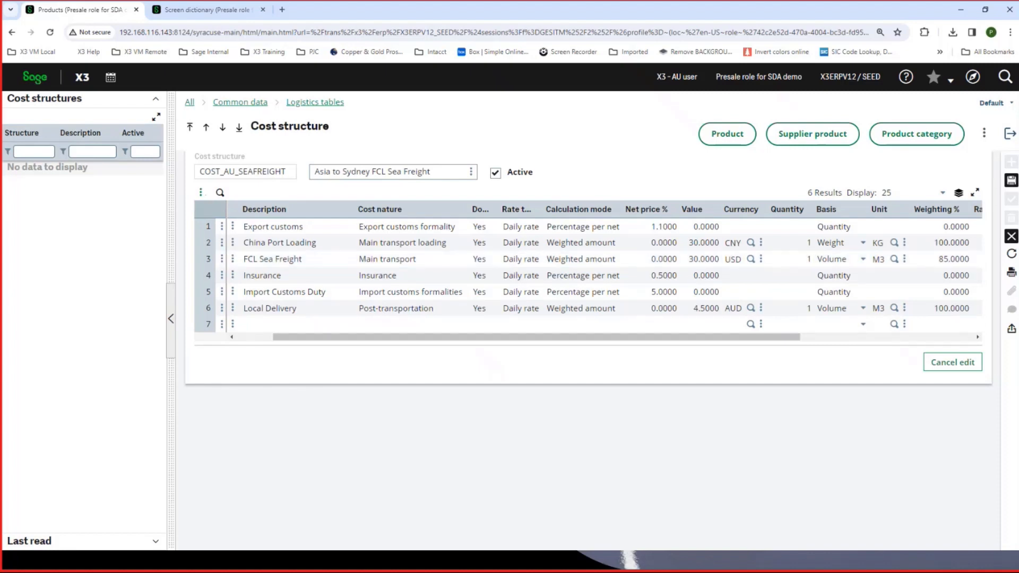
click(1011, 137)
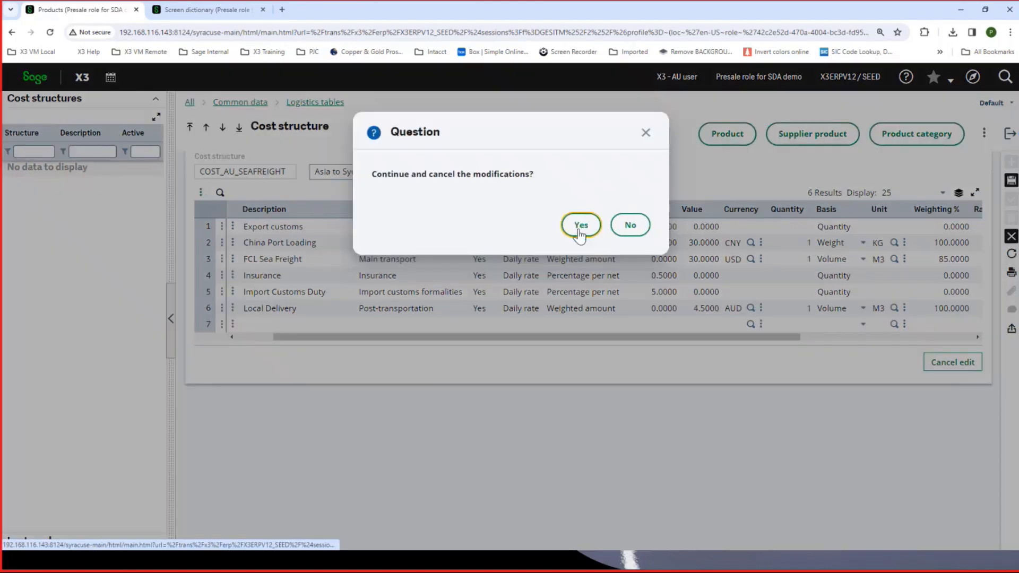
click(581, 224)
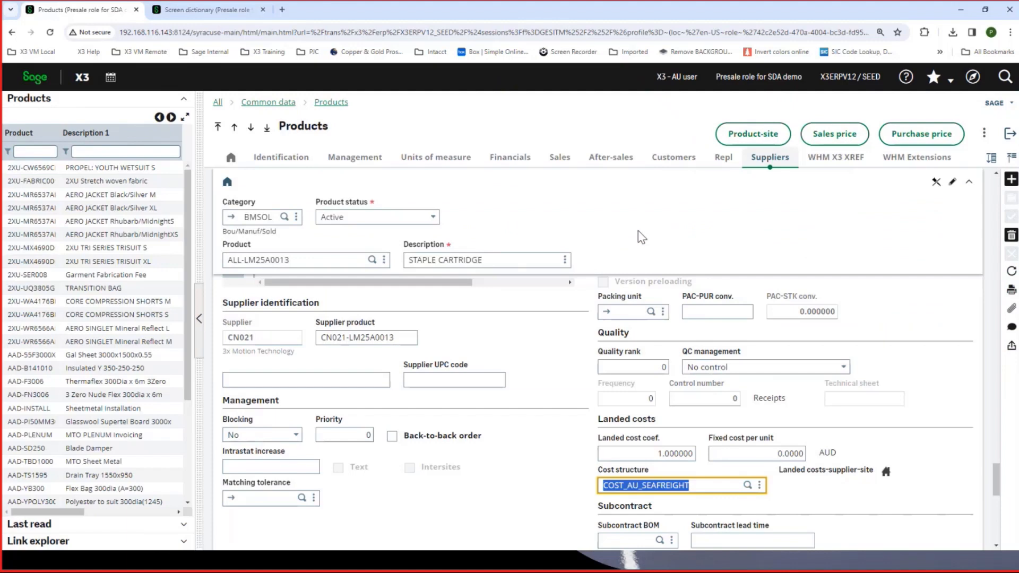
- Open the supplier record of Shanghai Eagle Industrial Co., Ltd. from the product's supplier list
scroll(598, 292, up, 1)
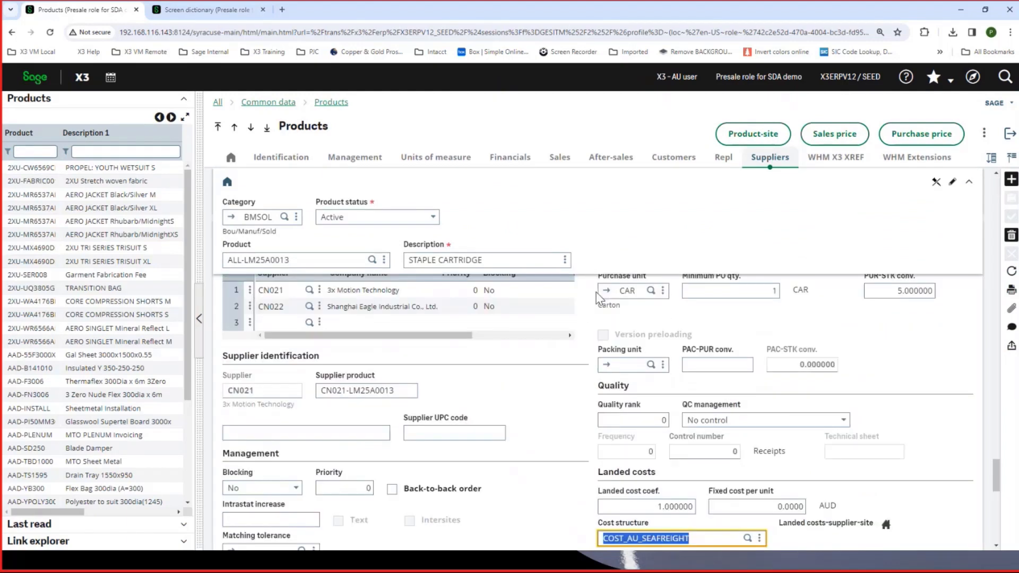
scroll(598, 298, up, 1)
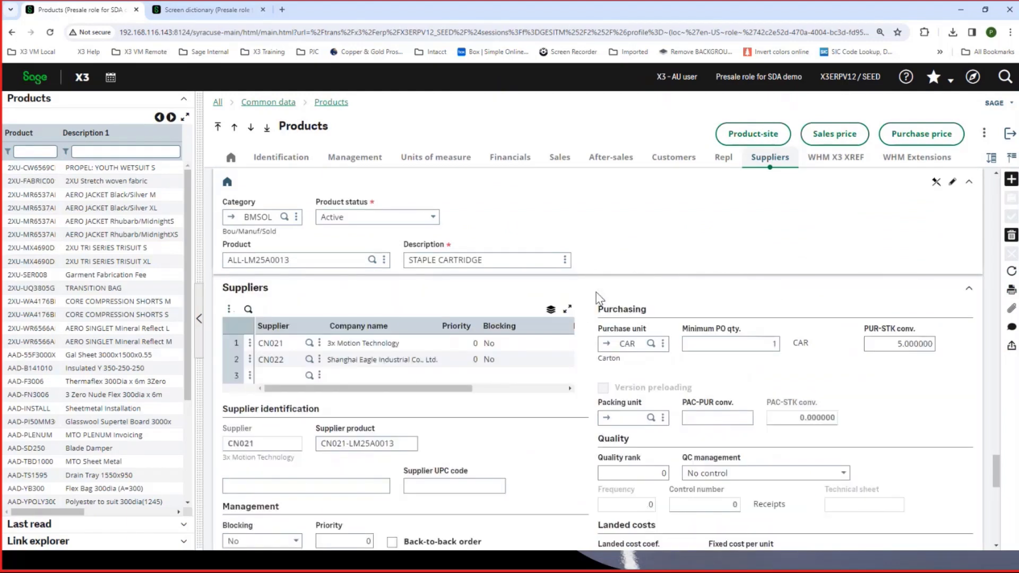
click(320, 345)
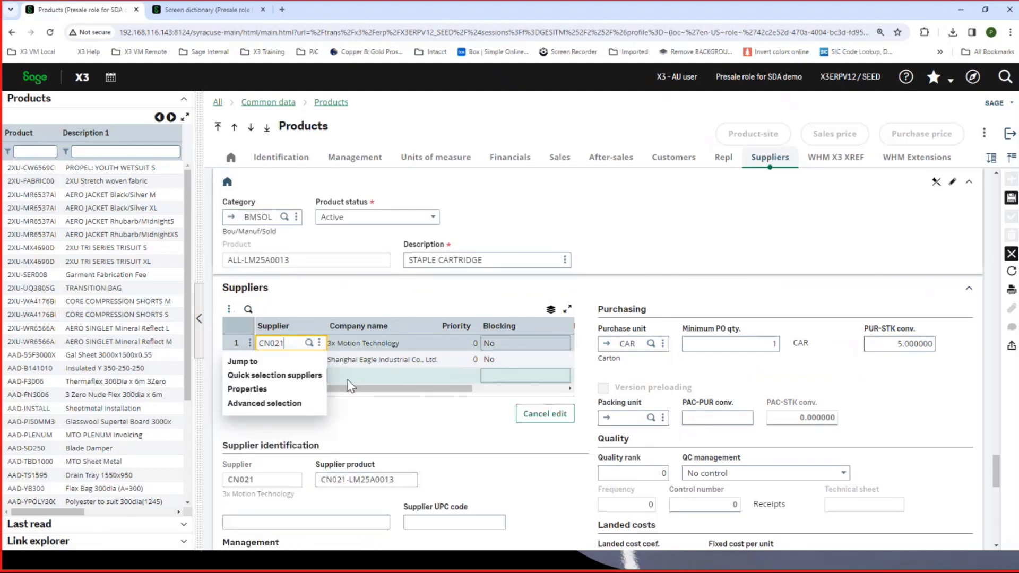
click(320, 361)
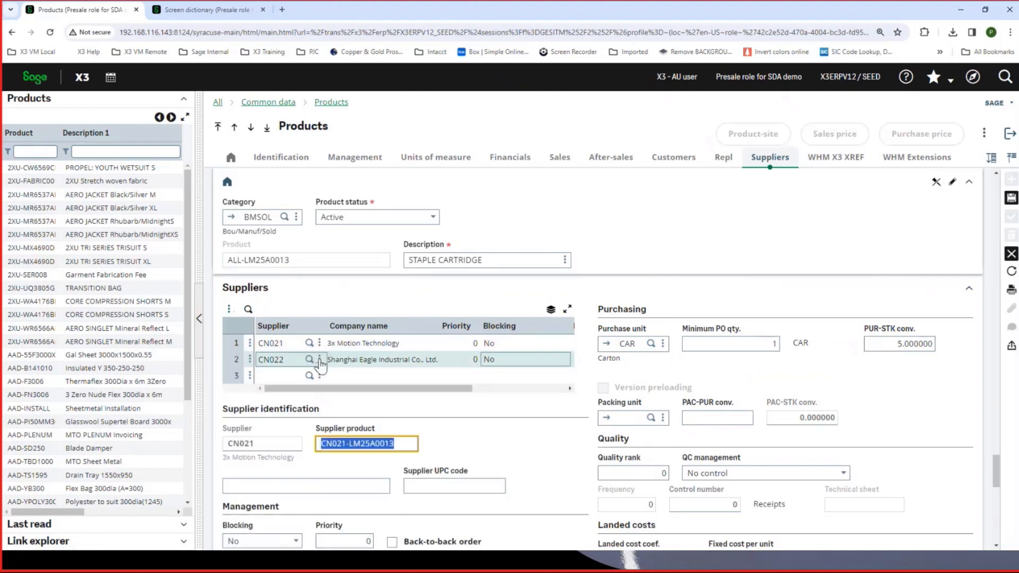
click(319, 361)
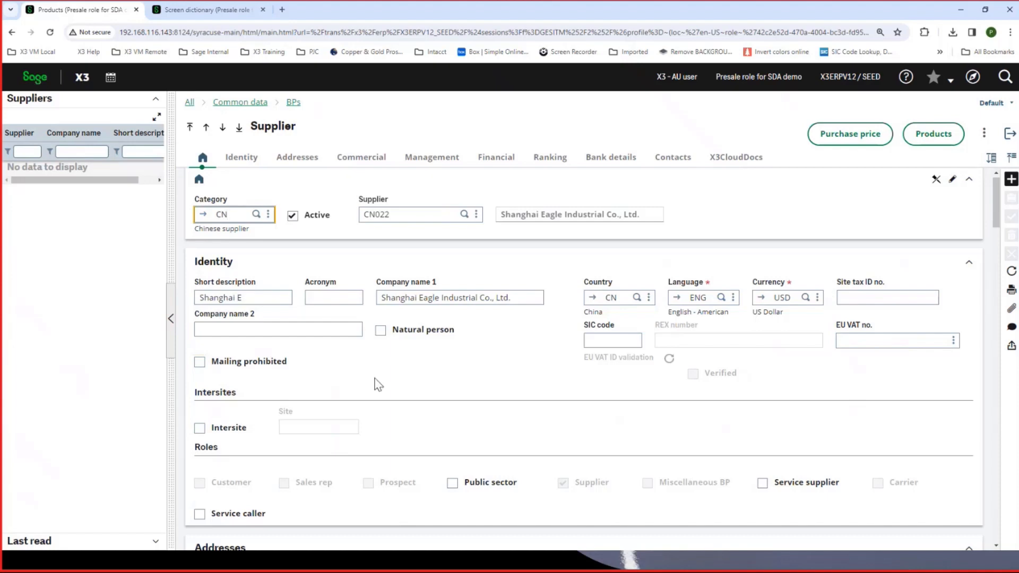
- Open the CFR incoterm from the supplier's commercial receipt settings to see who pays each cost nature
scroll(377, 380, down, 6)
scroll(381, 377, down, 8)
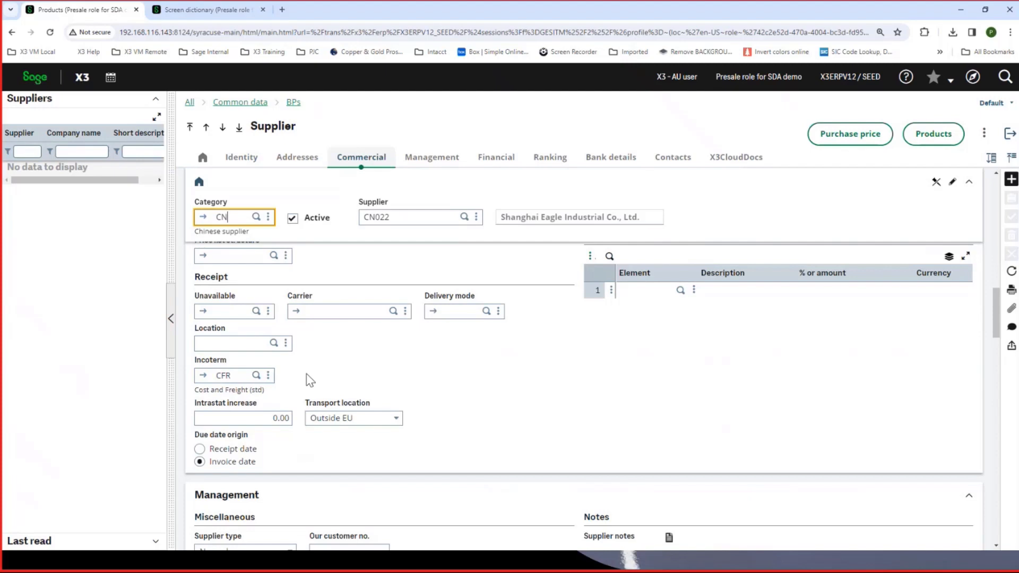
click(204, 375)
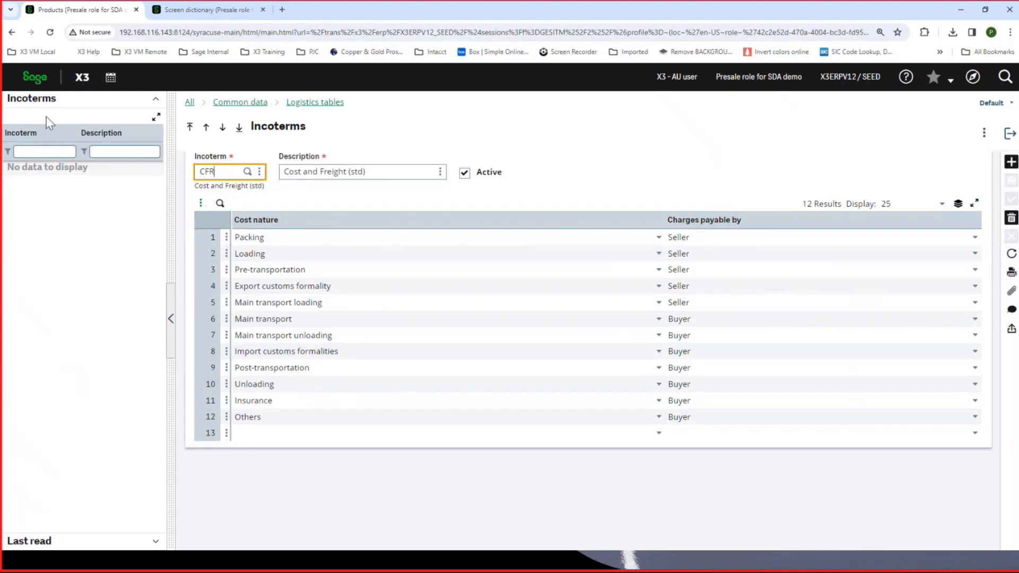
- View the EXW (Ex Works) incoterm from the recently read incoterms to compare its payable charges
click(32, 152)
text(E)
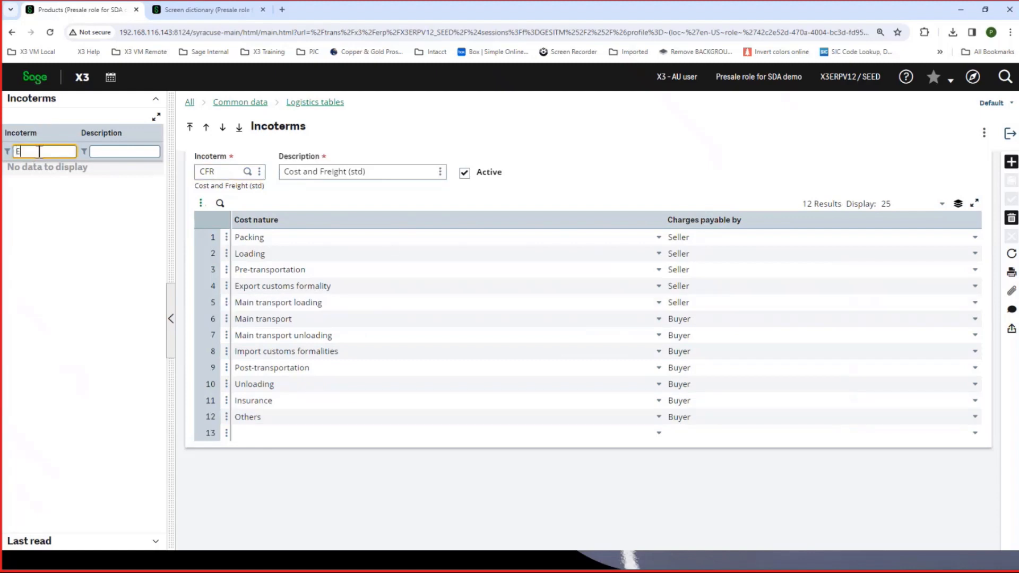
click(15, 545)
click(28, 197)
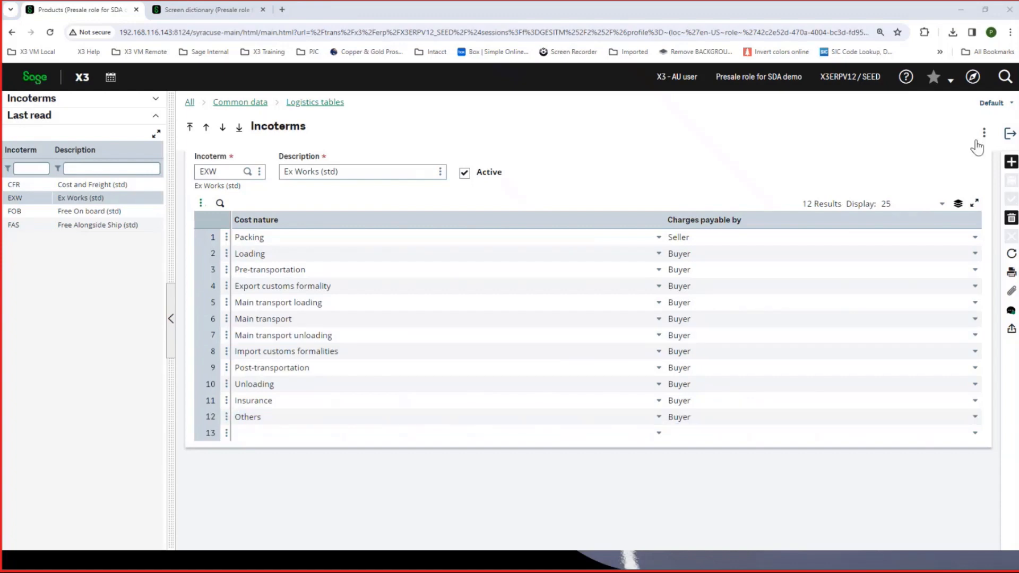
- Close the incoterm, supplier and product records, discarding all modifications, to return to the Sage X3 Overview
click(1010, 137)
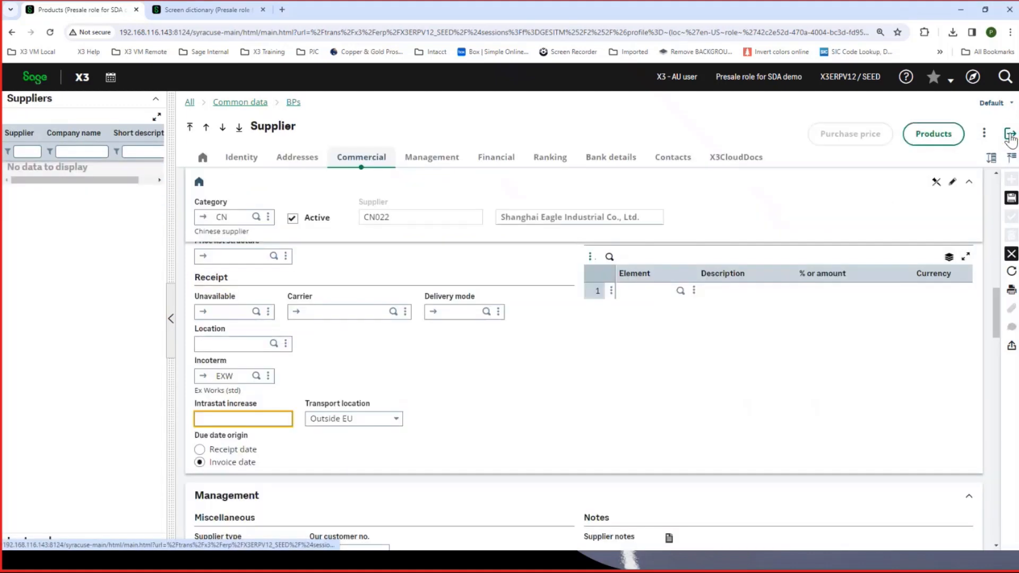
click(1010, 137)
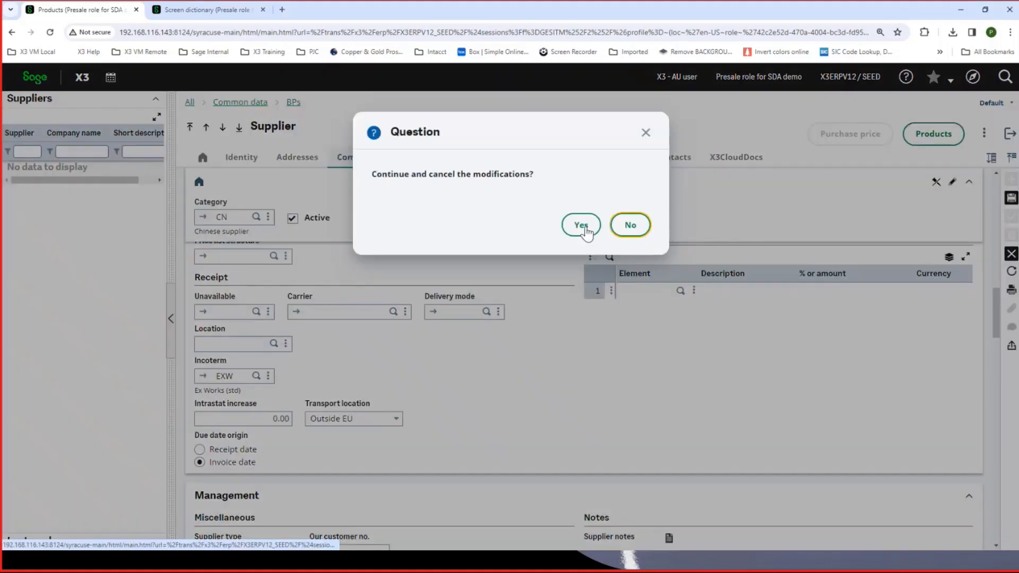
click(582, 224)
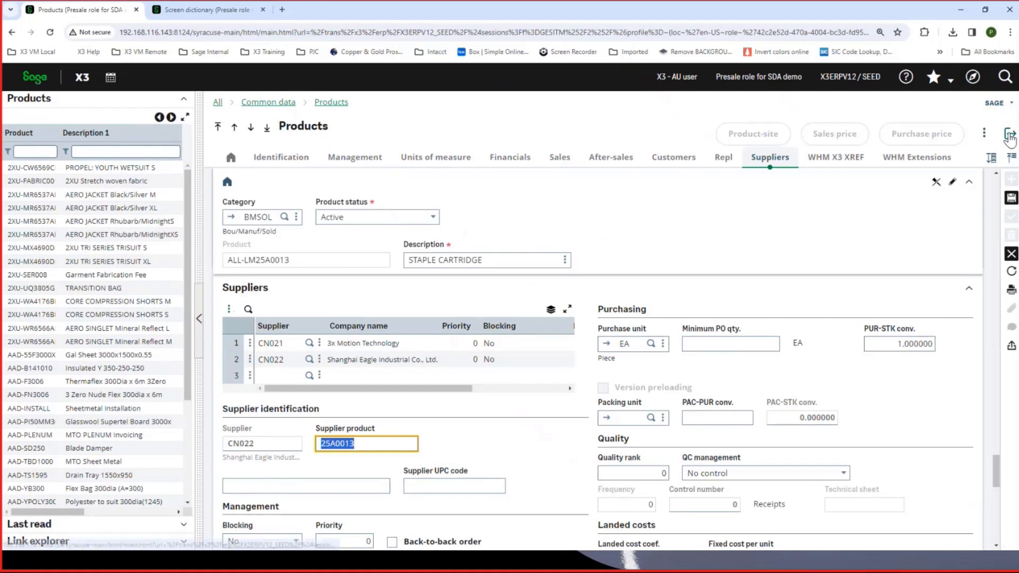
click(1010, 134)
click(580, 225)
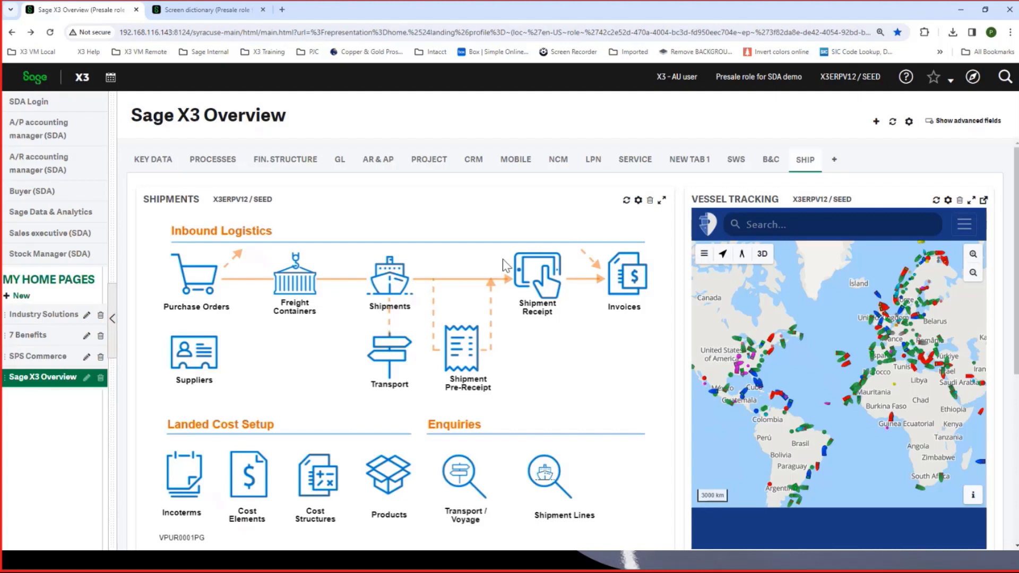
- Open the purchase orders and browse to the Shanghai Eagle Industrial Co., Ltd. order dated 21/12/23
click(203, 281)
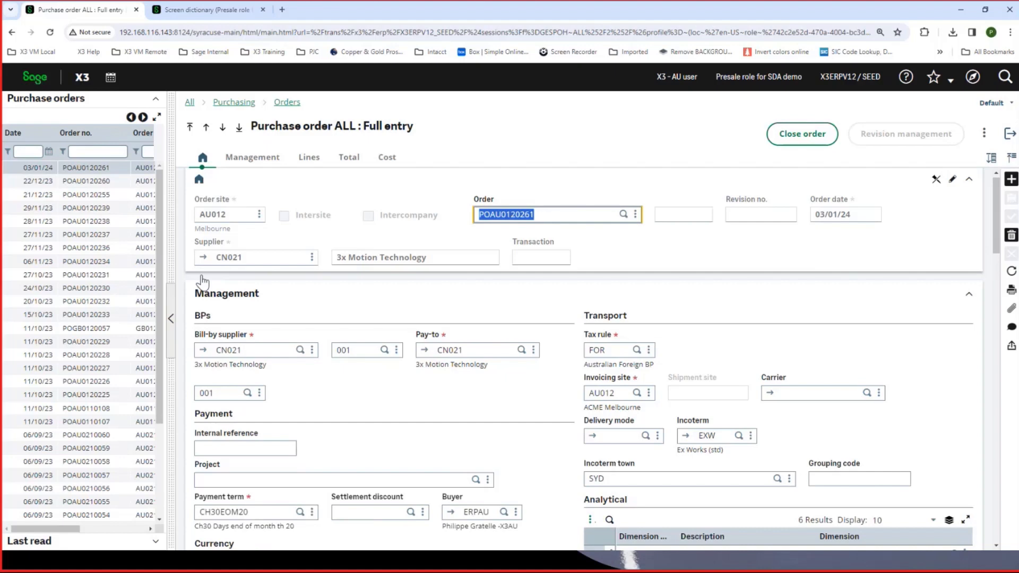
click(206, 127)
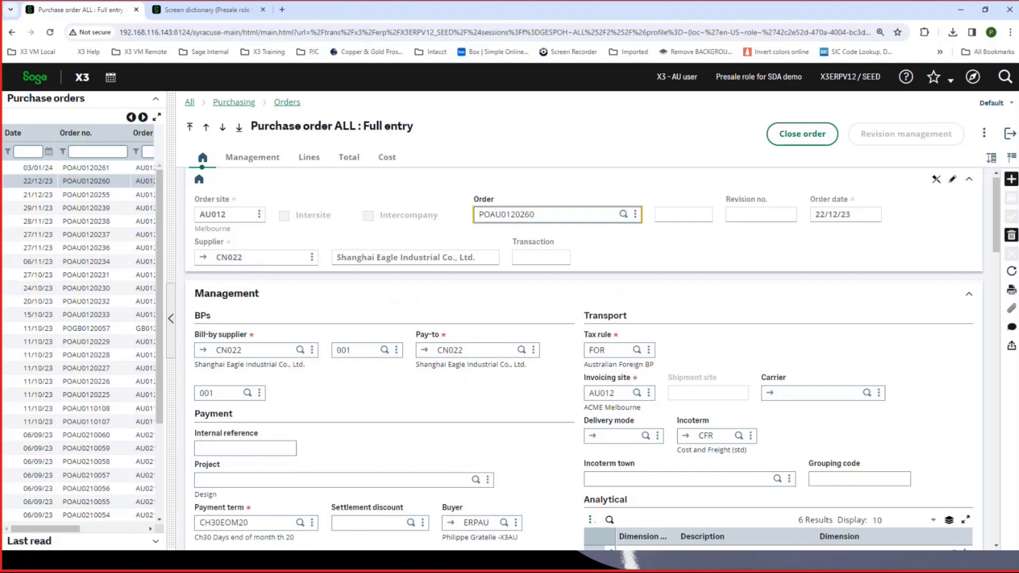
click(207, 128)
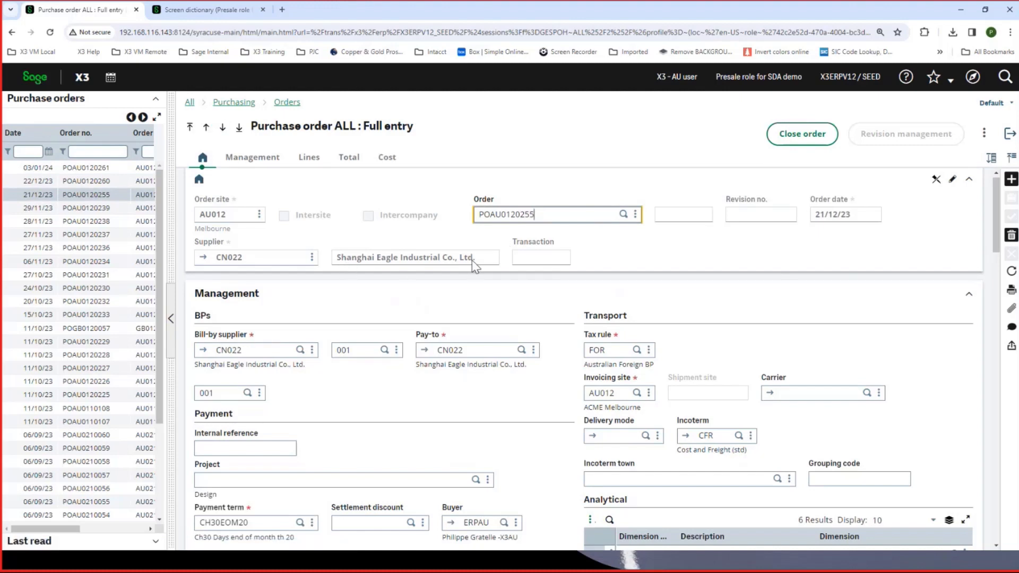
- Examine the Shanghai Eagle Industrial purchase order's management terms, product lines with their cost structures, and container capacity details
scroll(443, 350, down, 1)
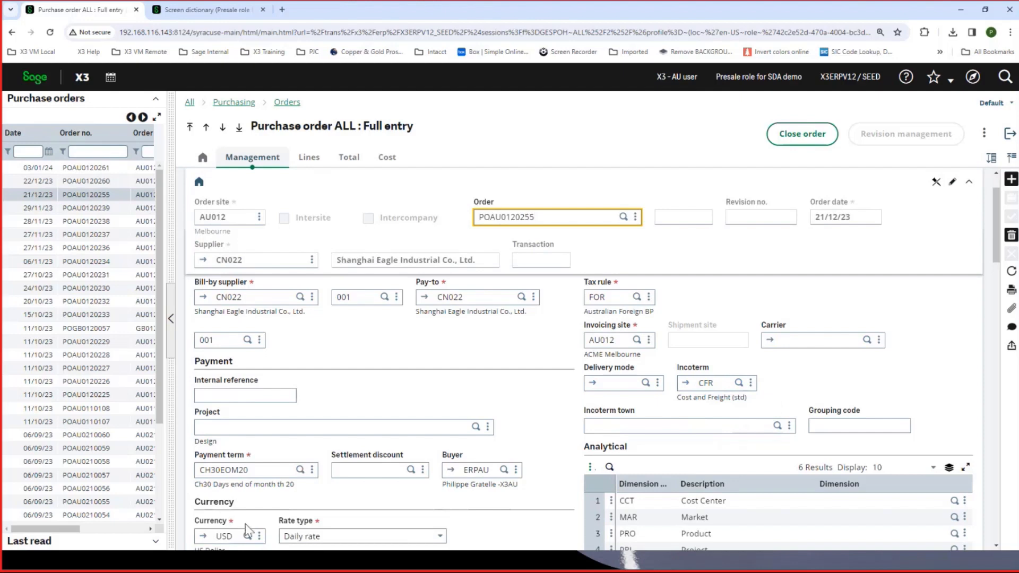
click(311, 162)
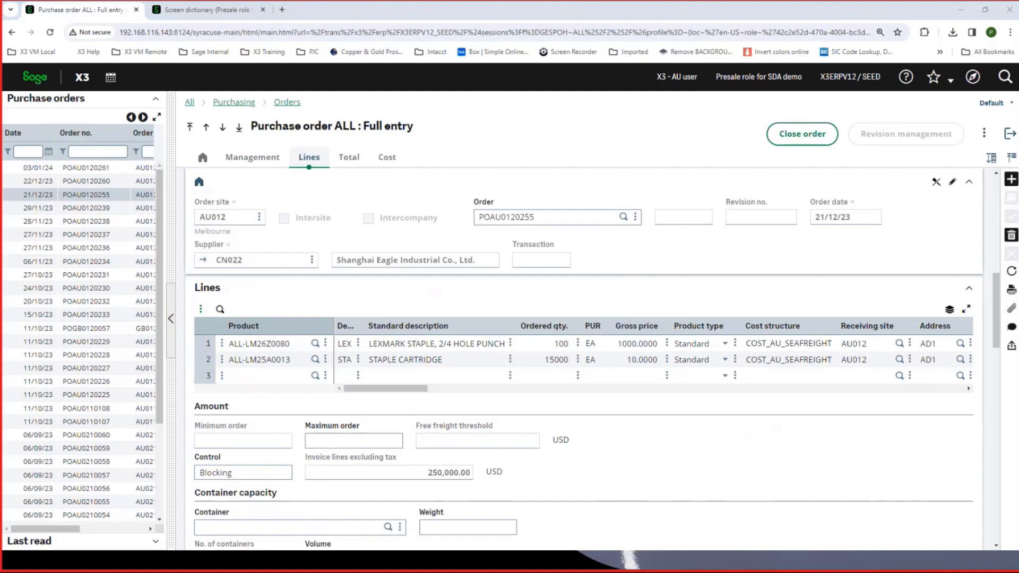
scroll(511, 438, down, 1)
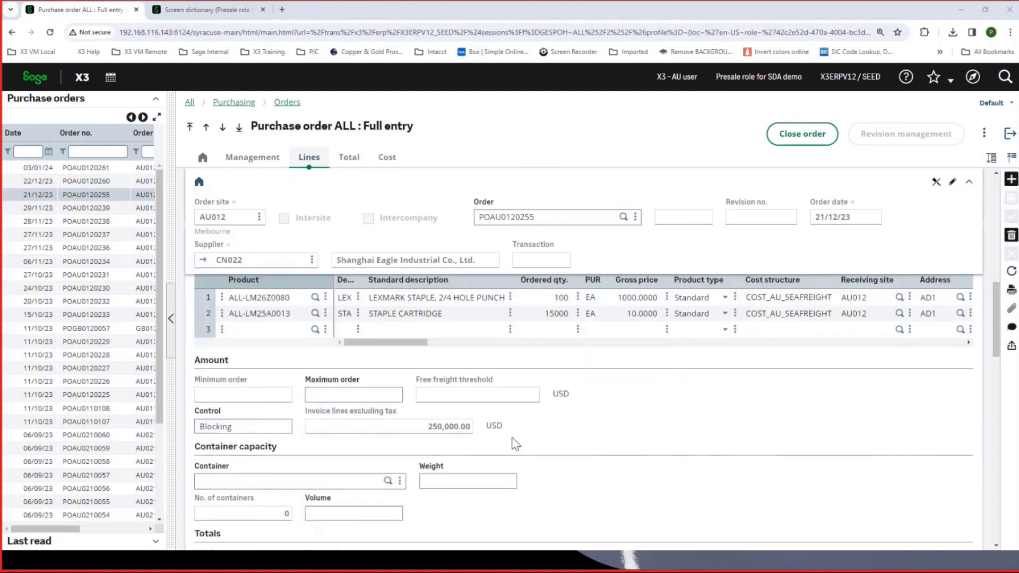
scroll(515, 443, down, 2)
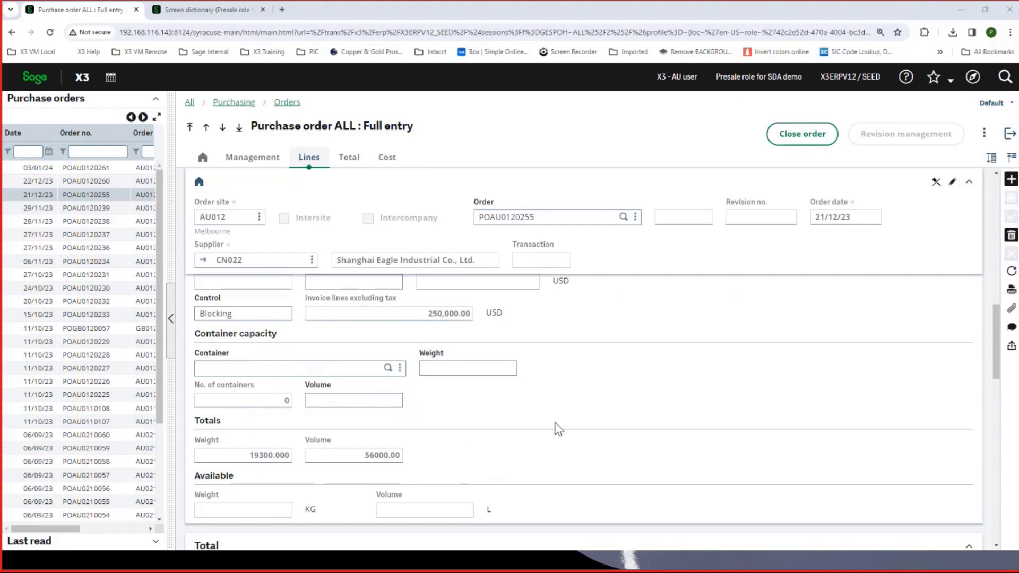
scroll(559, 429, up, 1)
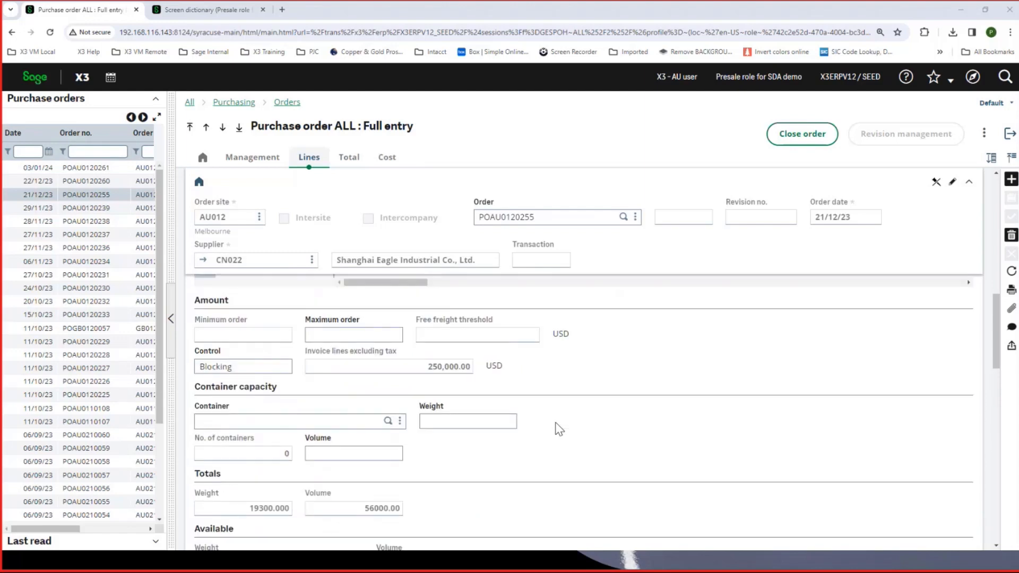
scroll(559, 429, up, 3)
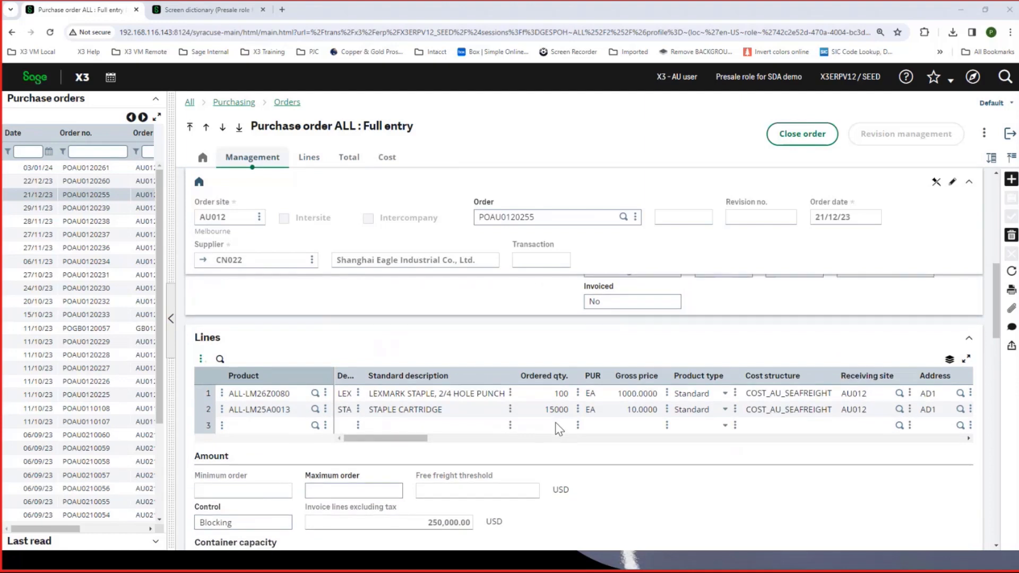
scroll(558, 428, down, 1)
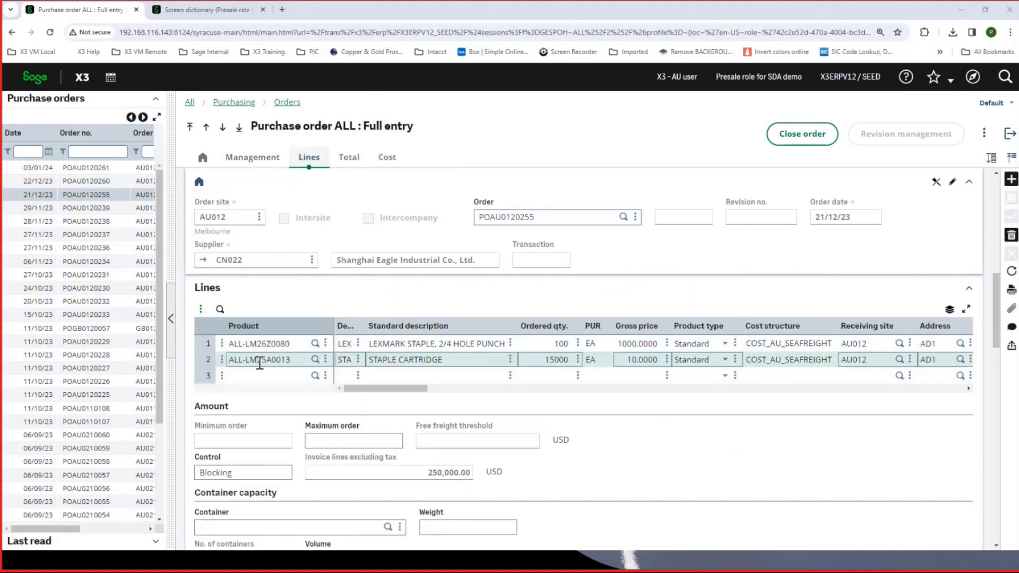
- Review the cost structure detail of the ALL-LM26Z0080 order line, including calculated amounts and charges payable by each party, and close it
click(234, 345)
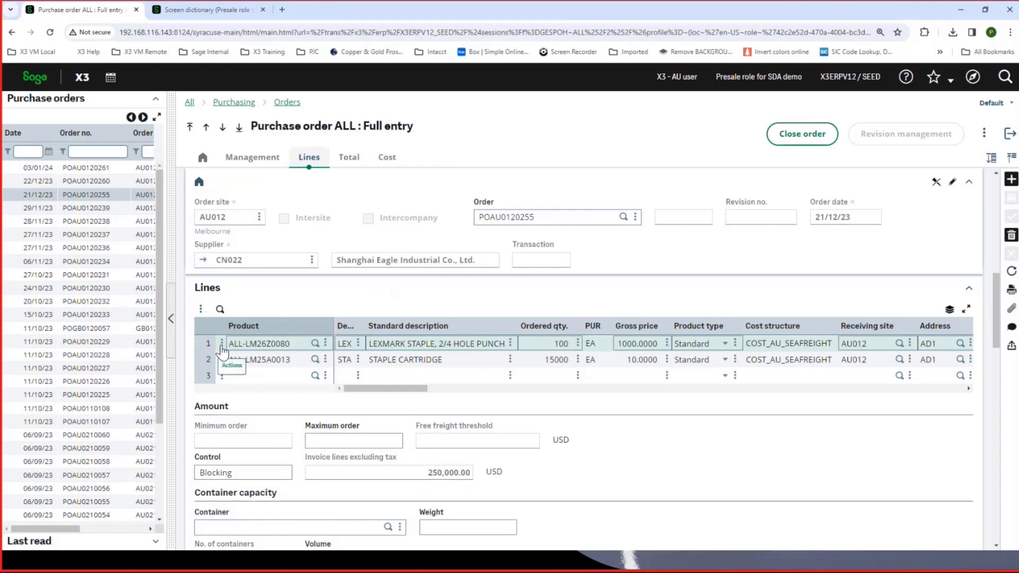
click(221, 344)
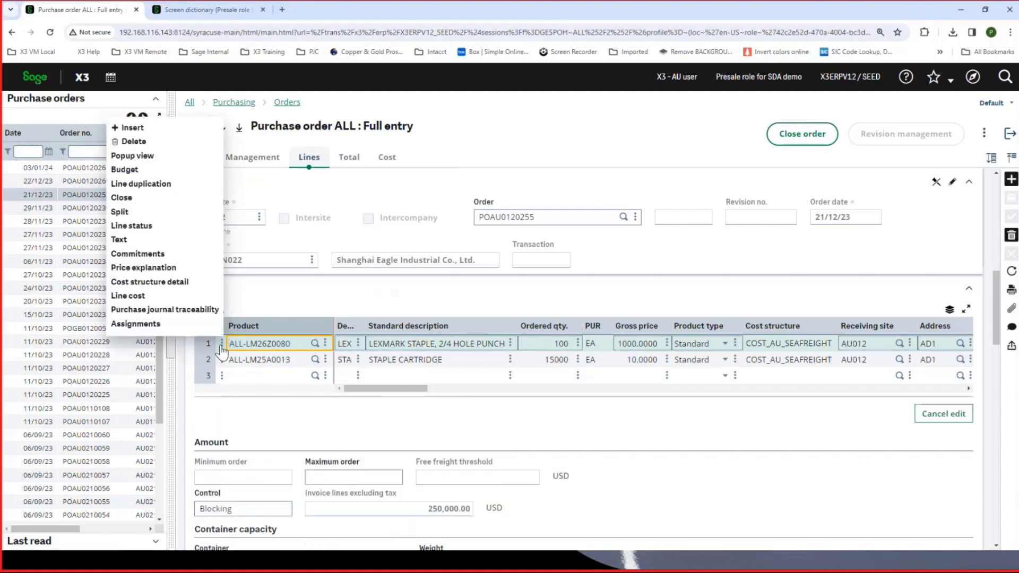
click(174, 285)
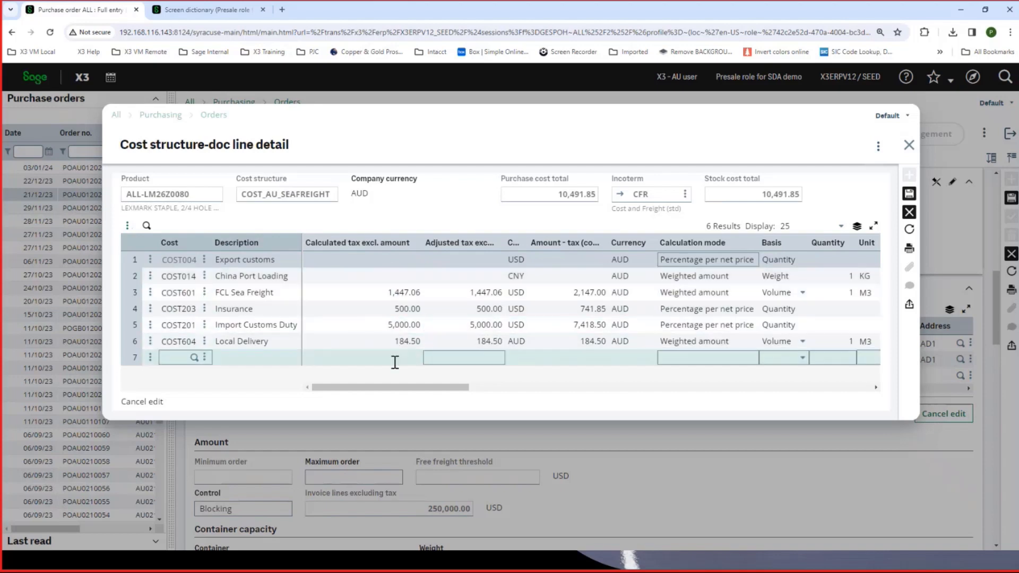
drag(407, 389, 499, 393)
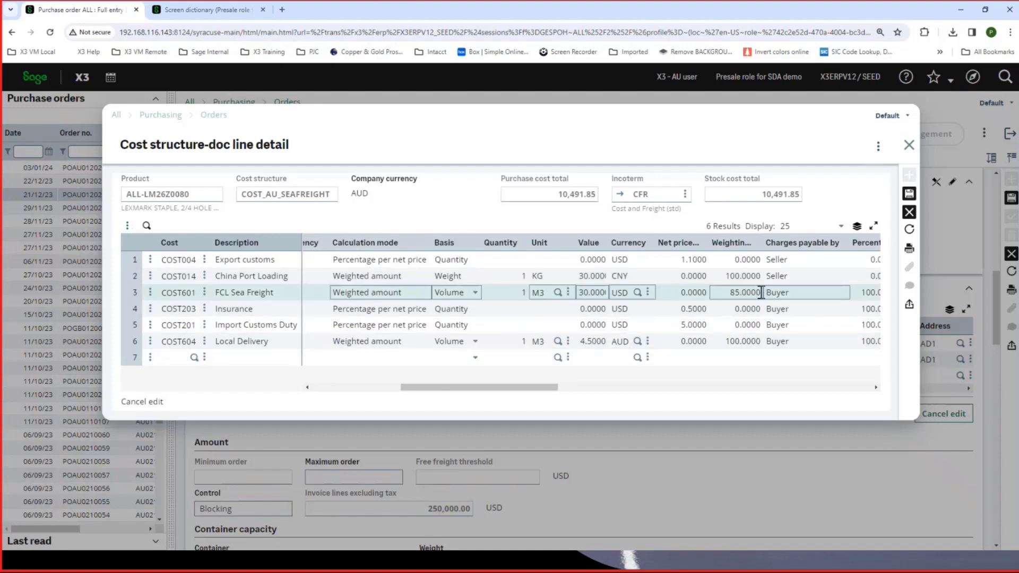
drag(493, 389, 320, 393)
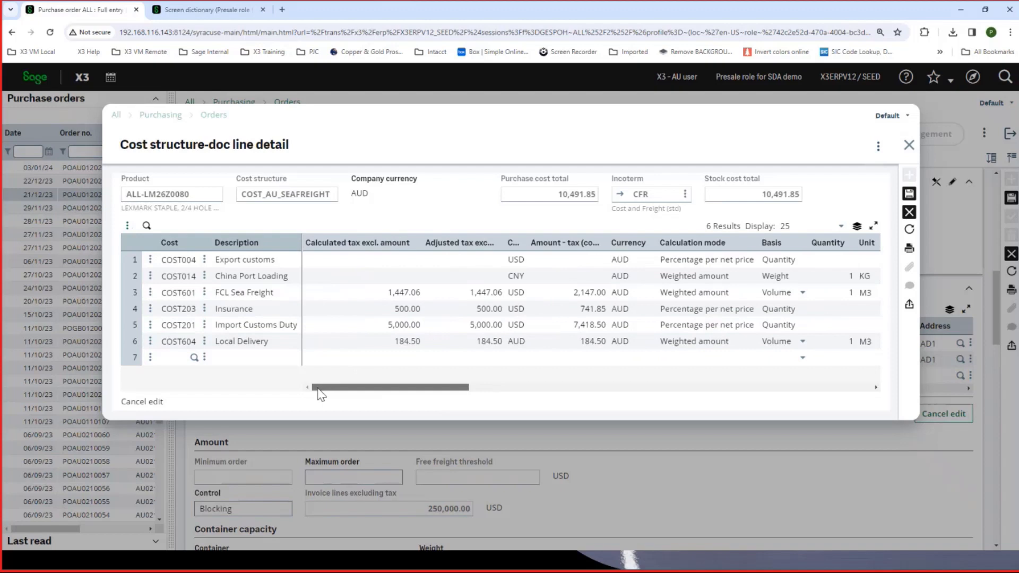
click(511, 311)
click(535, 293)
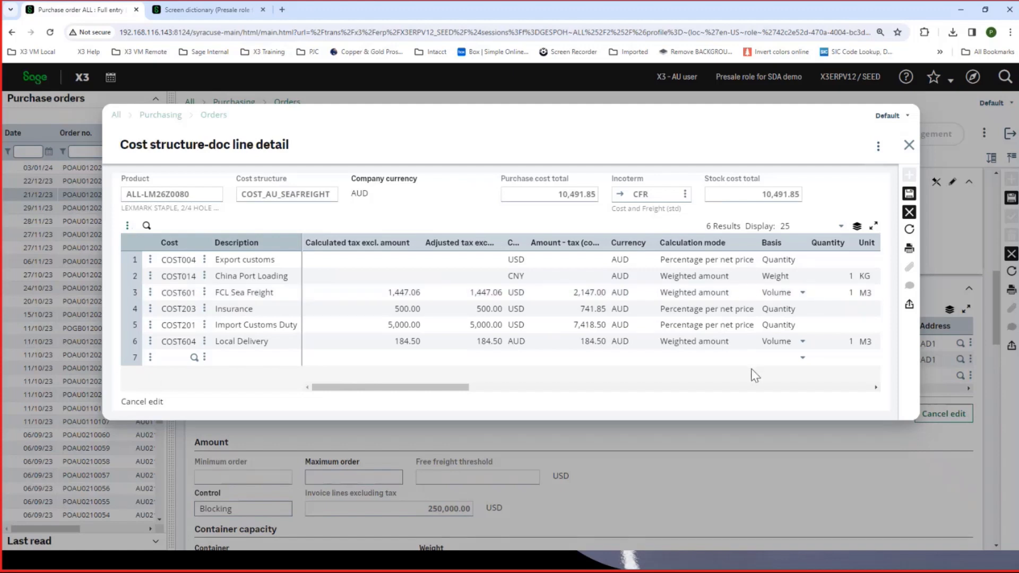
click(909, 146)
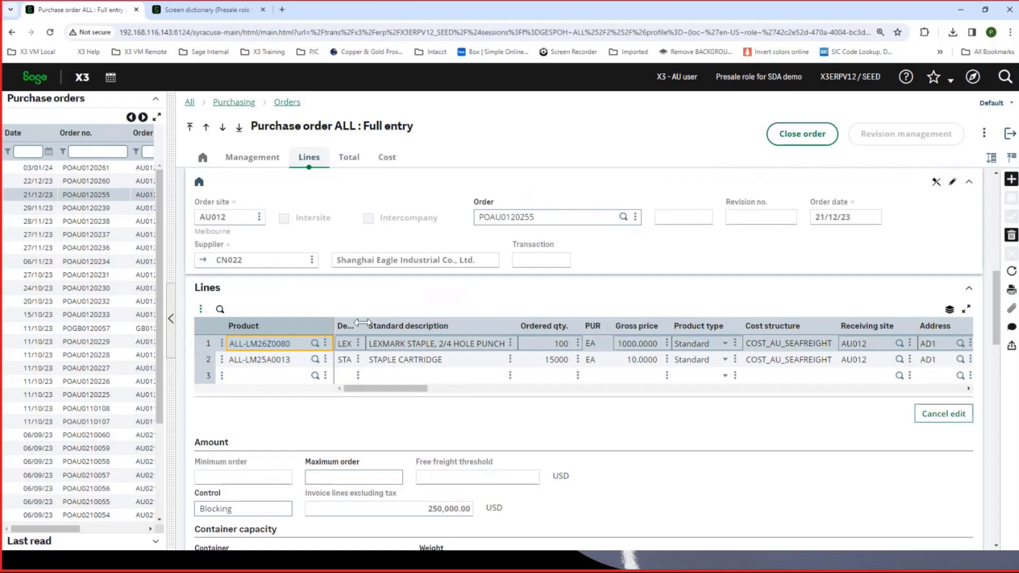
- Review the purchase order's cost totals and its distribution of costs by cost nature, closing the breakdown when done
scroll(360, 324, down, 1)
click(386, 160)
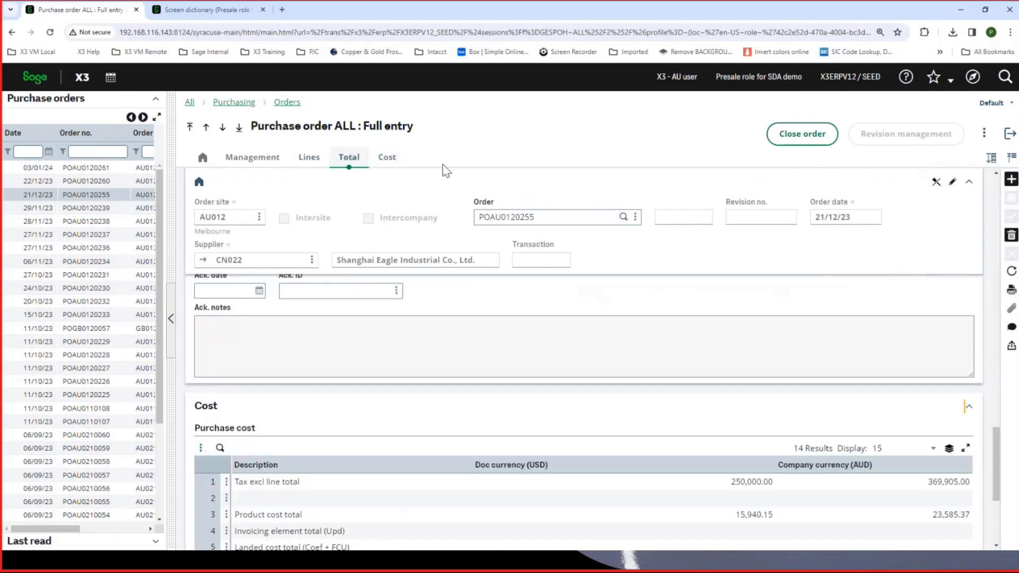
scroll(458, 399, down, 1)
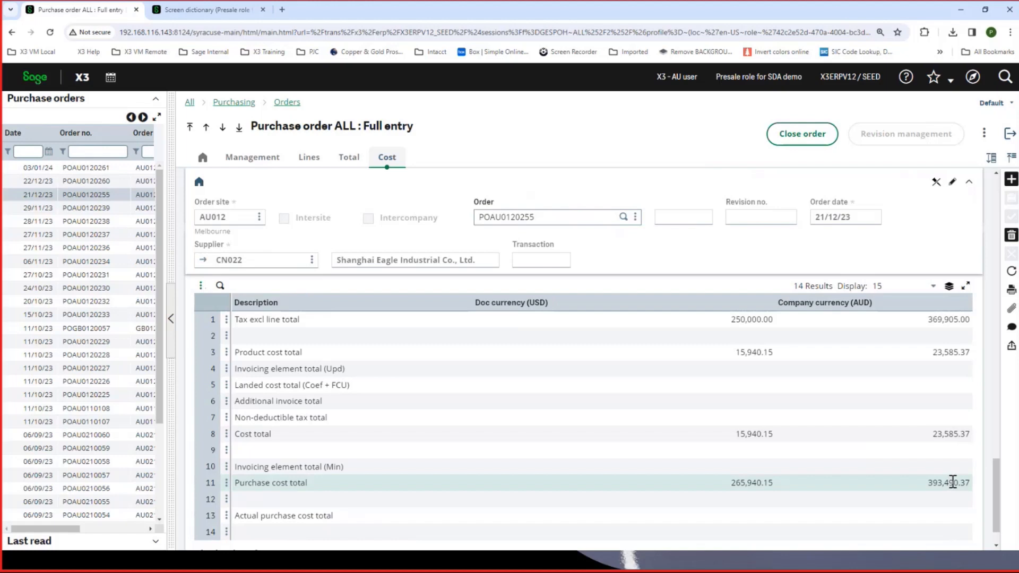
scroll(955, 480, down, 1)
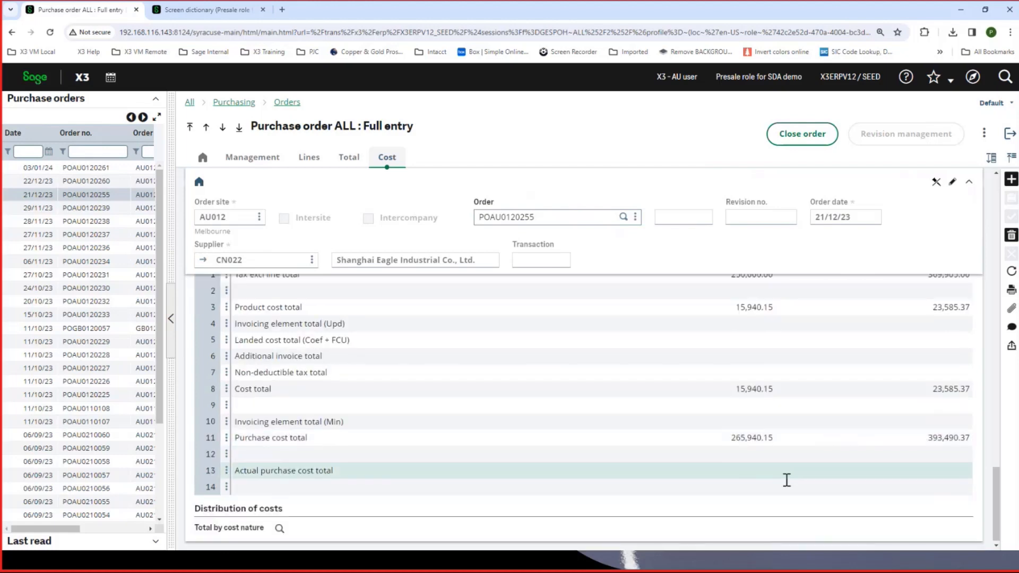
click(279, 528)
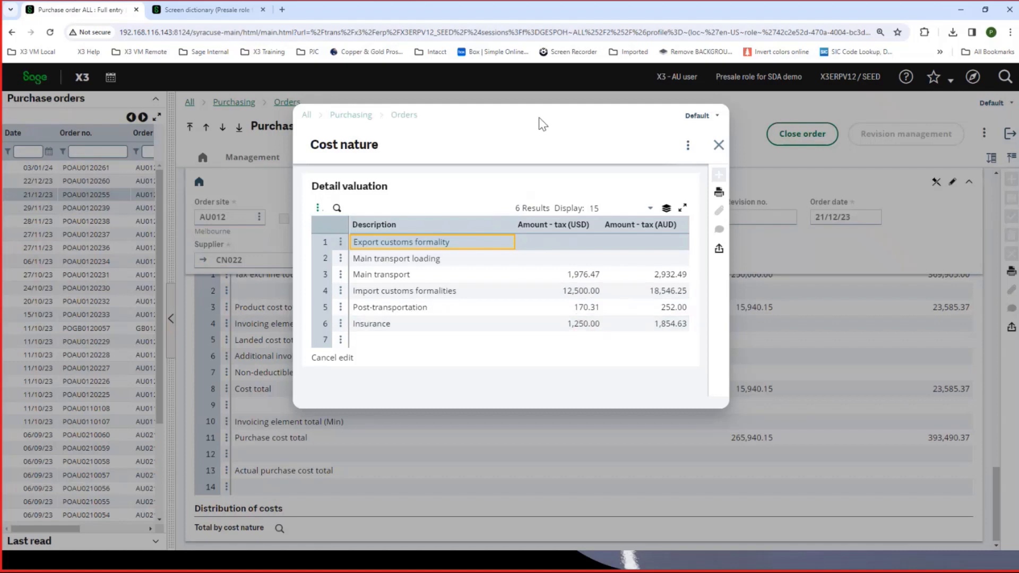
drag(526, 110, 403, 134)
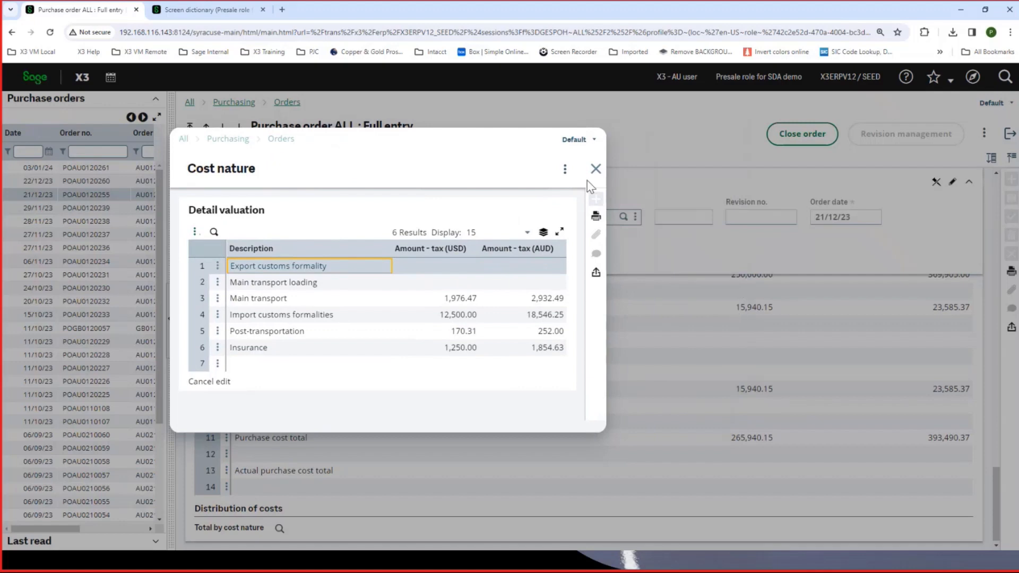
click(595, 169)
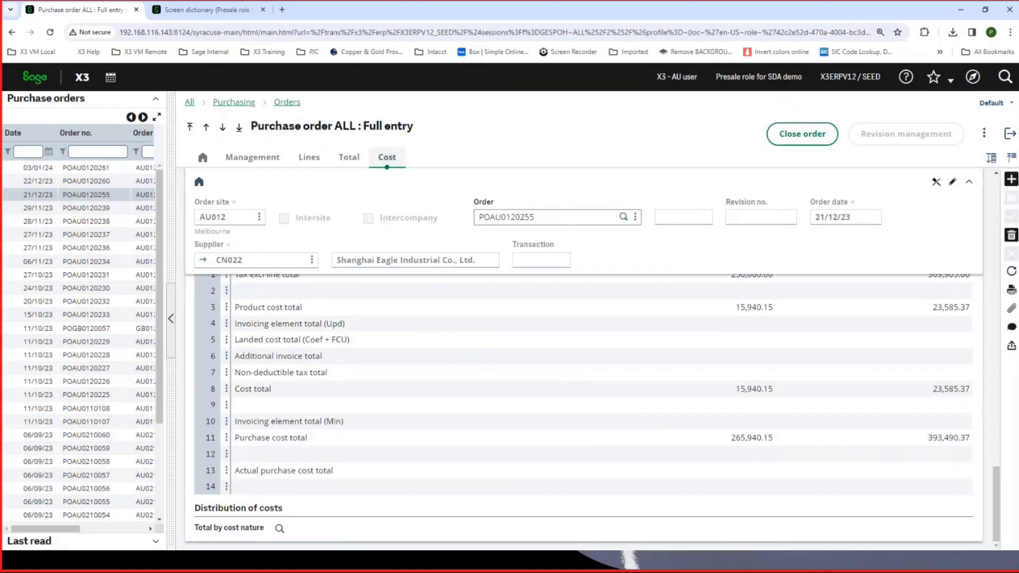
- Leave the purchase order, view the Schneider NL Shanghai-Sydney transport record, and return to the overview
click(1010, 134)
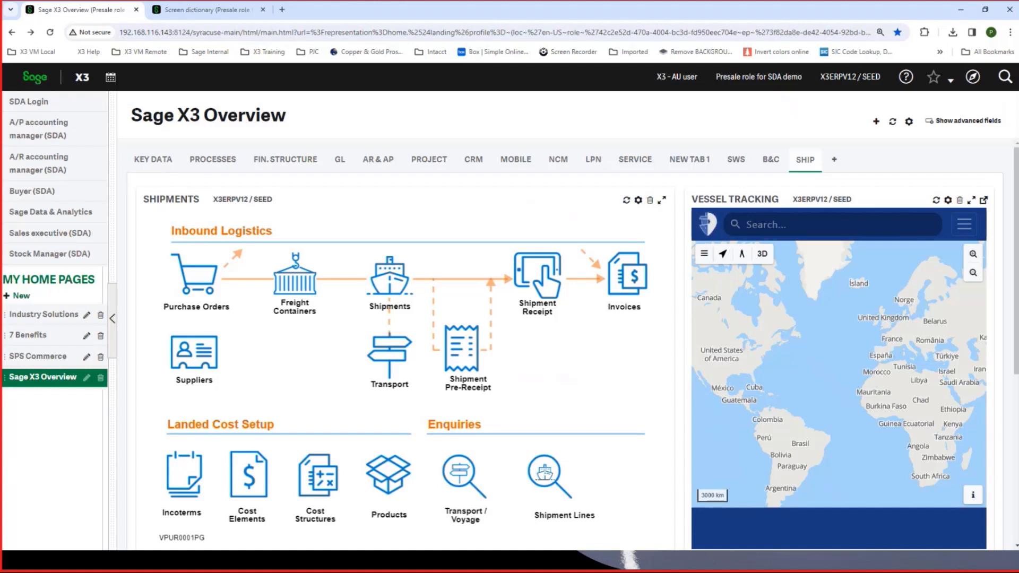
click(391, 351)
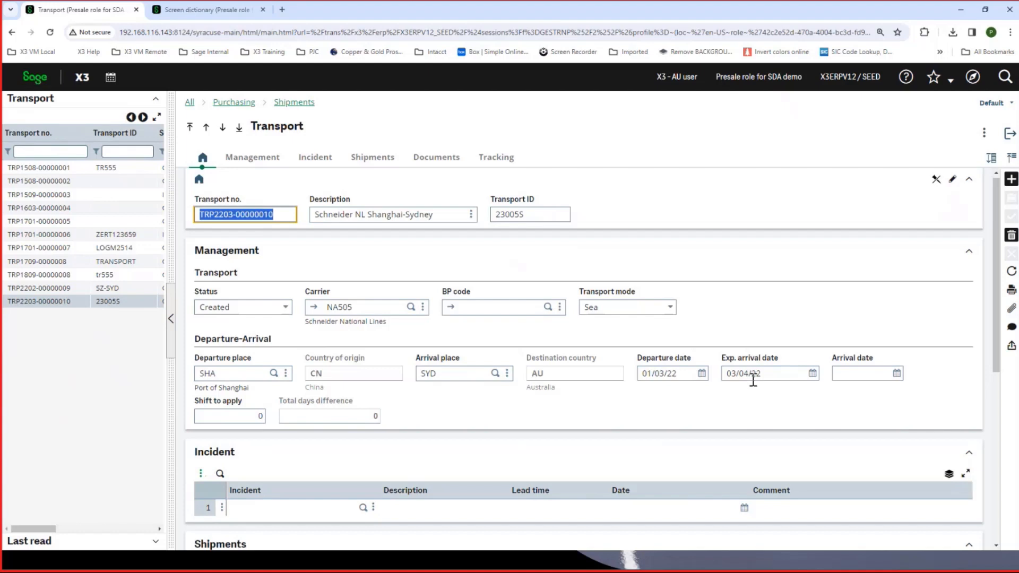
click(1010, 137)
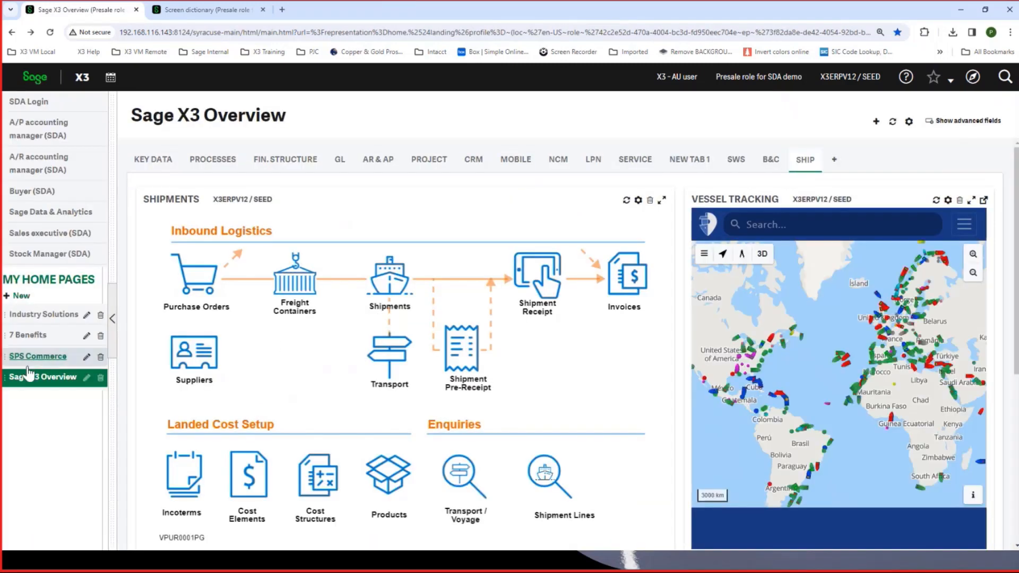
- Open the freight containers and examine the 20D container's management data, totals, capacity and order lines
click(305, 286)
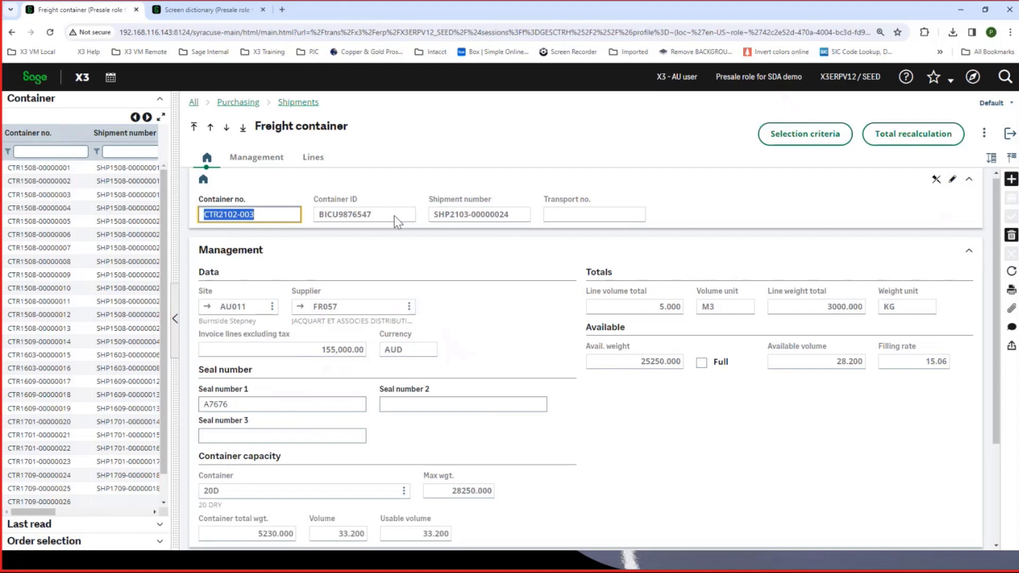
scroll(384, 271, down, 2)
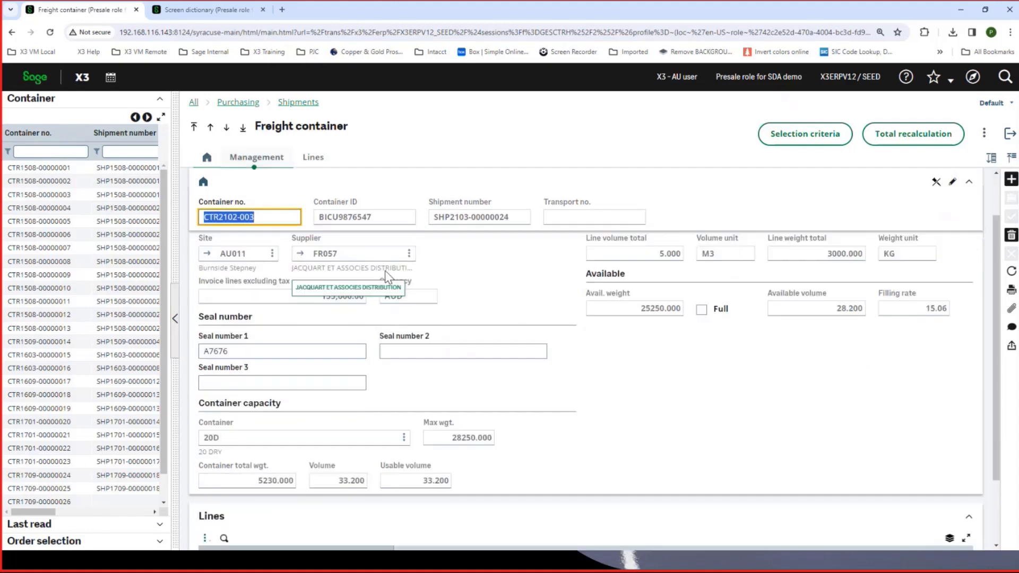
scroll(384, 270, down, 1)
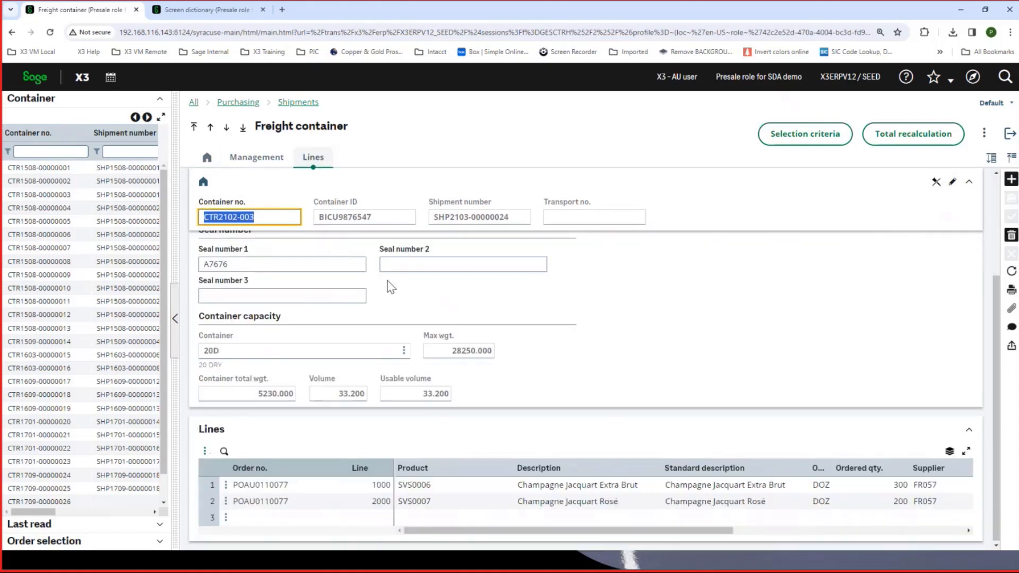
scroll(448, 337, up, 2)
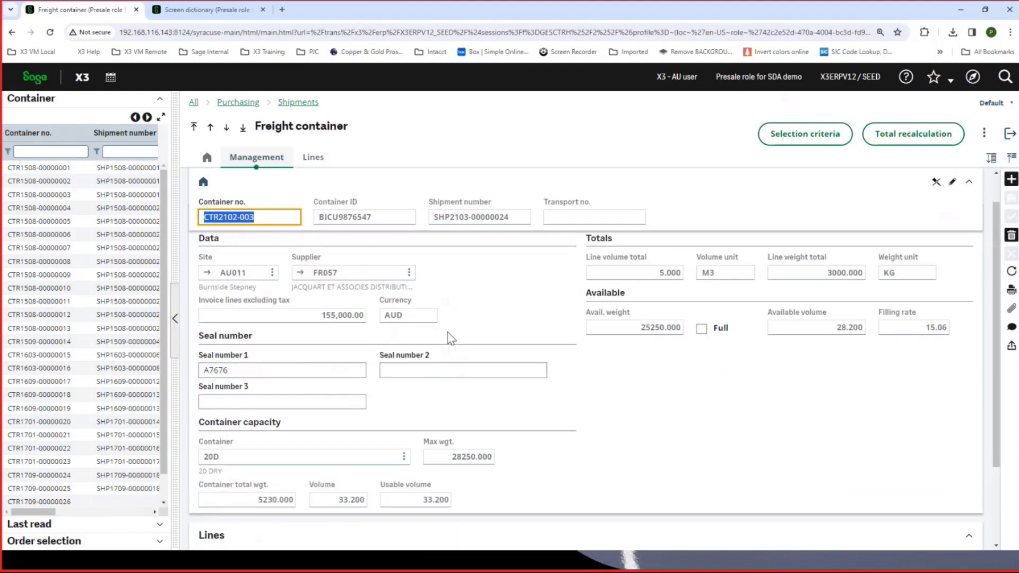
scroll(451, 338, down, 2)
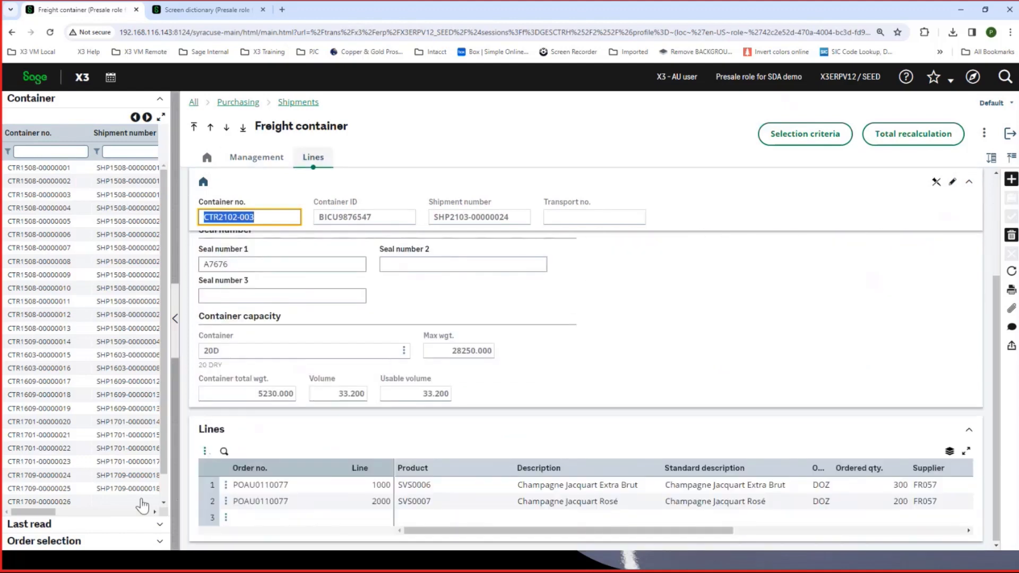
- Check the freight container's order selection list, go back to the container list, and exit to the overview
click(60, 544)
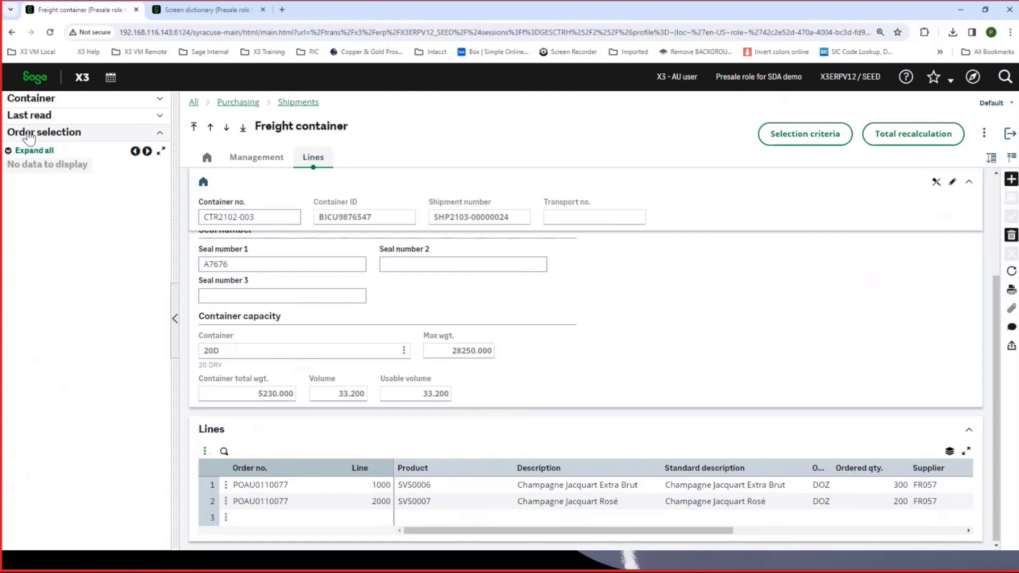
click(31, 99)
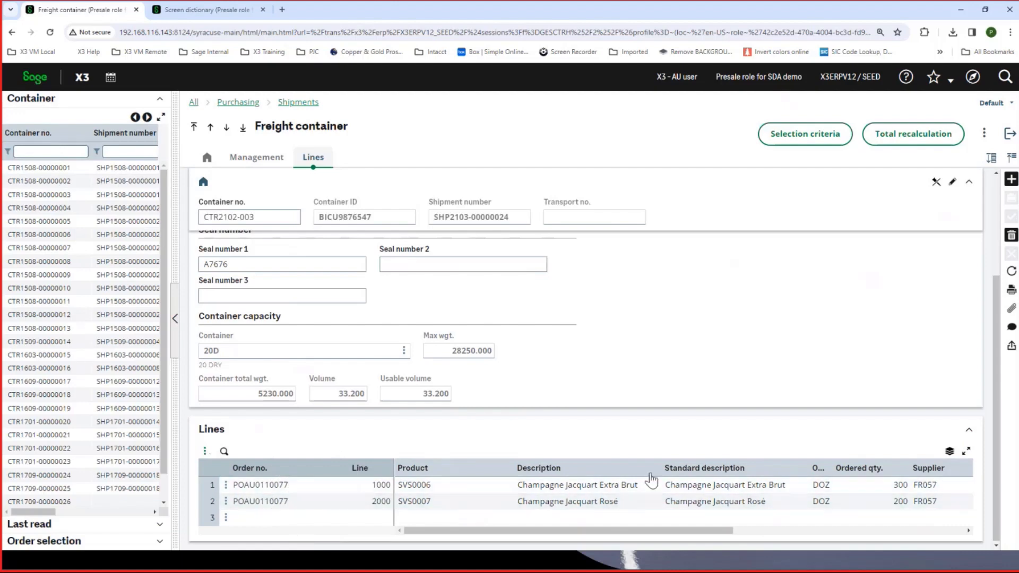
scroll(624, 489, up, 5)
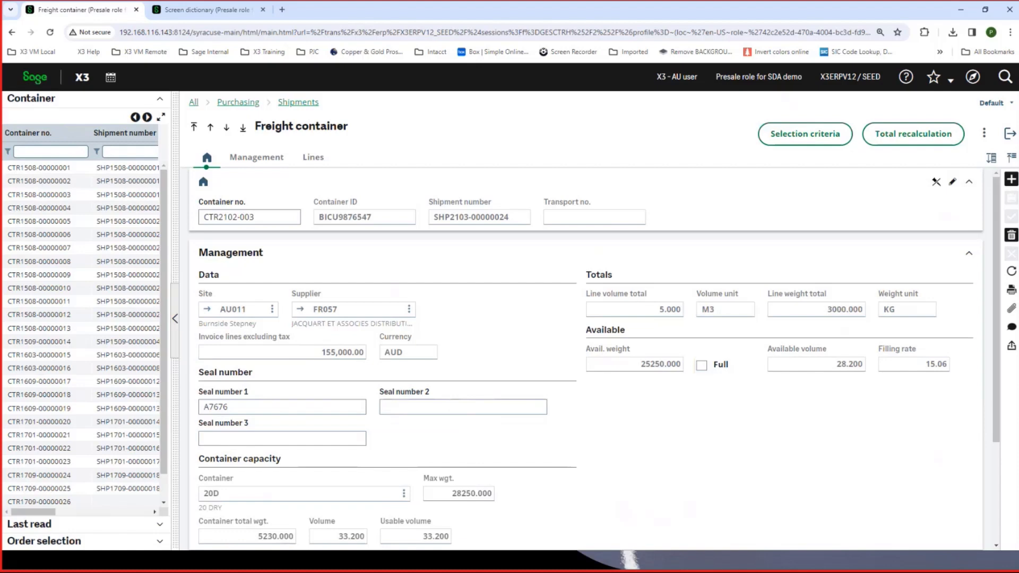
click(1011, 137)
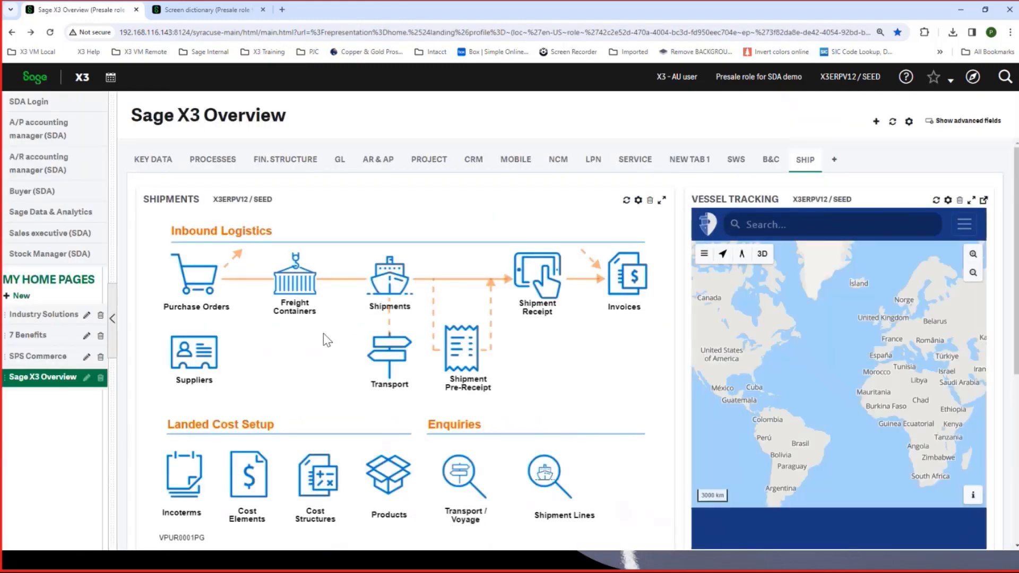
- Open the shipments and examine the Shanghai-Sydney shipment's header, capacity, totals, transport details and order lines
click(391, 289)
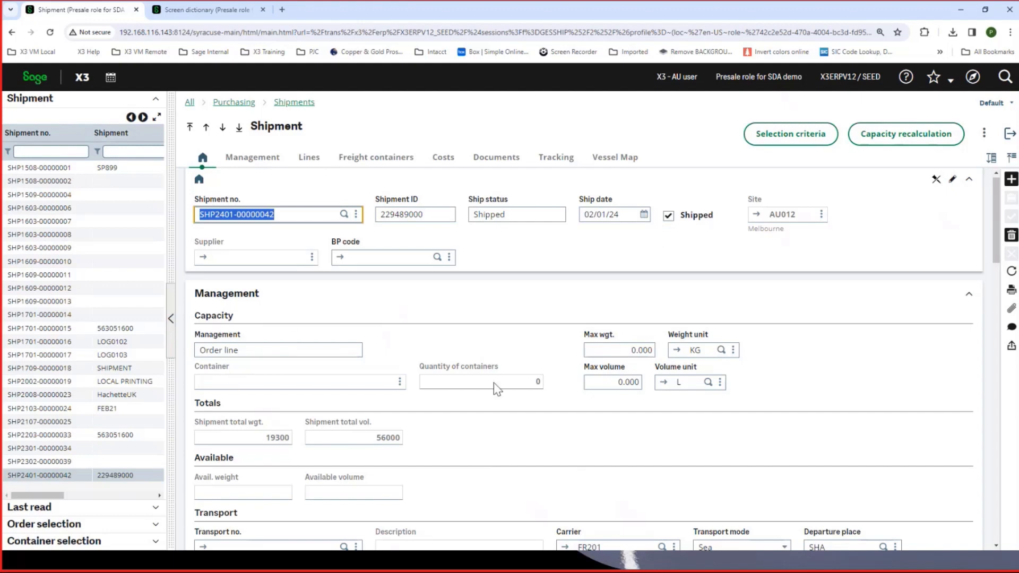
scroll(448, 345, down, 2)
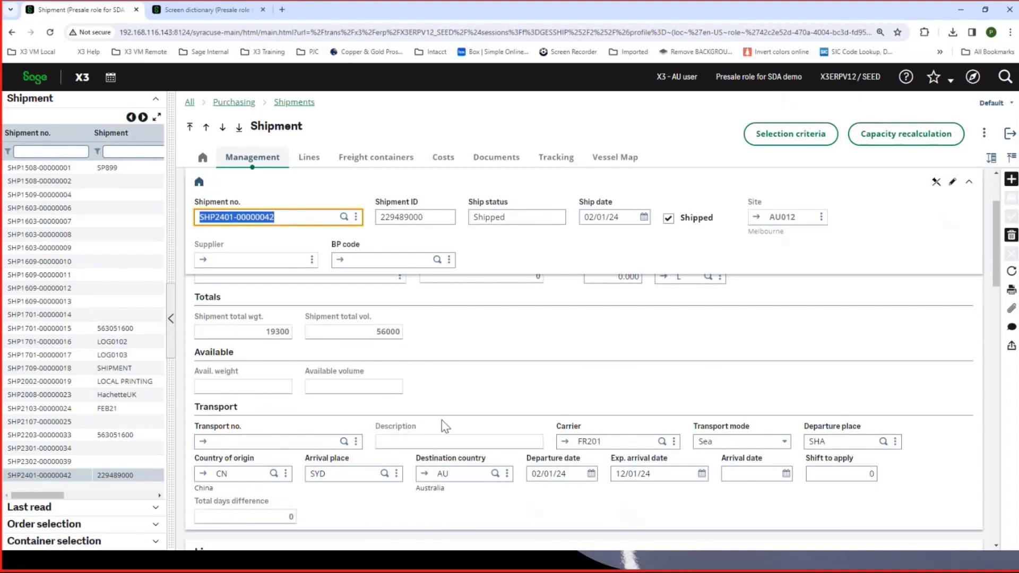
scroll(442, 421, down, 2)
scroll(444, 427, down, 1)
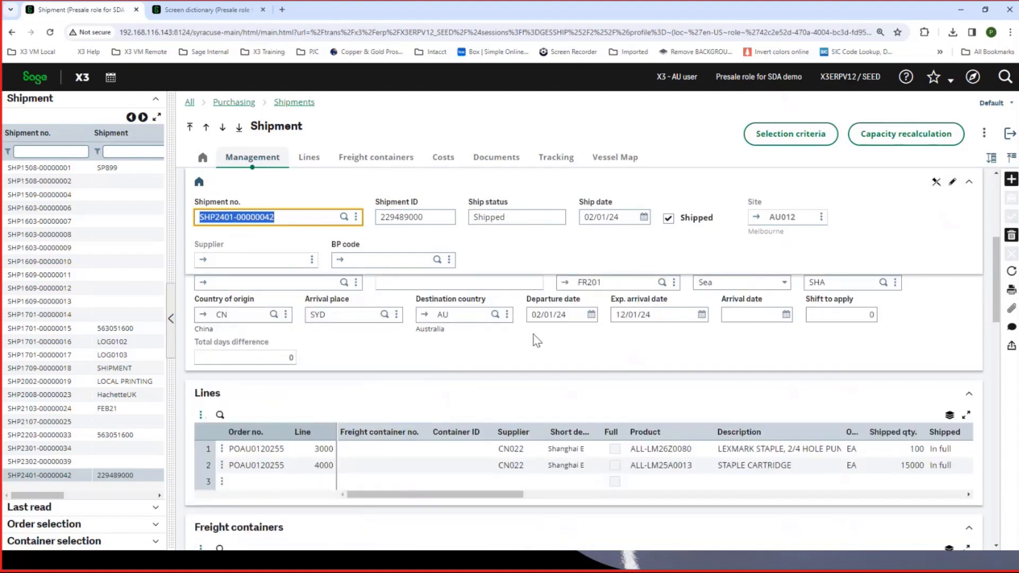
scroll(538, 348, up, 1)
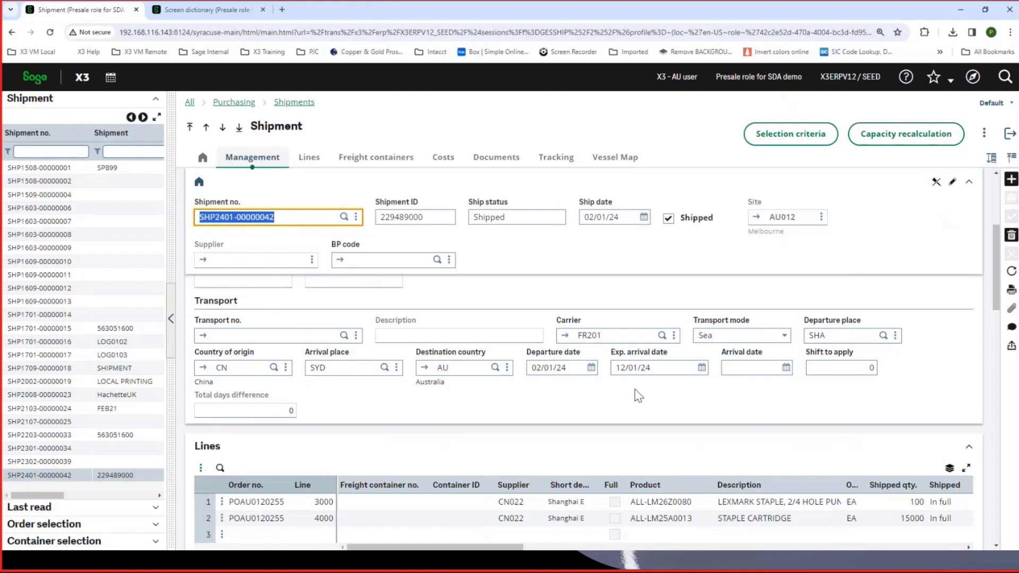
scroll(731, 404, down, 2)
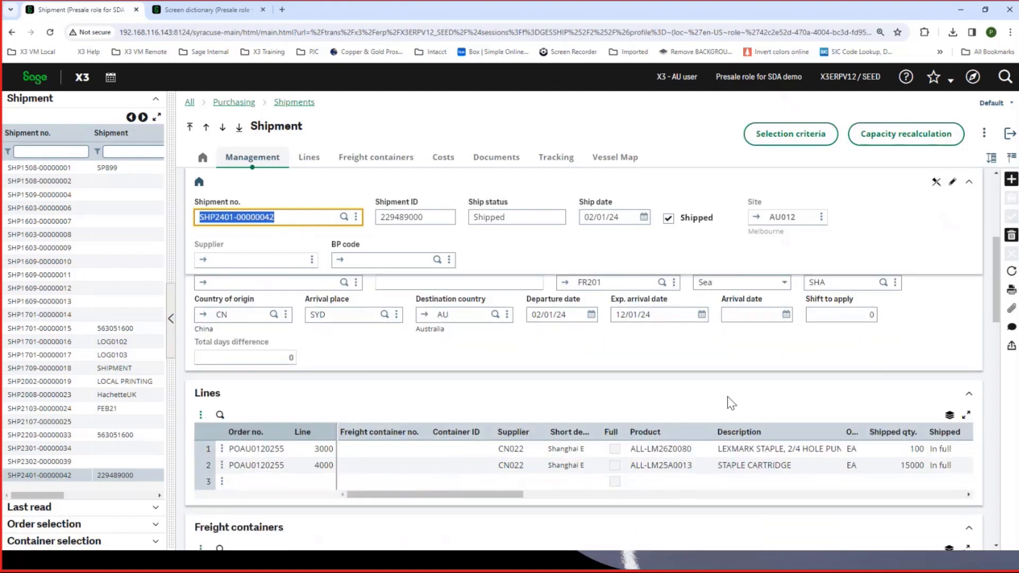
scroll(729, 397, down, 1)
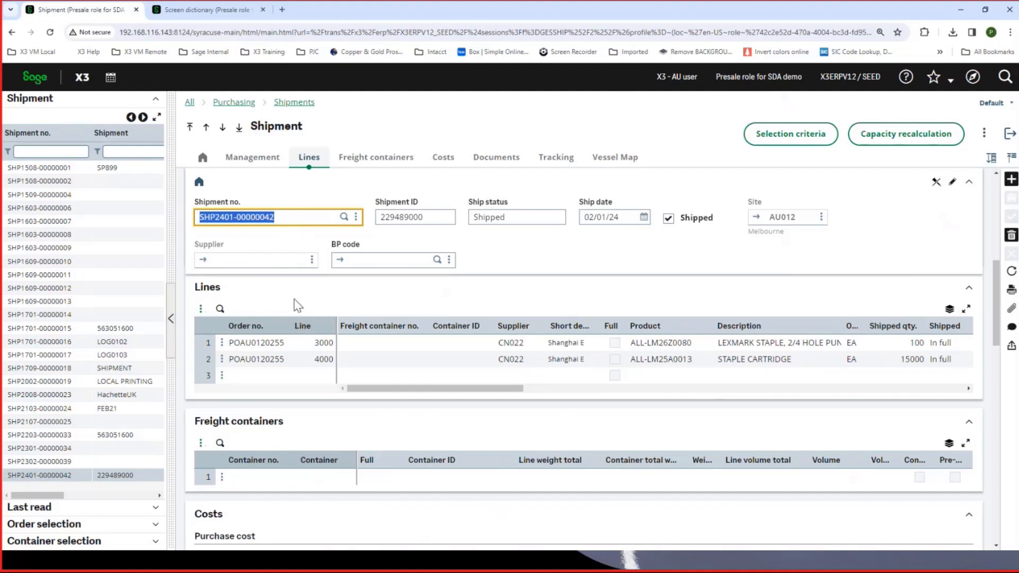
scroll(296, 306, up, 5)
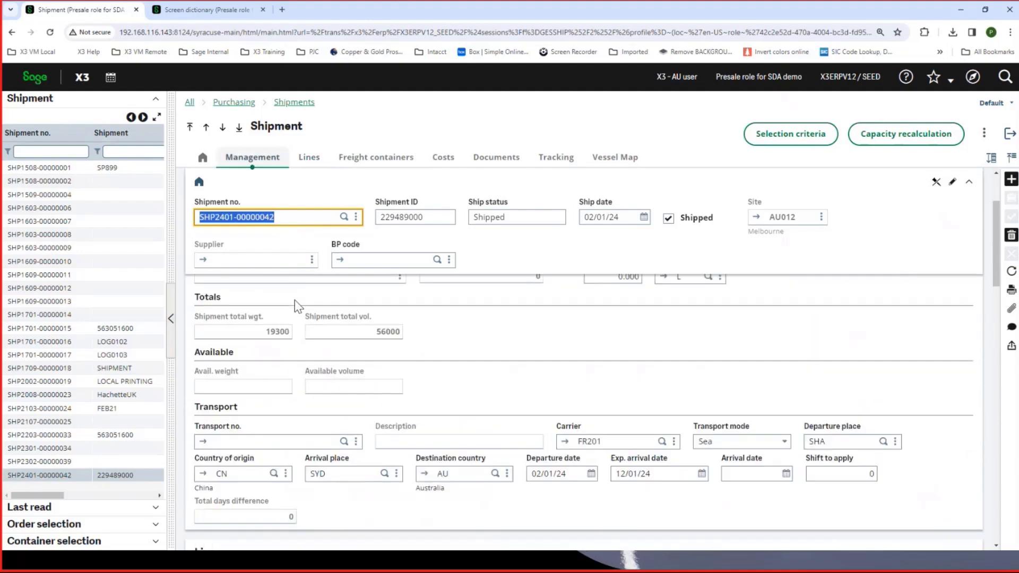
scroll(294, 300, up, 2)
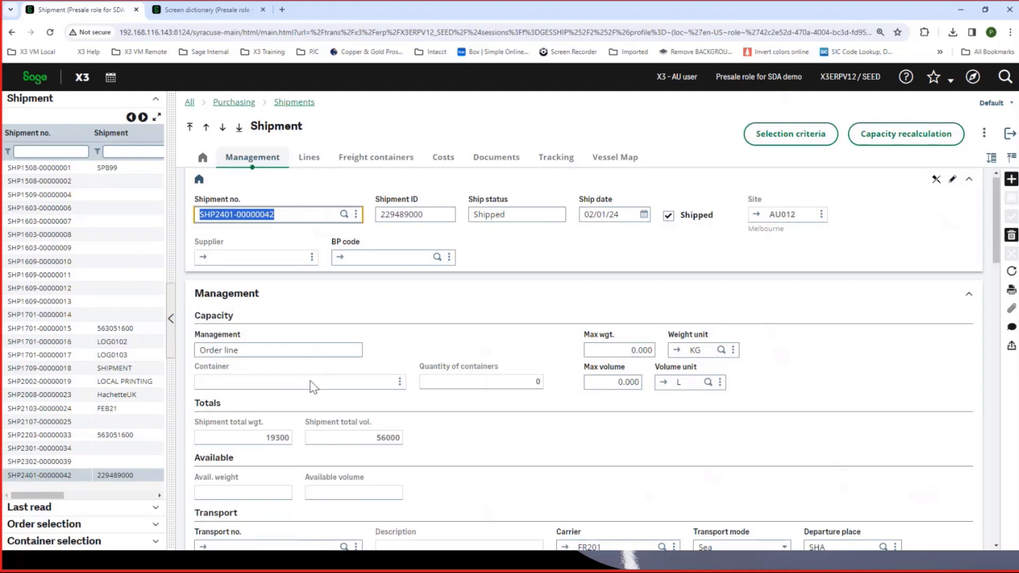
scroll(314, 387, down, 6)
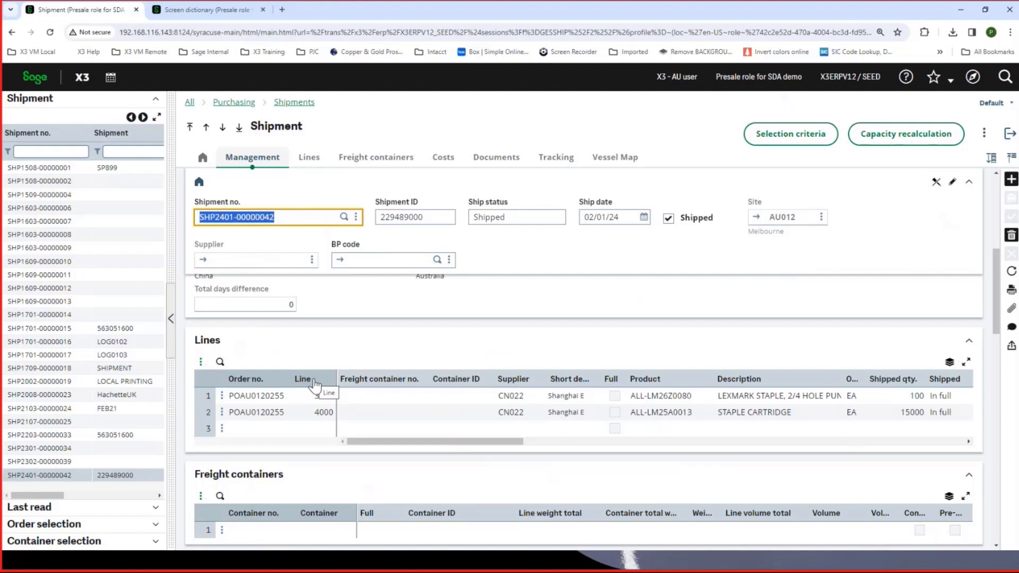
- Check the order selection and container selection lists available for the shipment, ending on the order selection
click(240, 396)
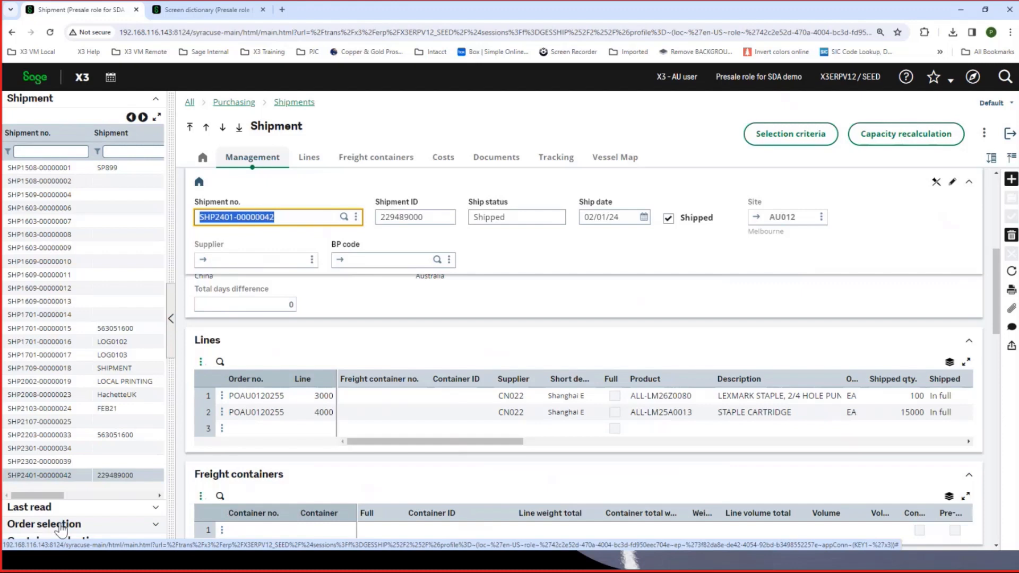
click(61, 526)
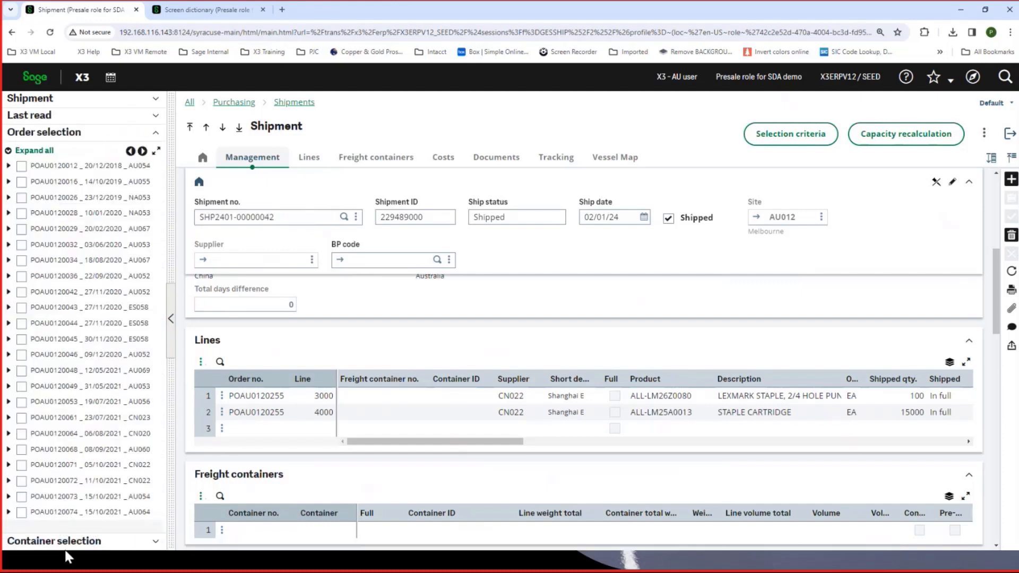
click(65, 541)
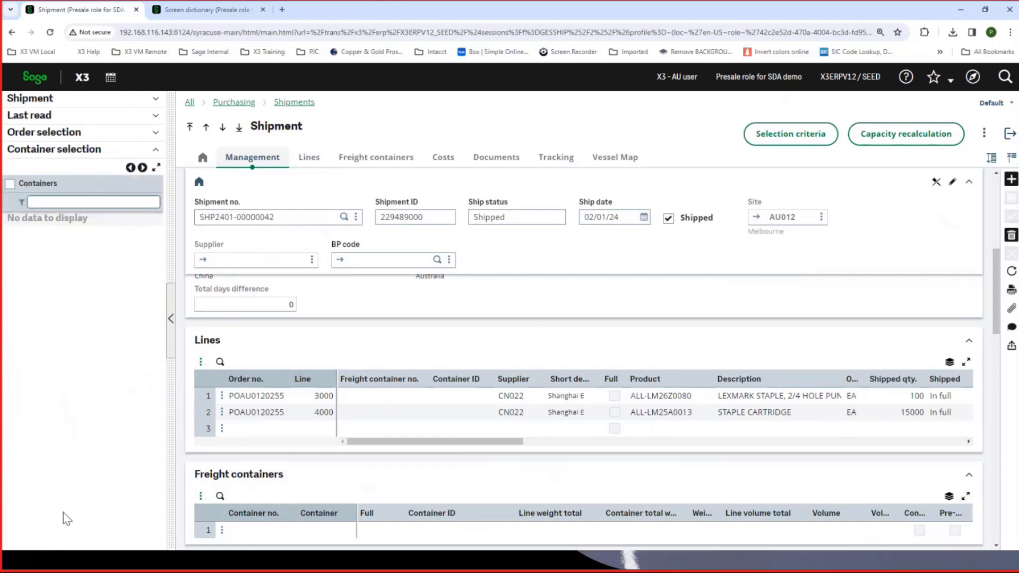
click(64, 132)
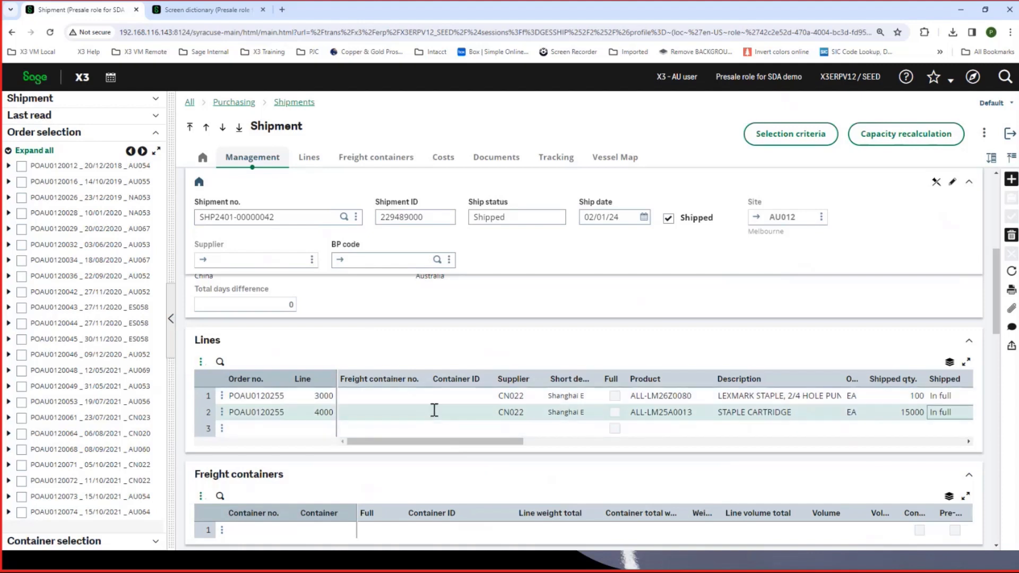
- View the shipment's freight container section, then open the shipment with ID SHIPMENT and examine its freight containers and lines
scroll(432, 412, down, 1)
scroll(433, 409, down, 2)
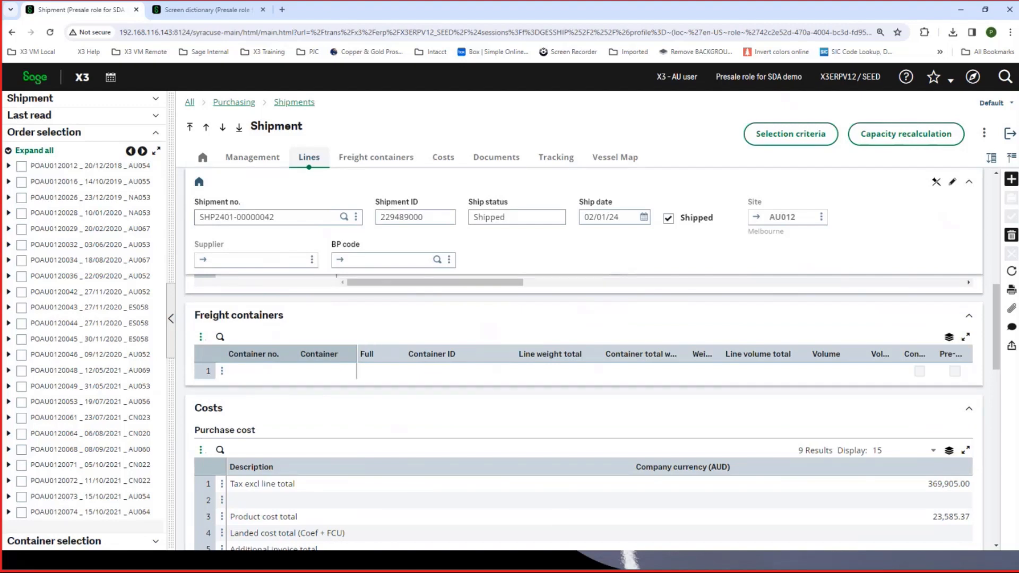
click(33, 101)
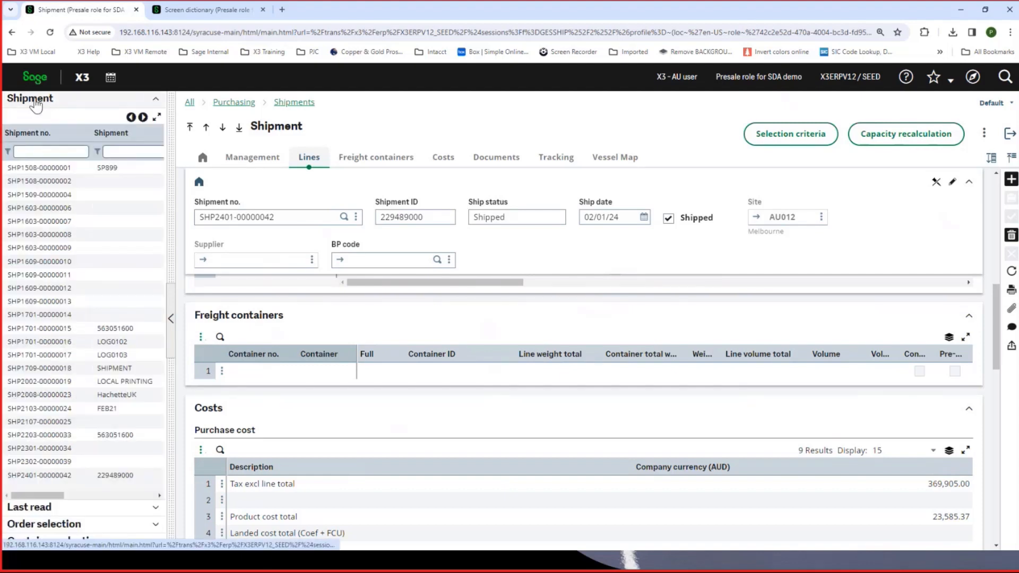
click(46, 372)
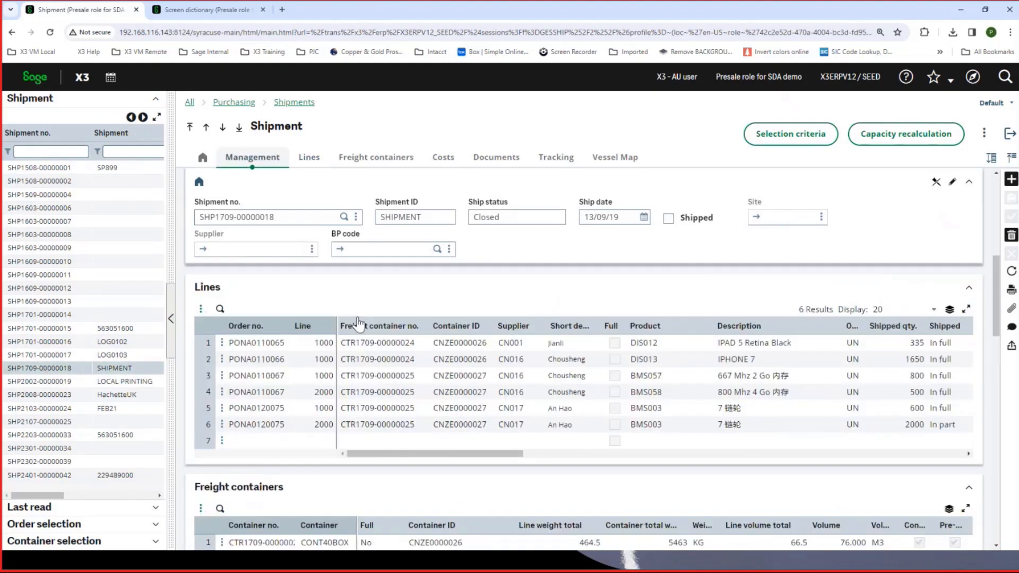
scroll(359, 322, down, 3)
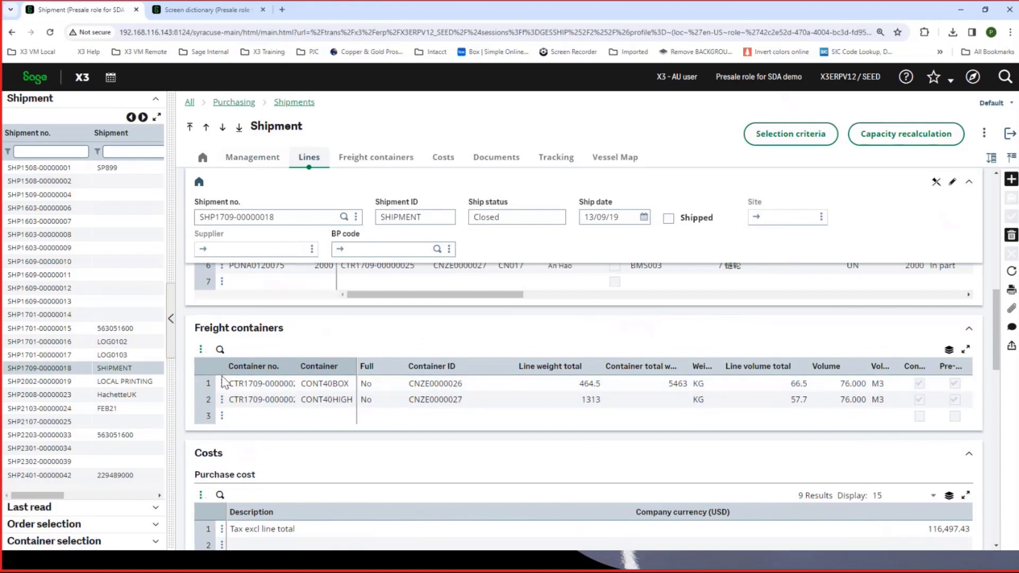
click(407, 382)
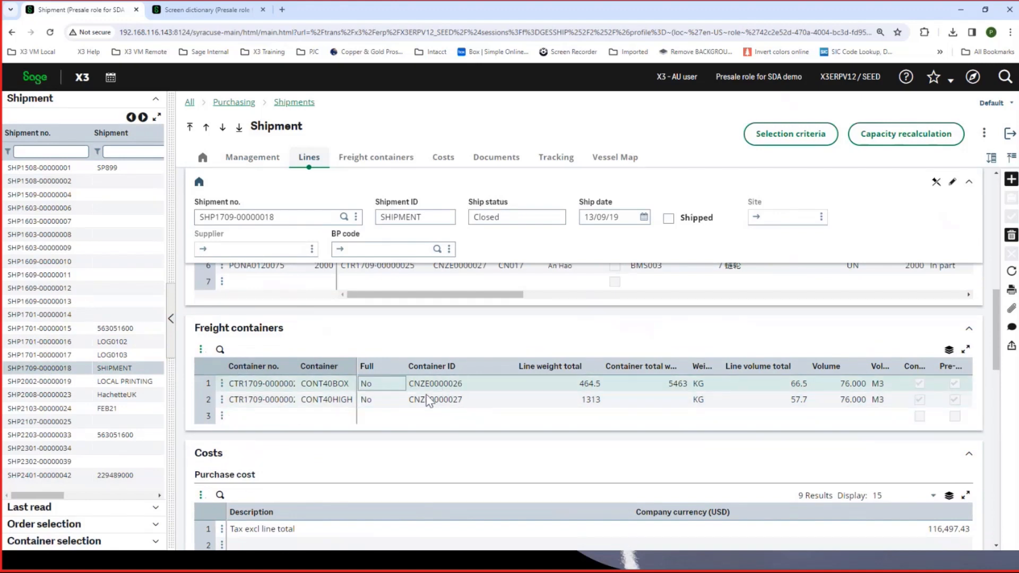
scroll(464, 409, up, 4)
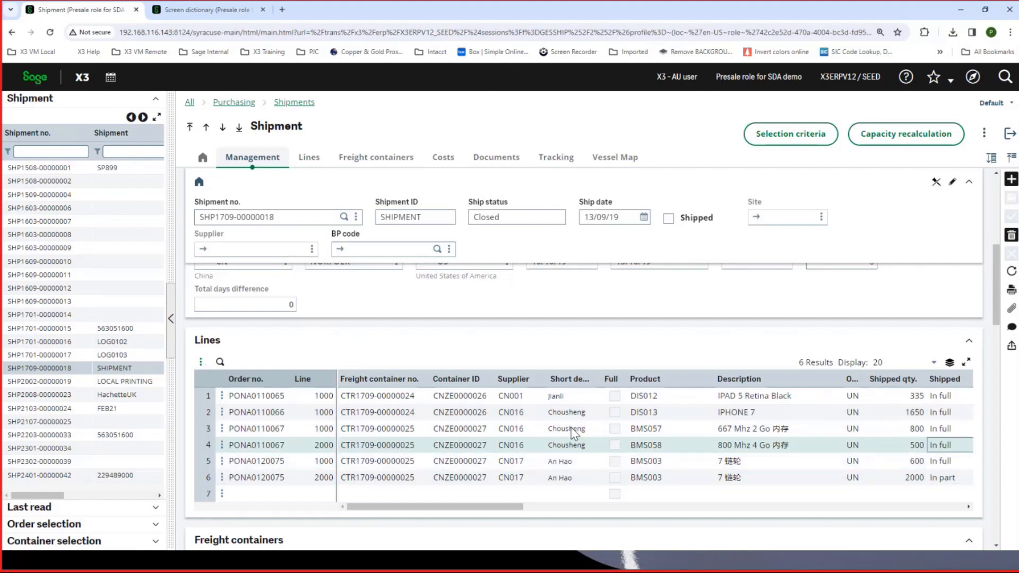
- Return to the last-listed Shanghai-Sydney shipment and review its purchase costs and total by cost nature, closing the breakdown when done
click(105, 476)
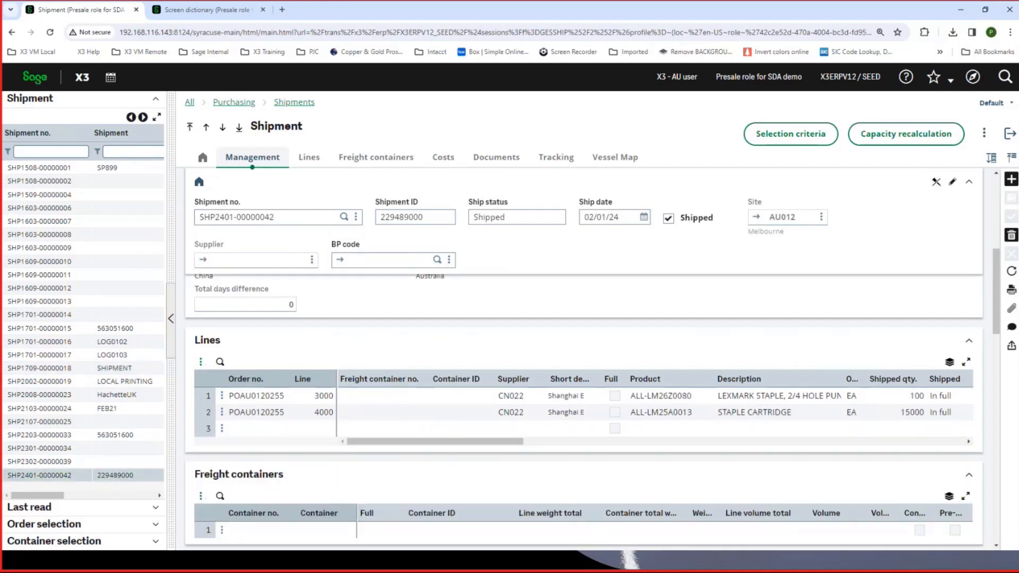
click(449, 164)
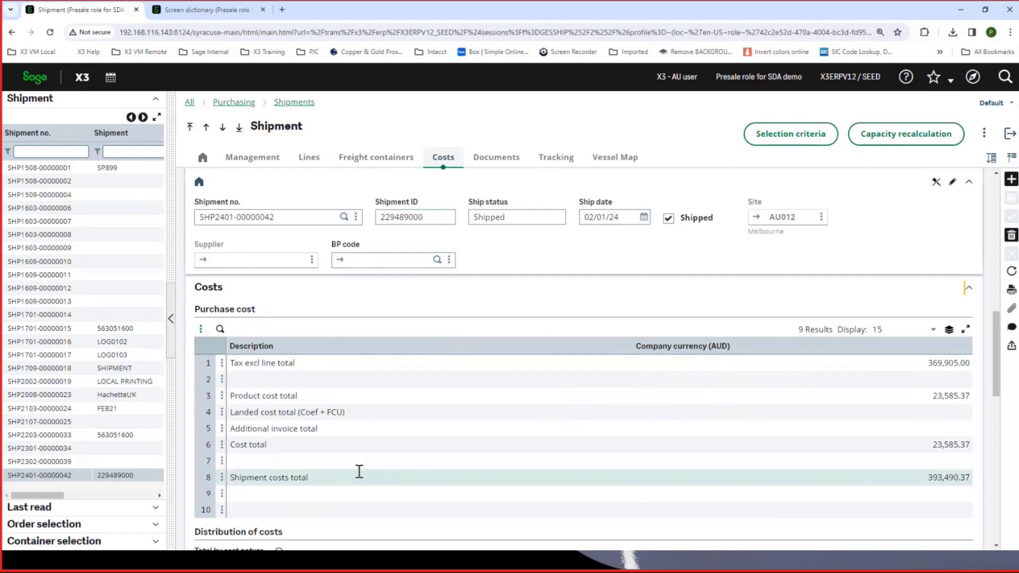
scroll(364, 457, down, 2)
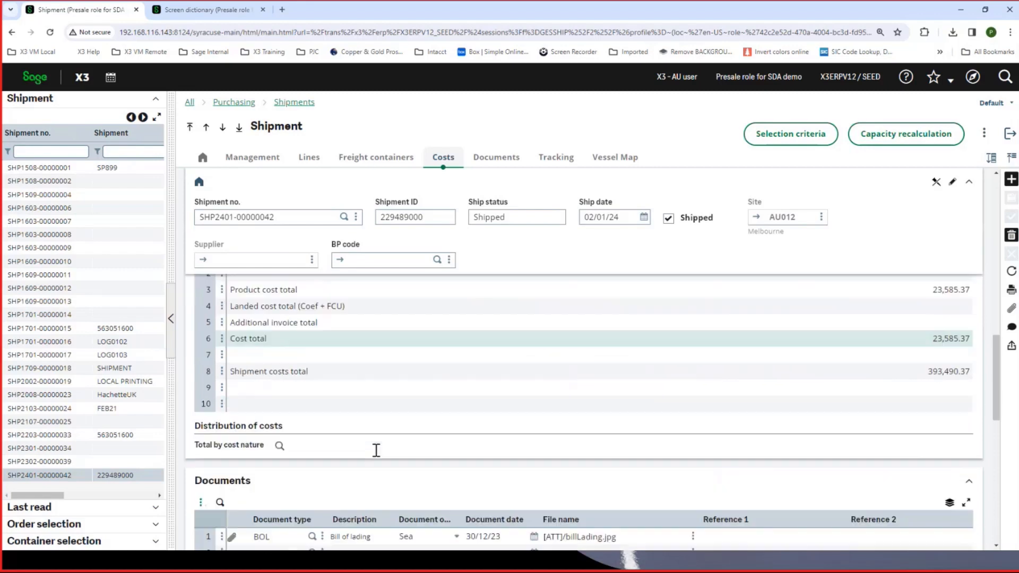
click(279, 446)
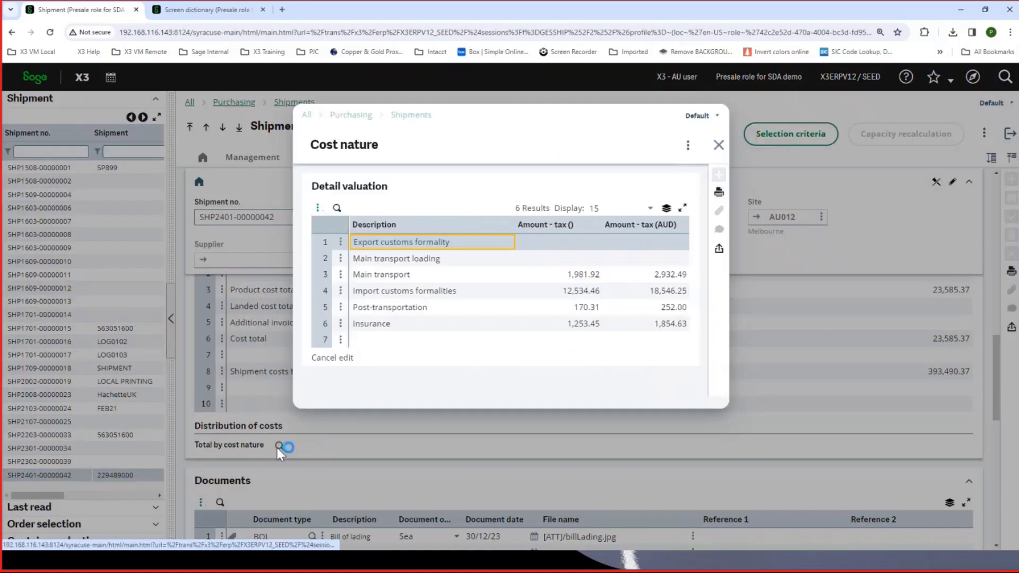
click(719, 145)
- View the bill of lading attached to the shipment's documents, and close the image
scroll(551, 336, down, 3)
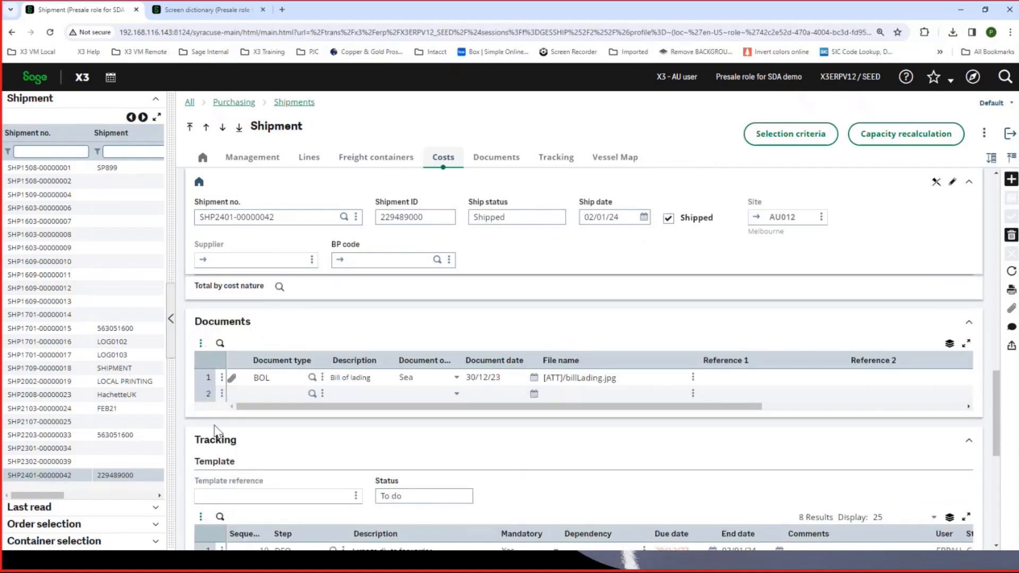
click(233, 379)
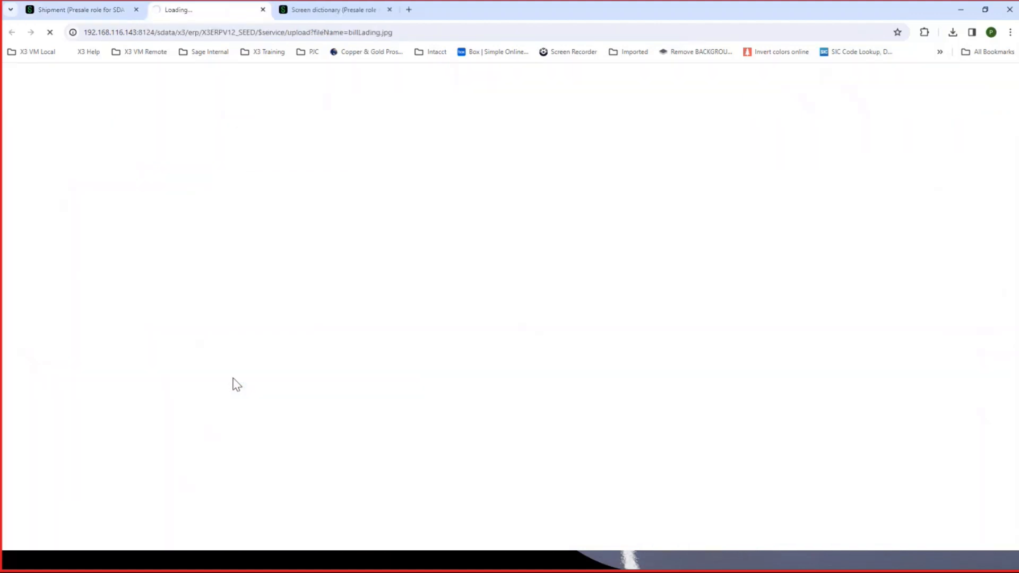
click(85, 11)
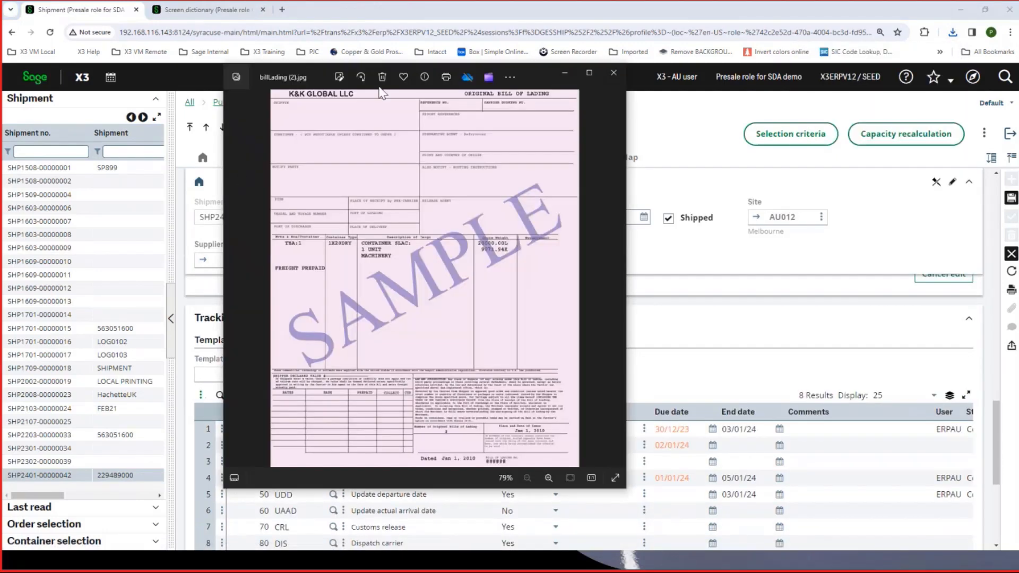
click(615, 74)
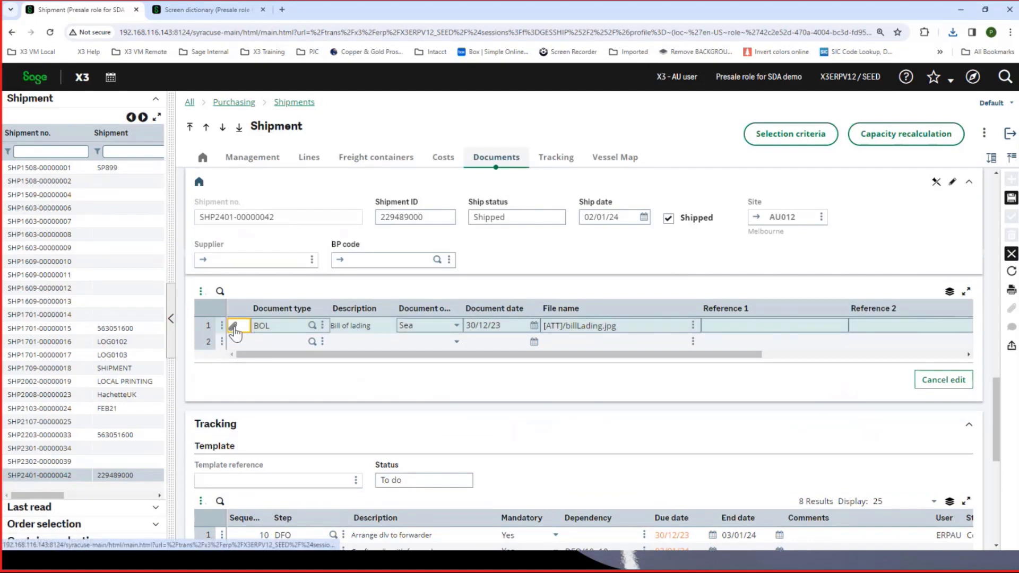
- Examine the shipment's tracking steps, including their mandatory flags, dependencies, due dates, end dates, users and statuses
scroll(275, 450, down, 4)
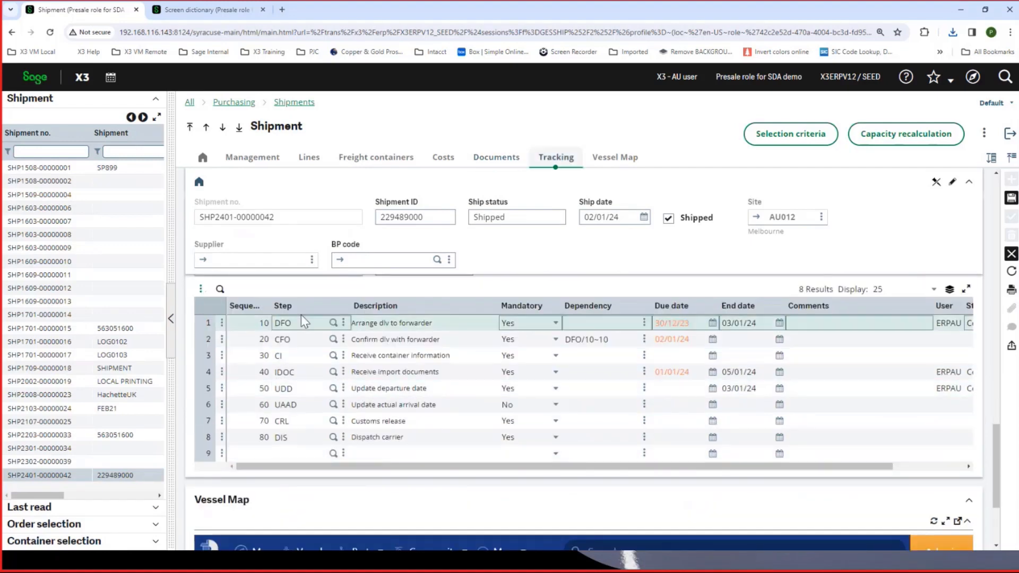
scroll(317, 332, up, 1)
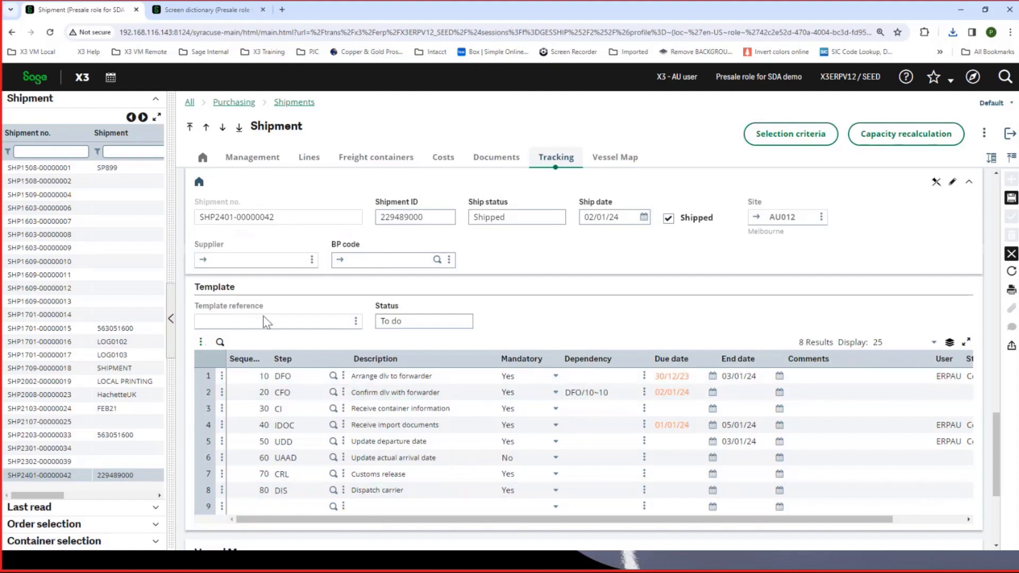
click(326, 386)
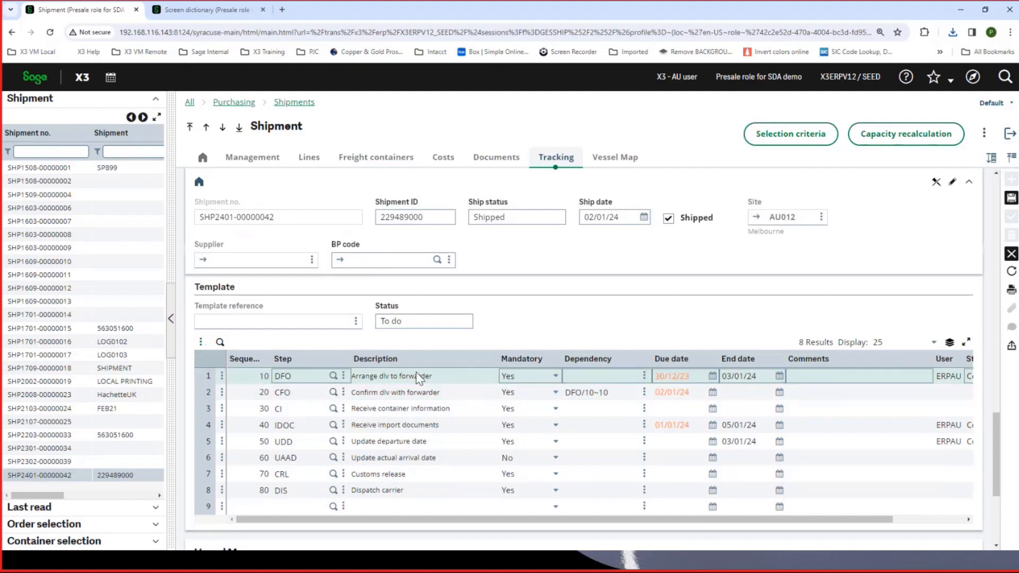
drag(593, 520, 733, 523)
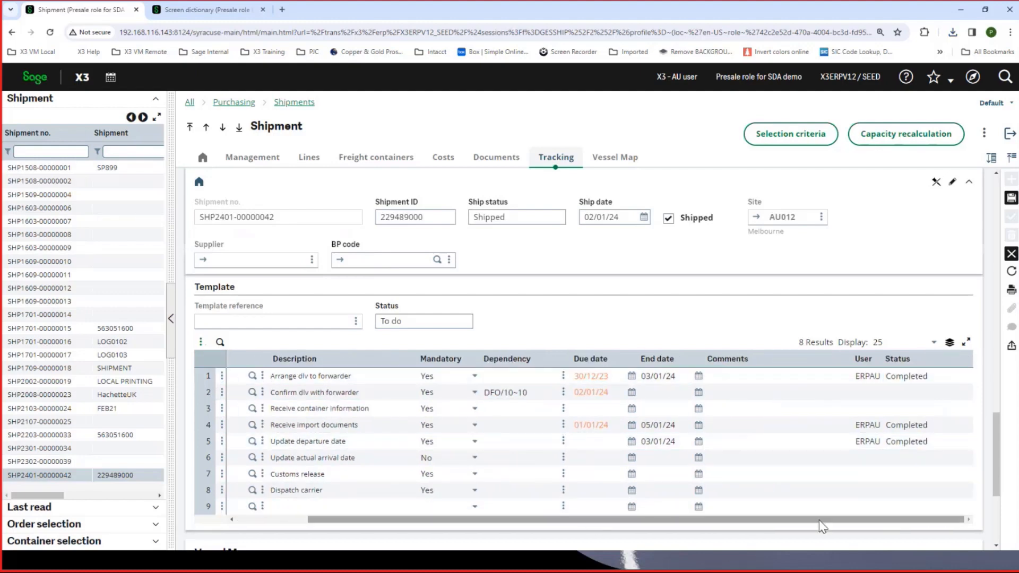
drag(820, 520, 734, 524)
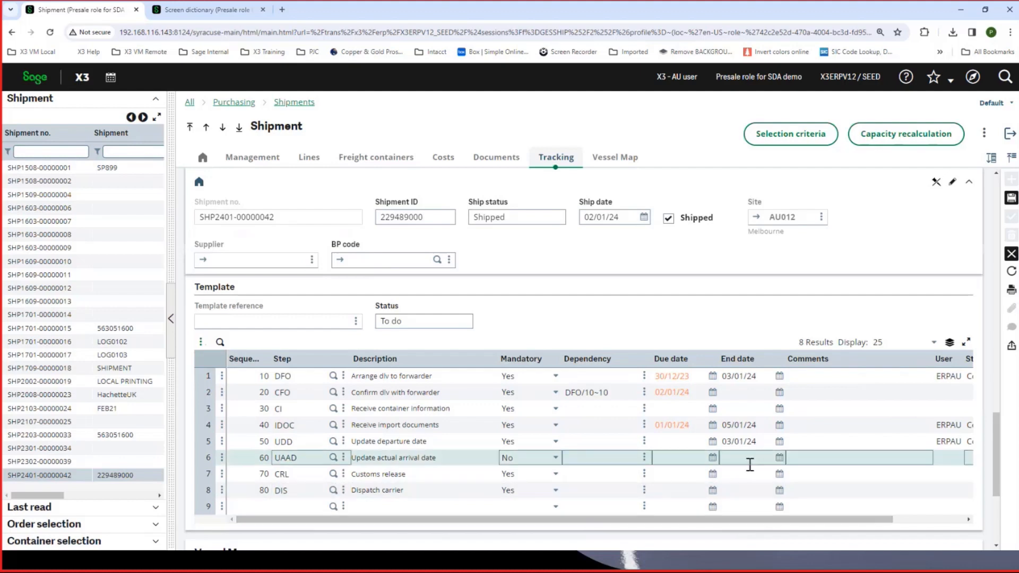
- Maximise the shipment's vessel map and zoom out to see the CMA CGM PUCCINI's position relative to the coast
scroll(750, 465, down, 4)
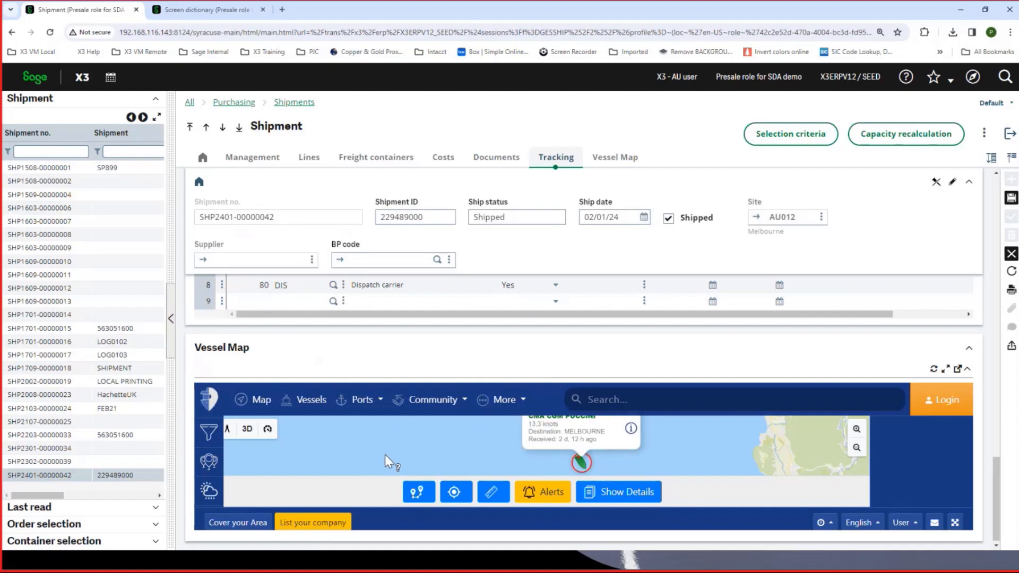
click(946, 368)
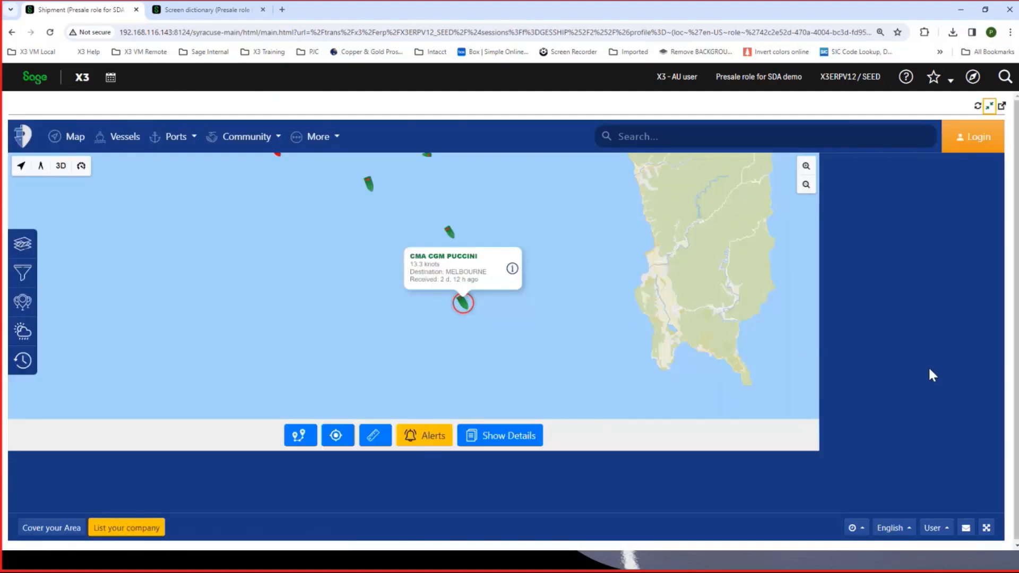
click(705, 357)
scroll(707, 358, down, 2)
scroll(708, 359, down, 4)
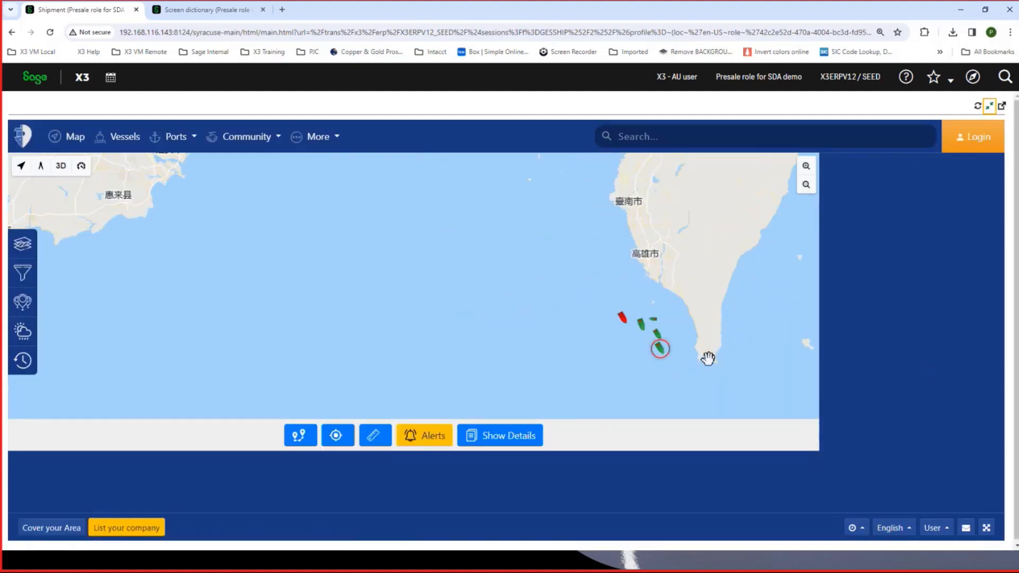
- Examine the CMA CGM PUCCINI's location on the live map, from the wider Asia-Pacific region down to the waters off southern Taiwan
scroll(726, 354, down, 3)
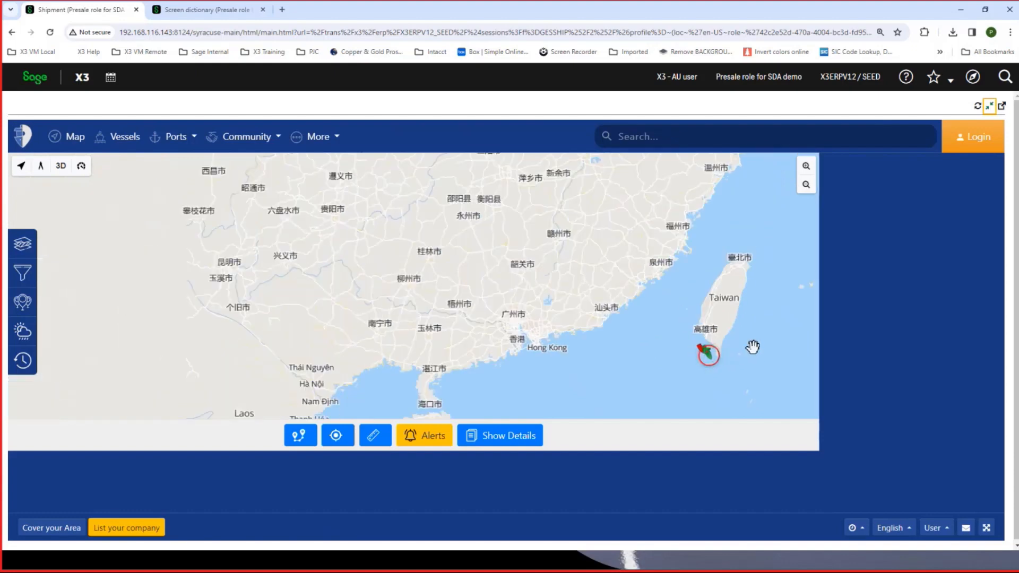
scroll(776, 332, down, 4)
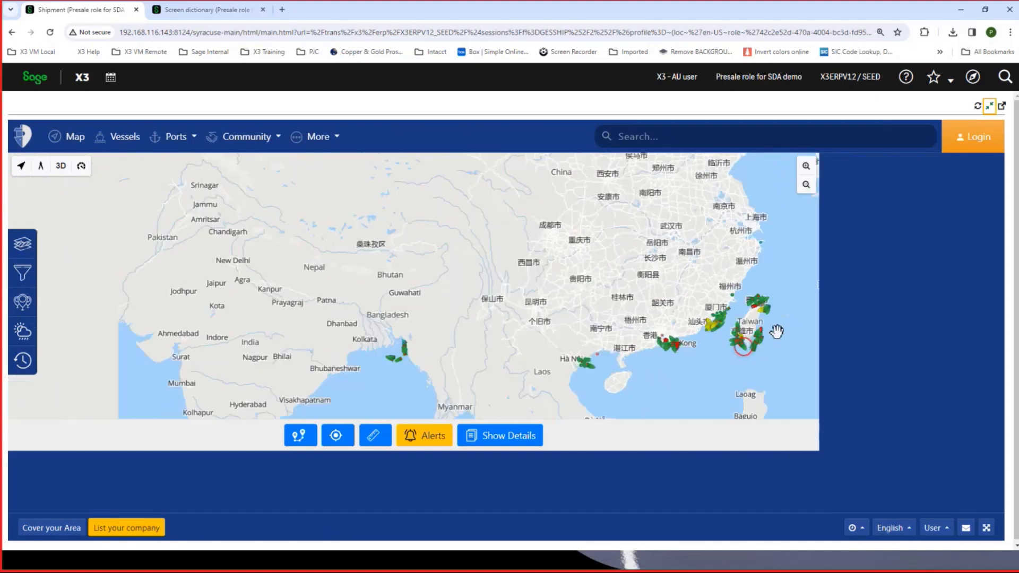
drag(622, 291, 287, 210)
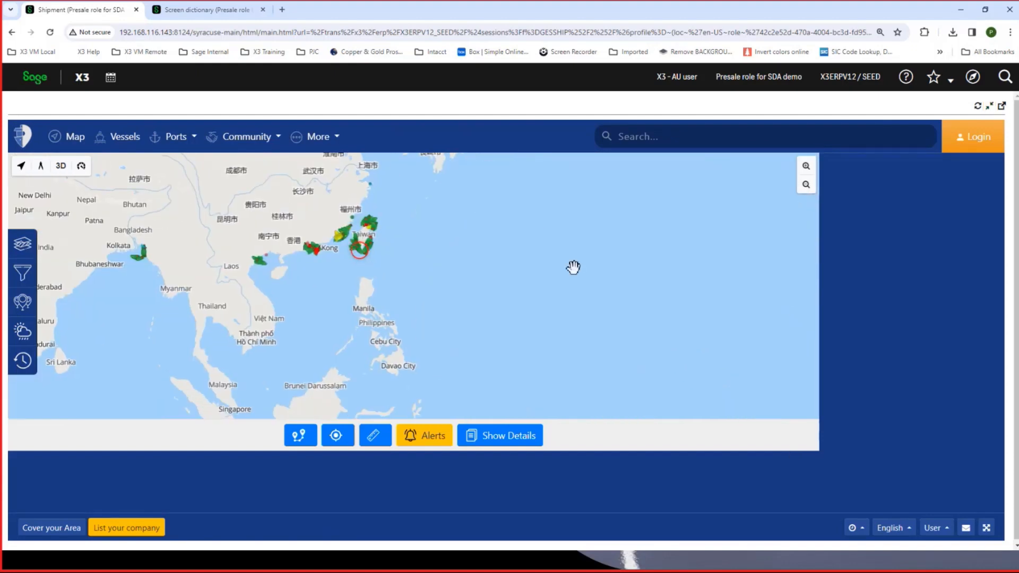
scroll(583, 275, down, 2)
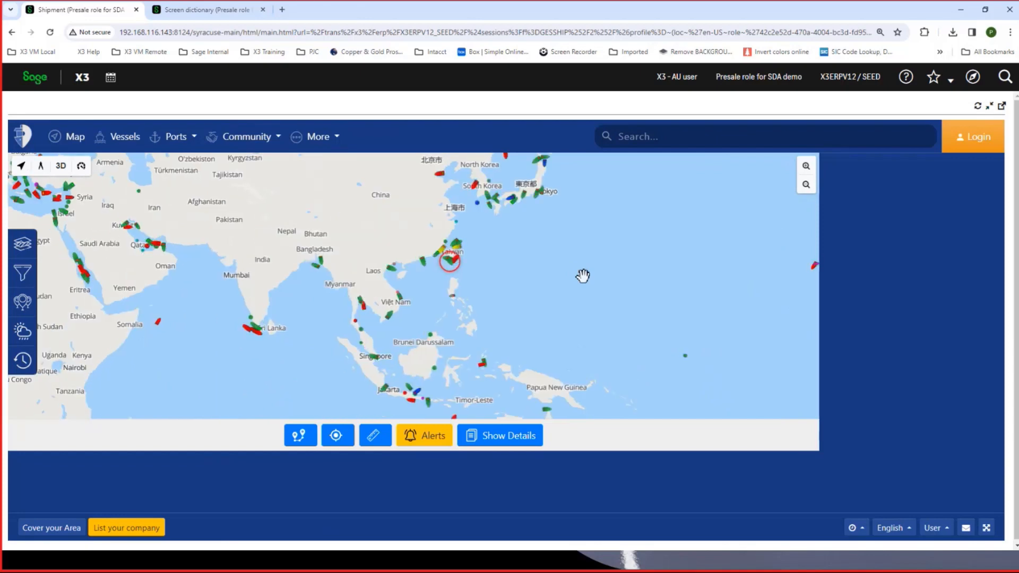
scroll(583, 276, up, 2)
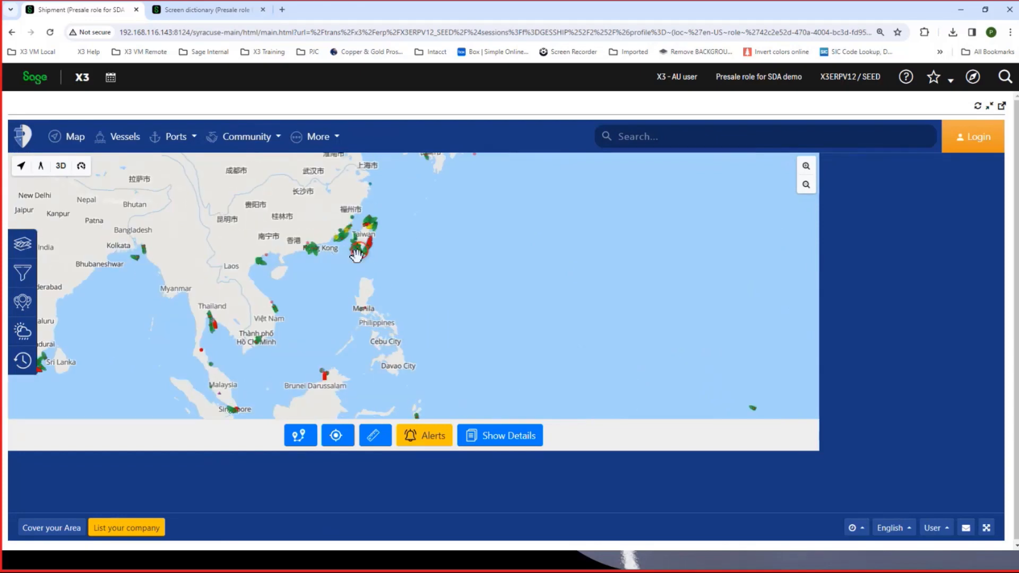
mouse_move(359, 250)
scroll(359, 250, up, 1)
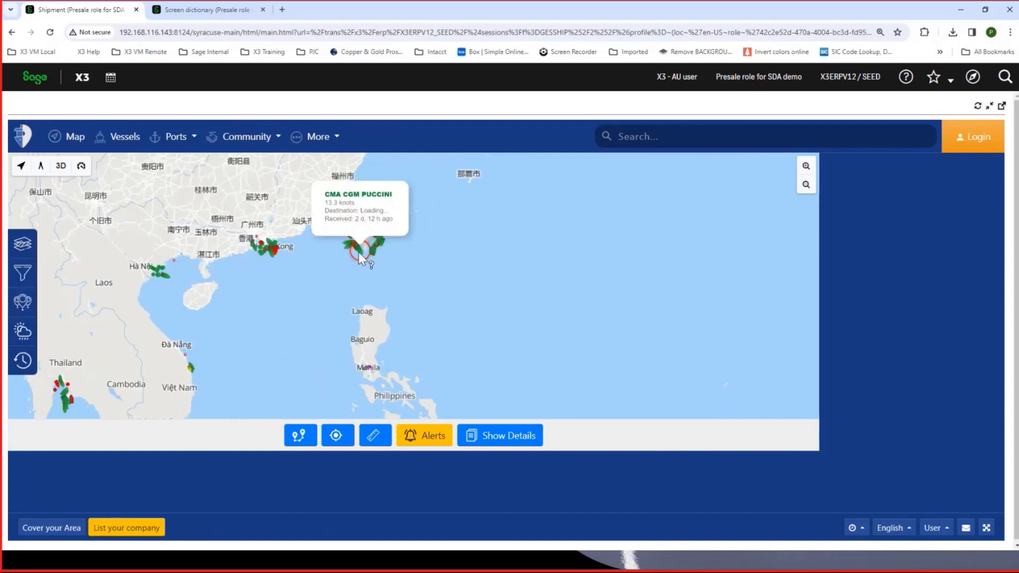
scroll(359, 250, up, 1)
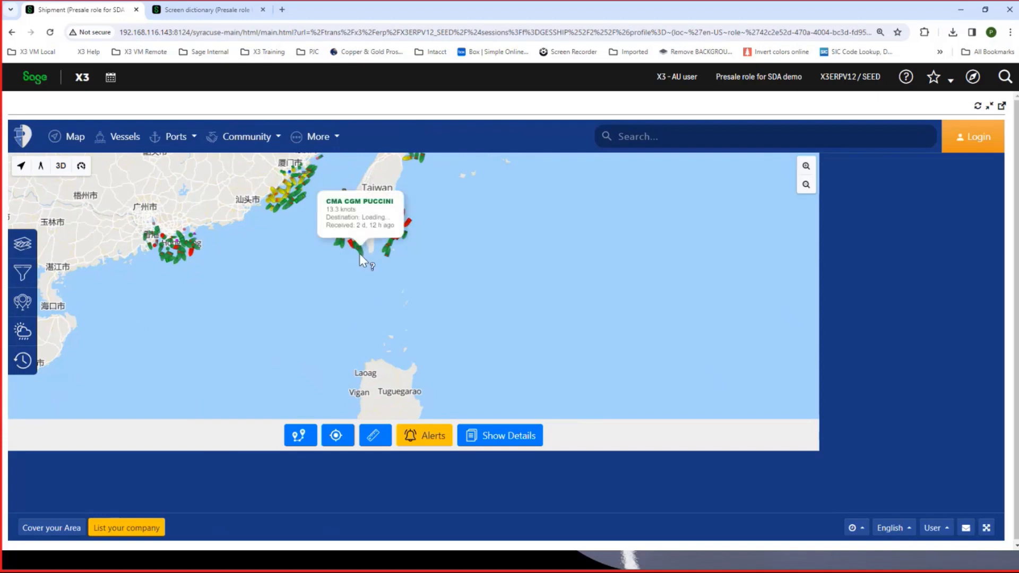
- Review the CMA CGM PUCCINI's detail page, including its route, arrival estimate, voyage figures and current position, and return to the shipment
click(508, 436)
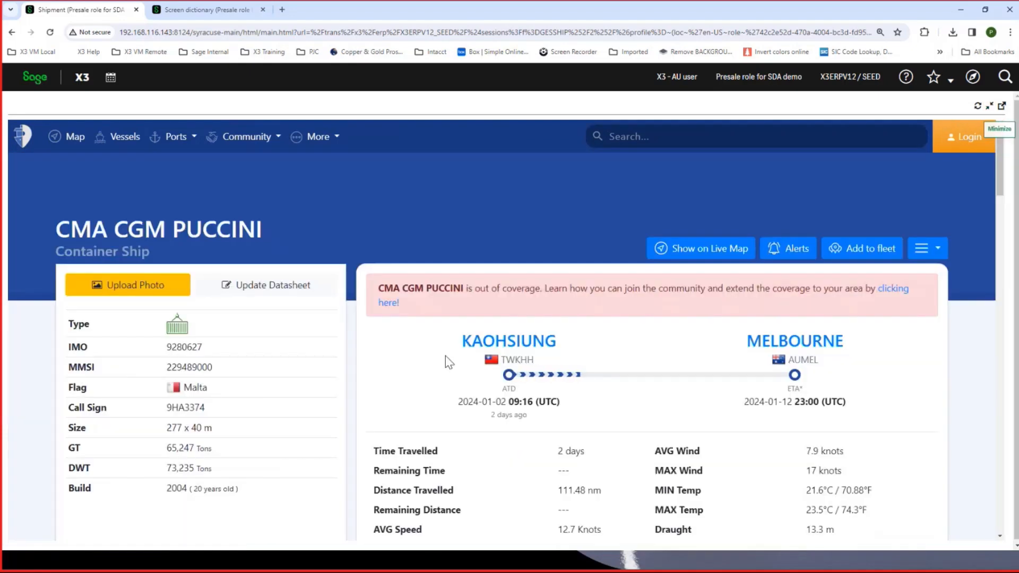
scroll(334, 368, down, 2)
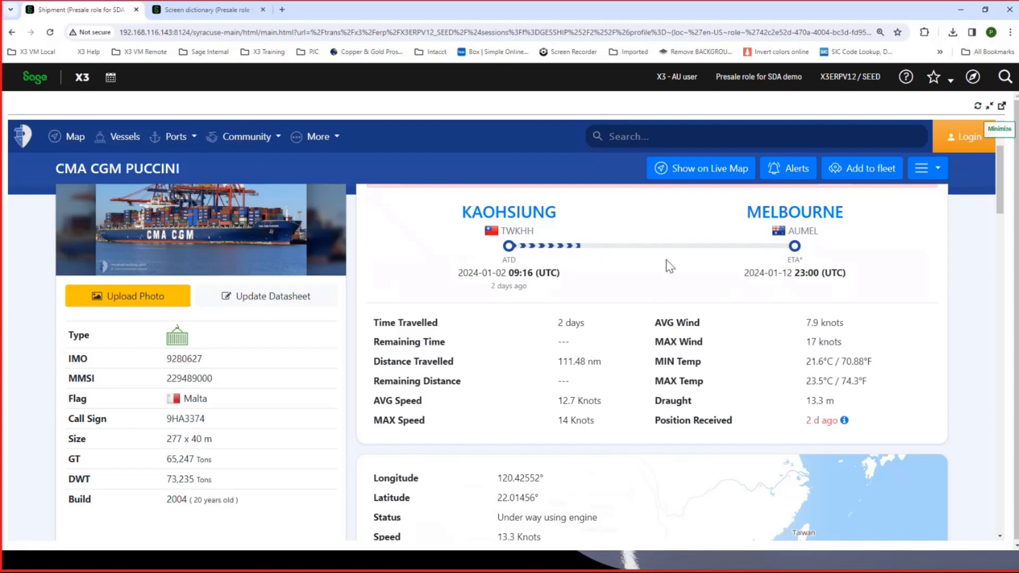
scroll(670, 257, down, 4)
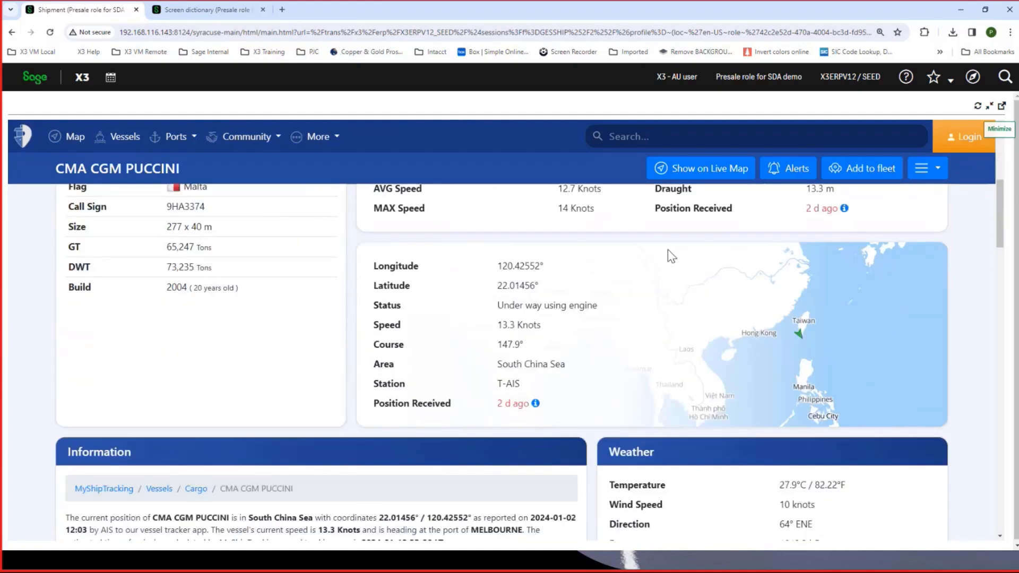
scroll(671, 256, up, 3)
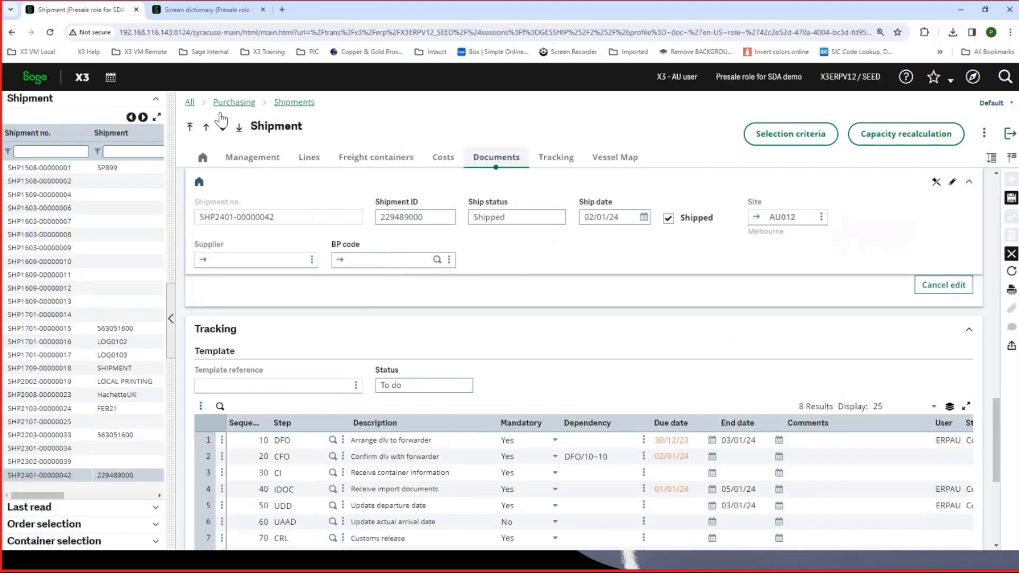
- Inspect the vessel tracking URL definition behind the SHIPMAP screen's Browser block in the screen dictionary, and return to the Sage X3 Overview
click(200, 13)
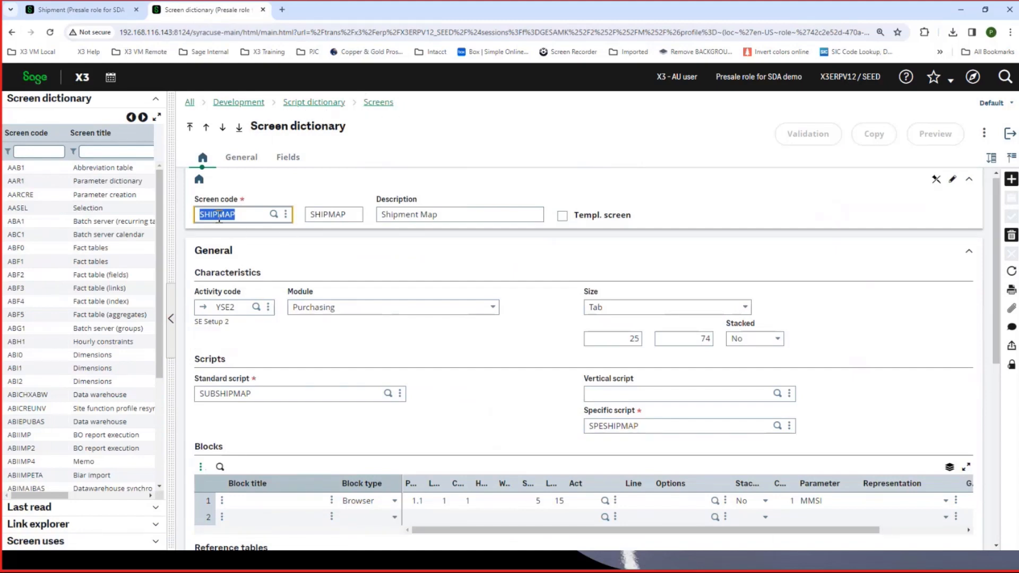
scroll(374, 251, down, 2)
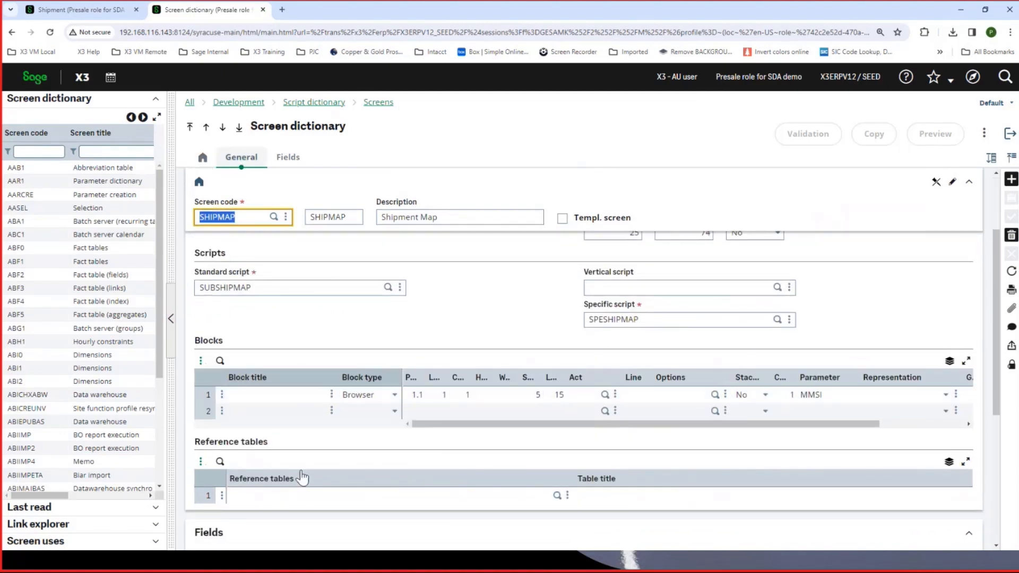
click(222, 396)
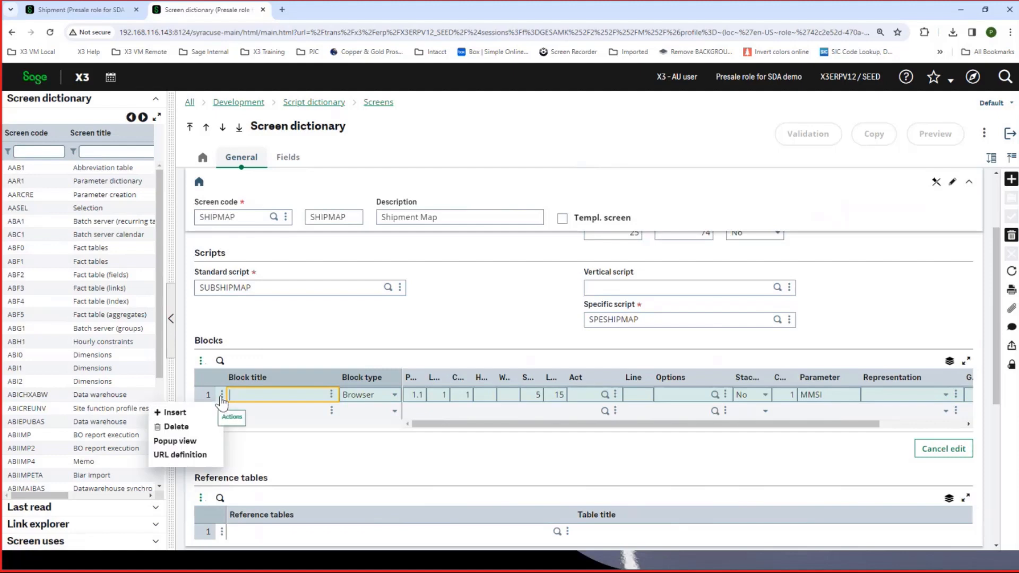
click(788, 395)
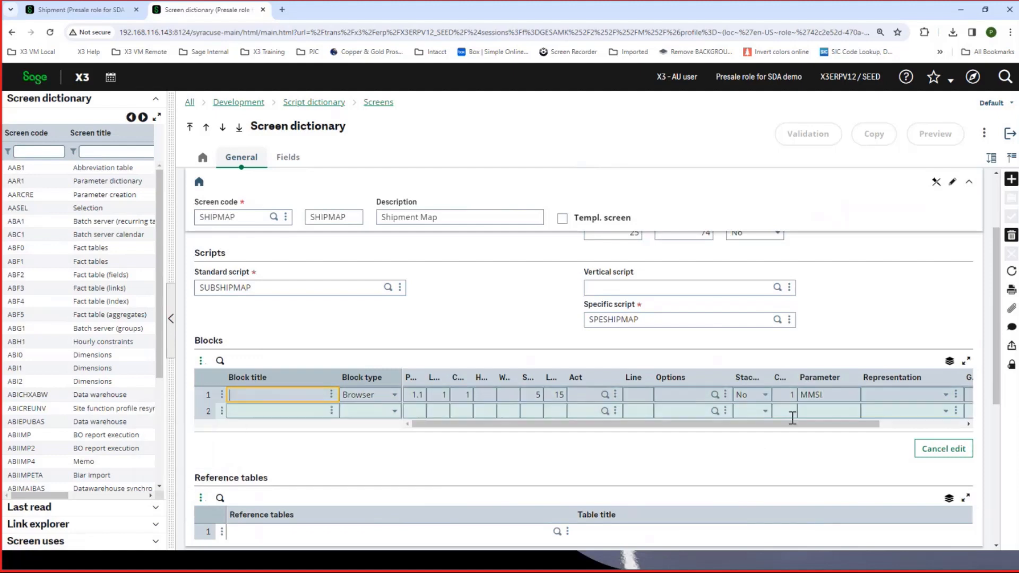
click(223, 396)
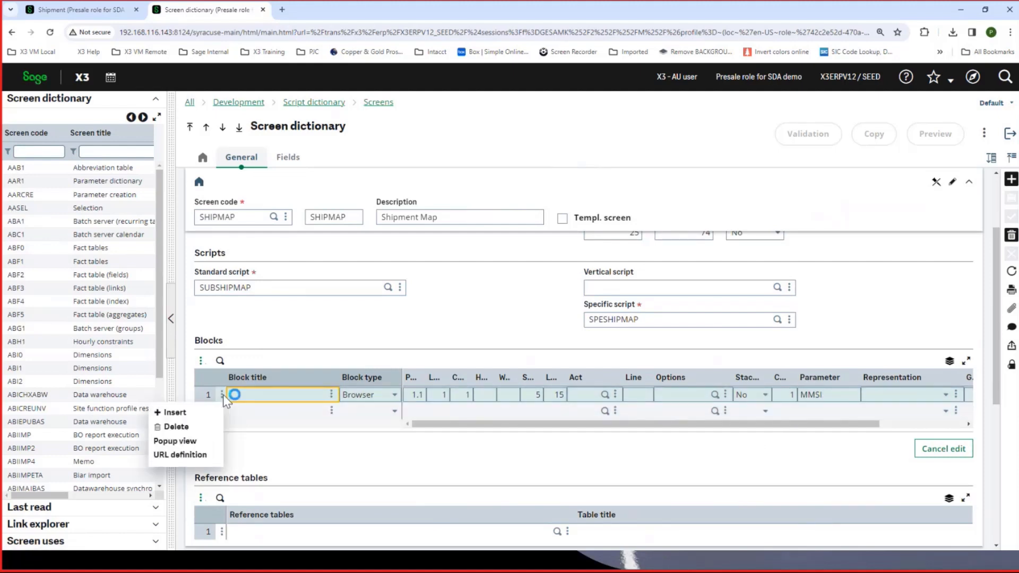
click(183, 455)
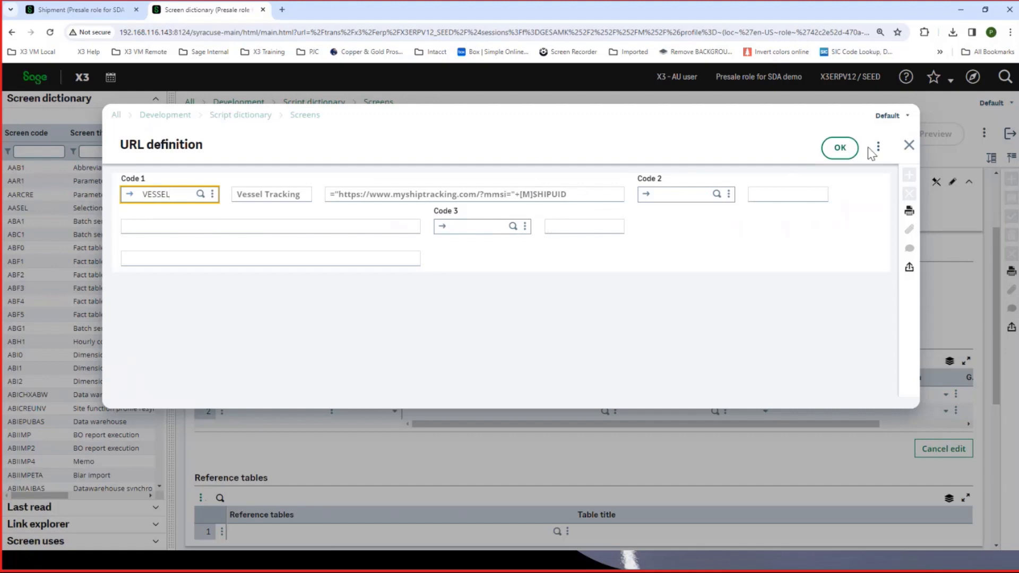
click(909, 145)
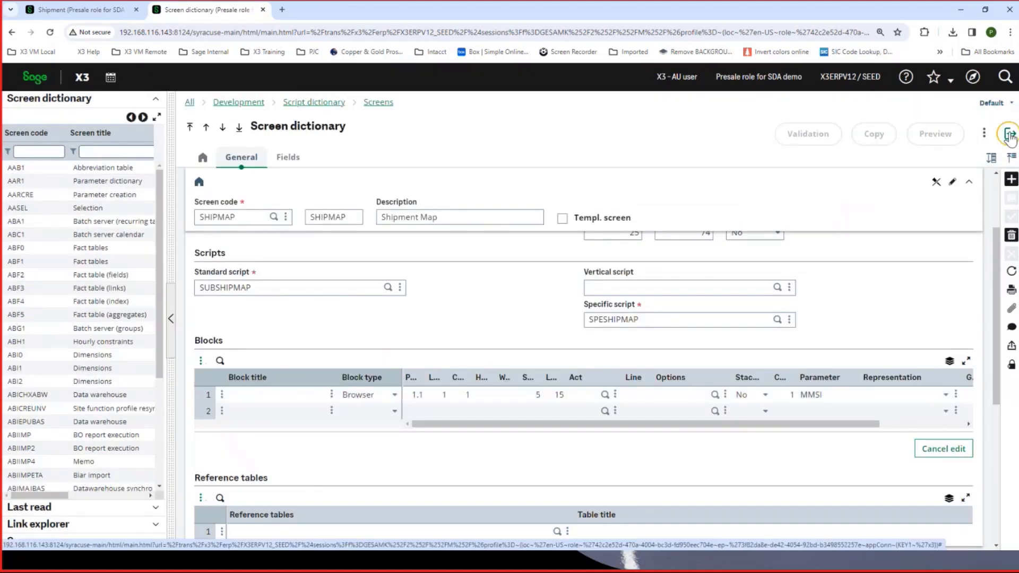
click(1010, 136)
click(1011, 136)
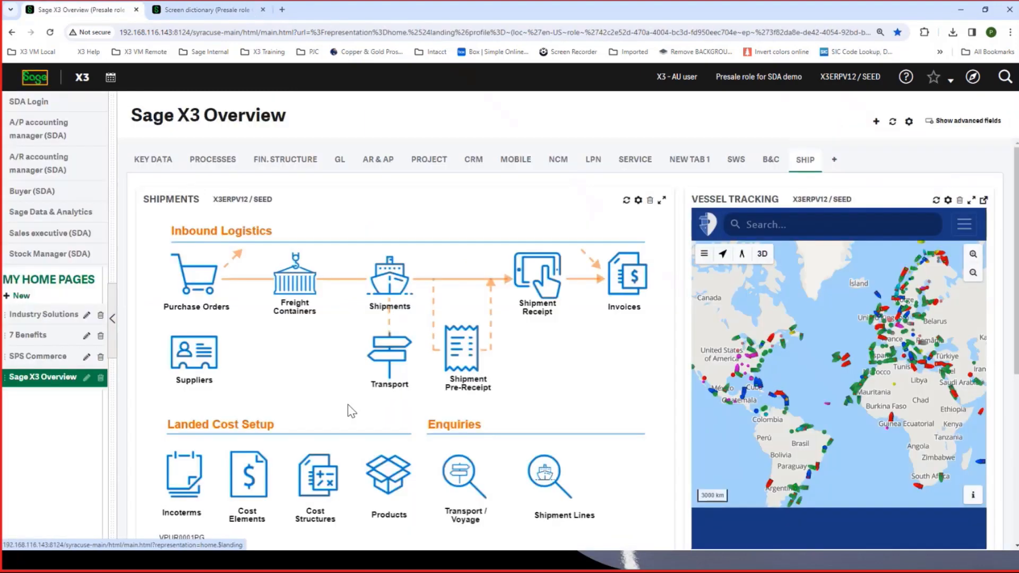
- Start a new purchase receipt for site AU012 and load all lines of the last-listed shipment into it
click(536, 279)
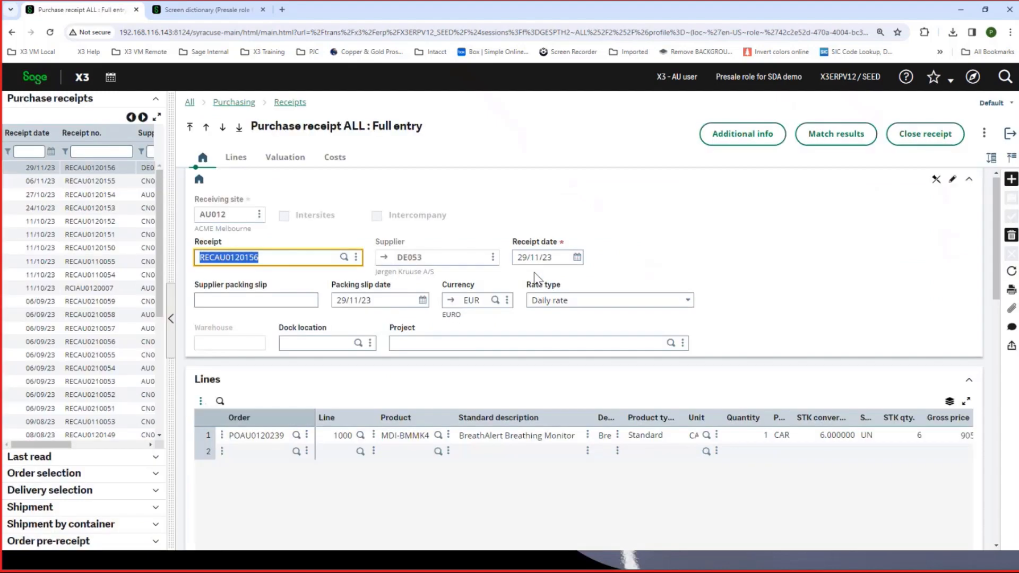
click(1011, 181)
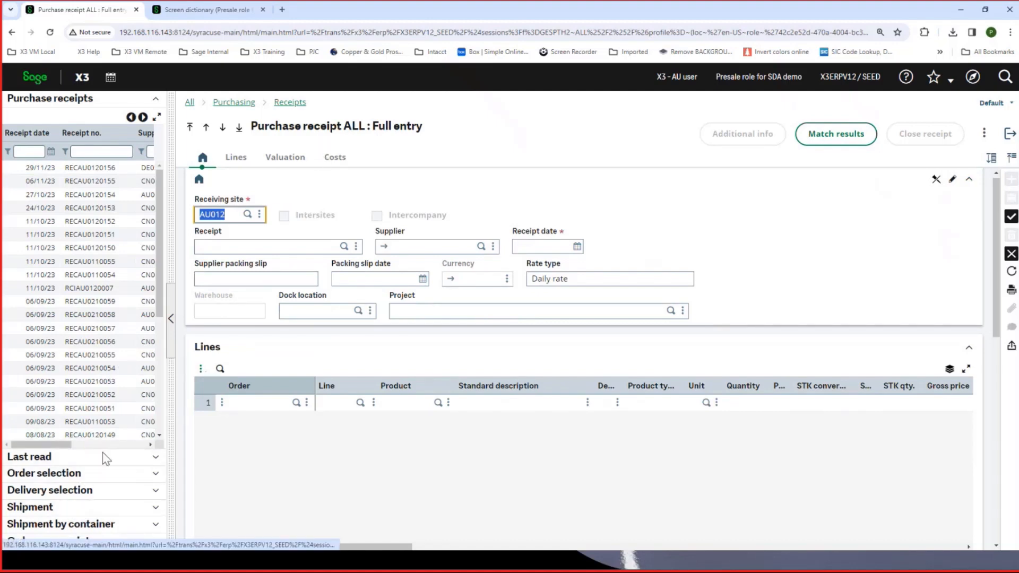
click(43, 508)
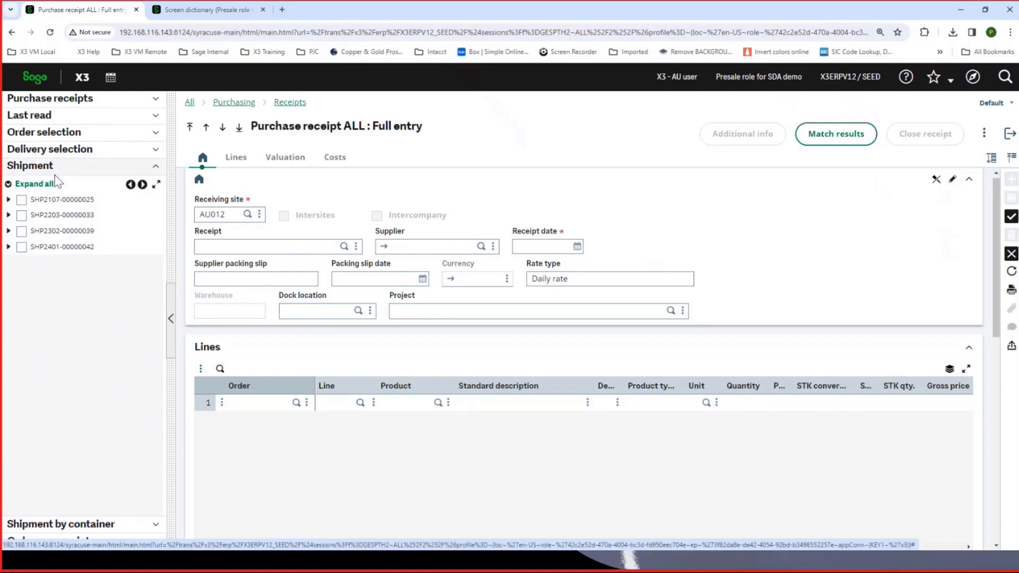
click(8, 247)
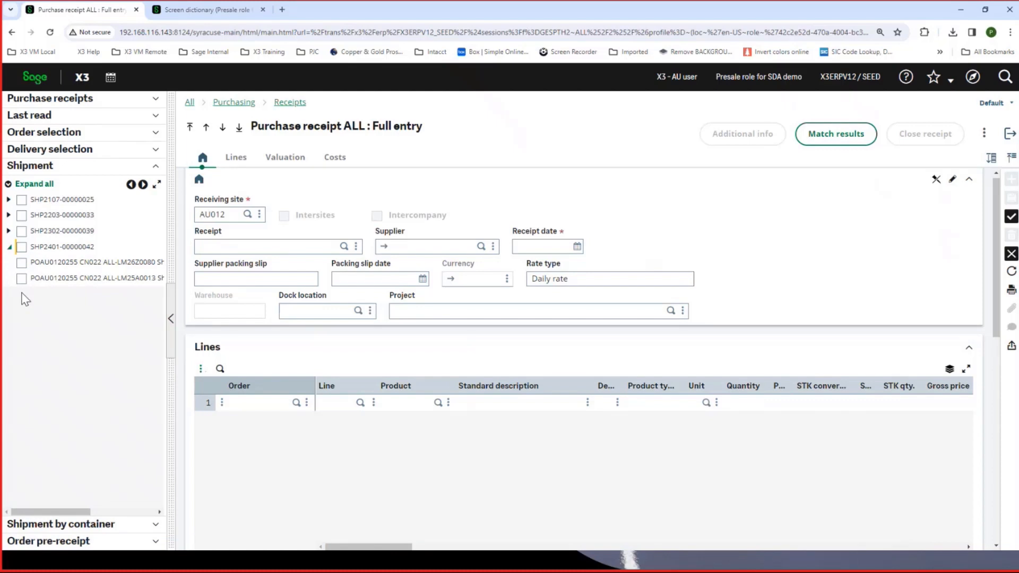
click(22, 247)
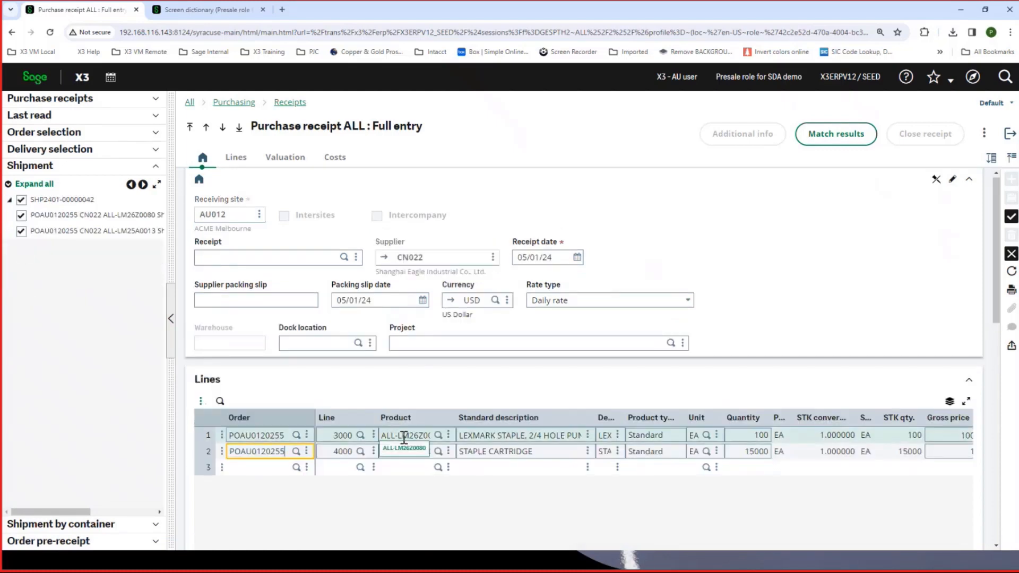
- Check the receipt quantity of the first line, discard the unsaved purchase receipt and return to the Sage X3 Overview
click(746, 436)
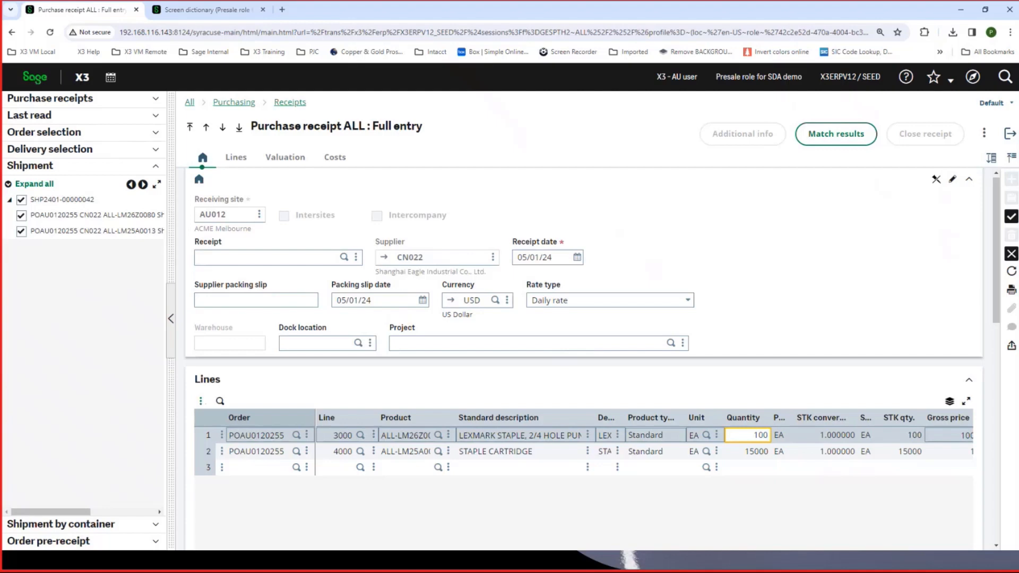
click(1011, 253)
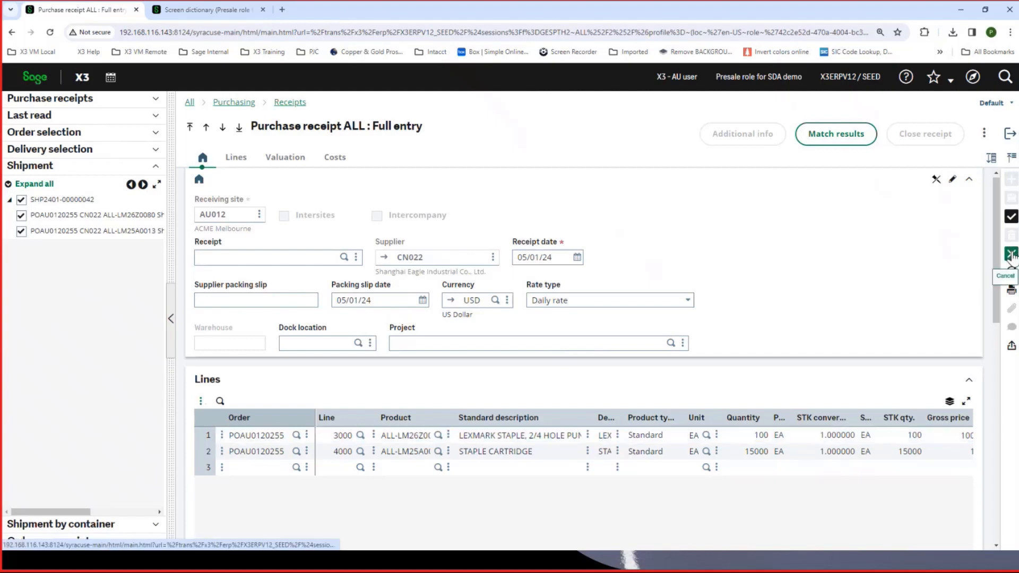
click(1011, 137)
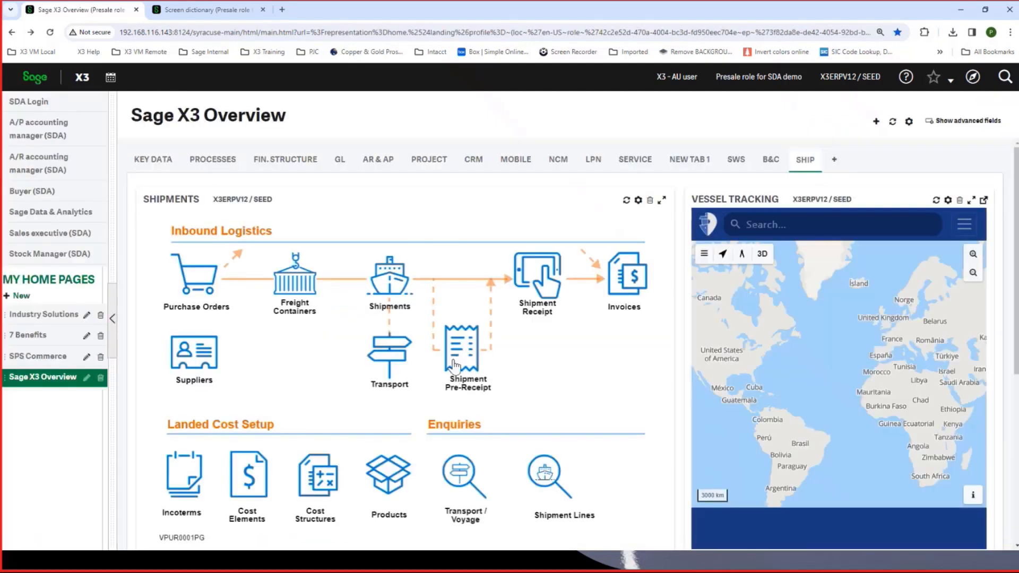
- Open the Shipment pre-receipt function and run Pre-receipt on the last-listed shipment
click(459, 356)
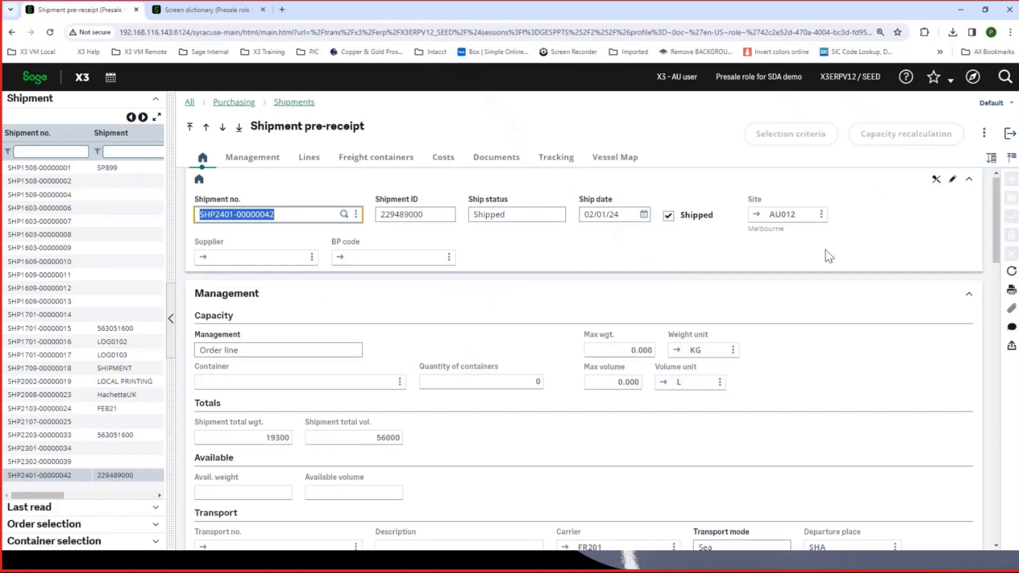
click(984, 139)
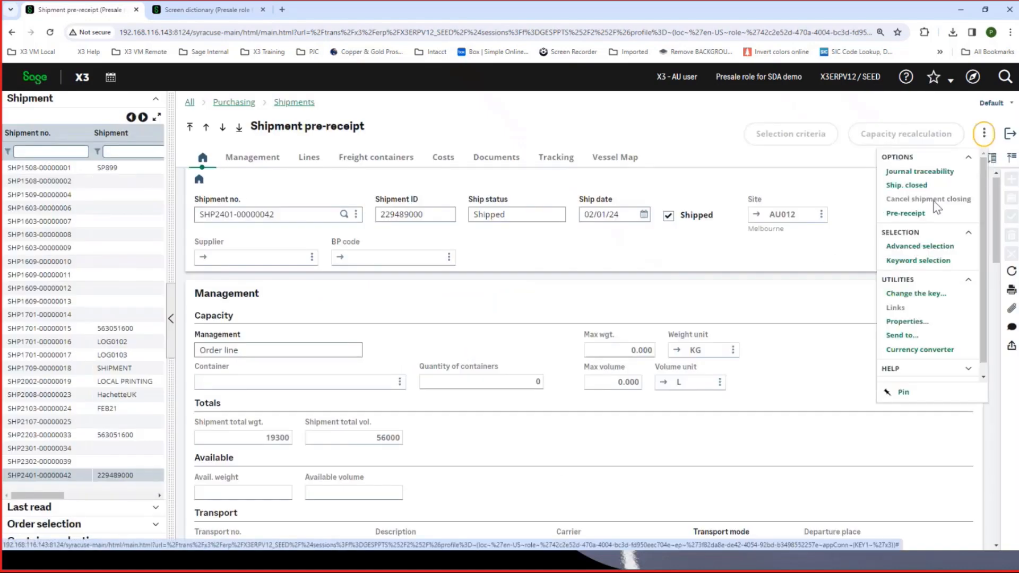
click(915, 215)
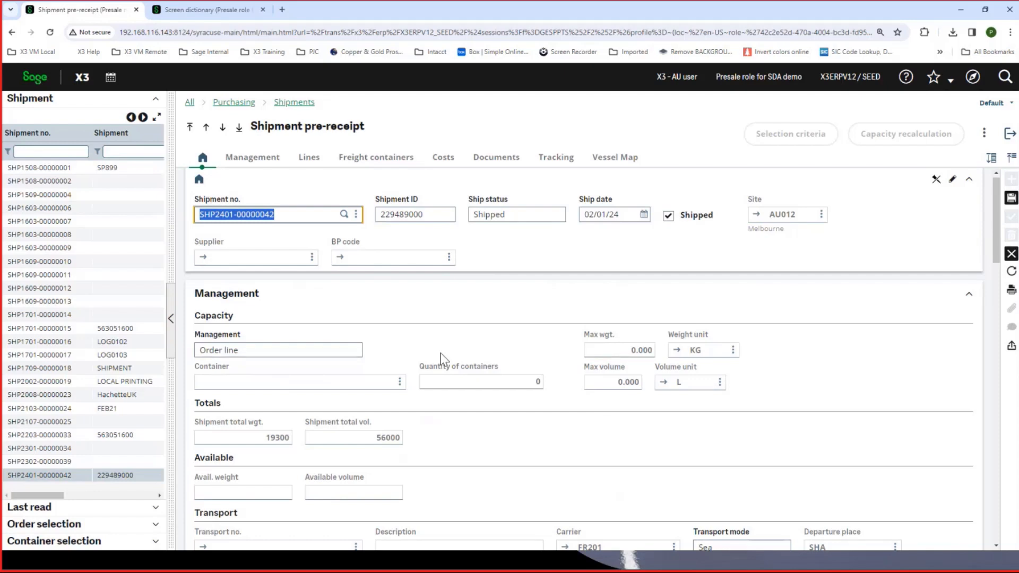
- Check the pre-received quantities and expected receipt date in the shipment lines, cancel the pre-receipt and return to the Sage X3 Overview
click(308, 157)
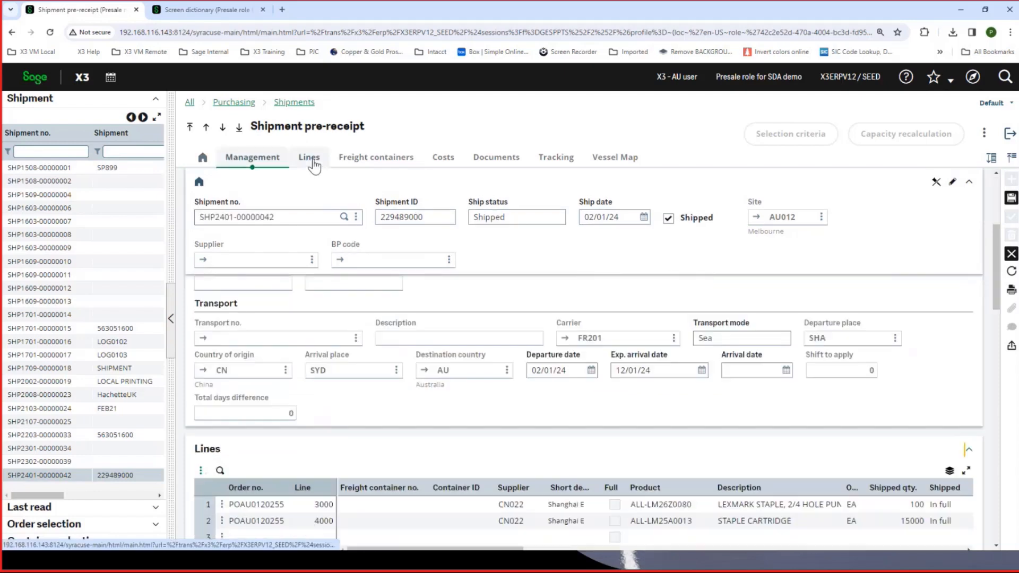
drag(397, 391, 514, 396)
click(658, 356)
click(659, 342)
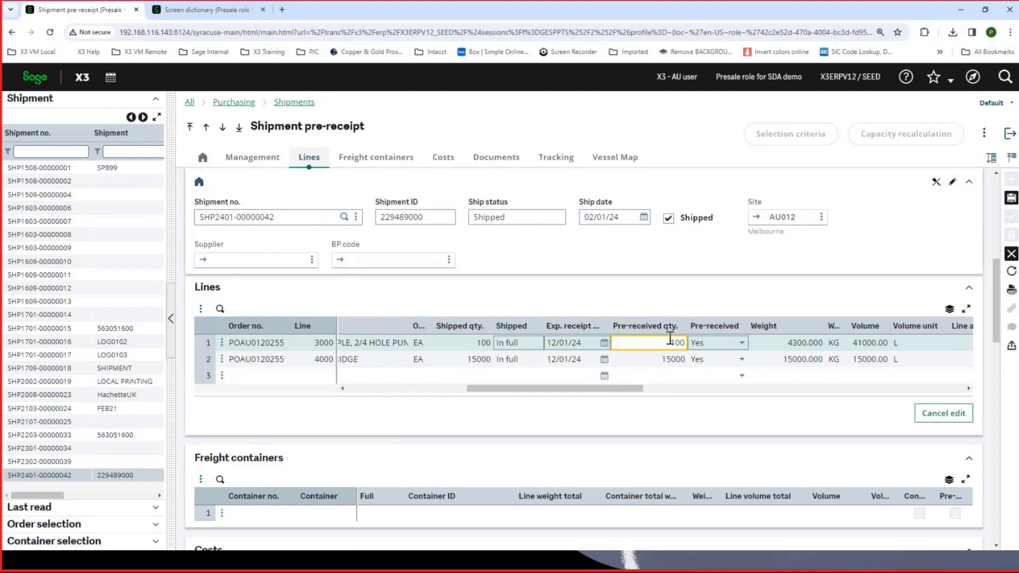
click(565, 341)
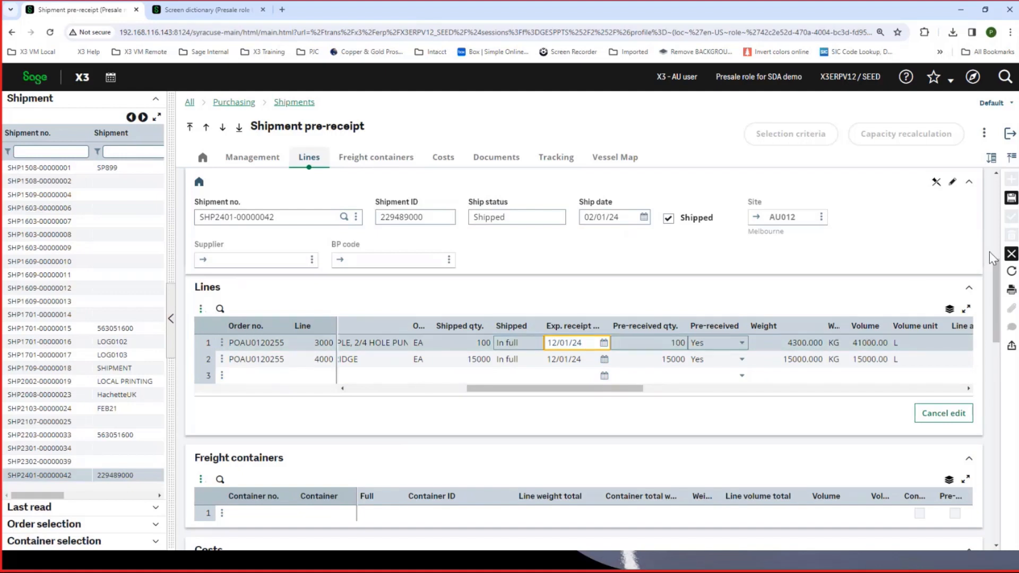
click(1012, 253)
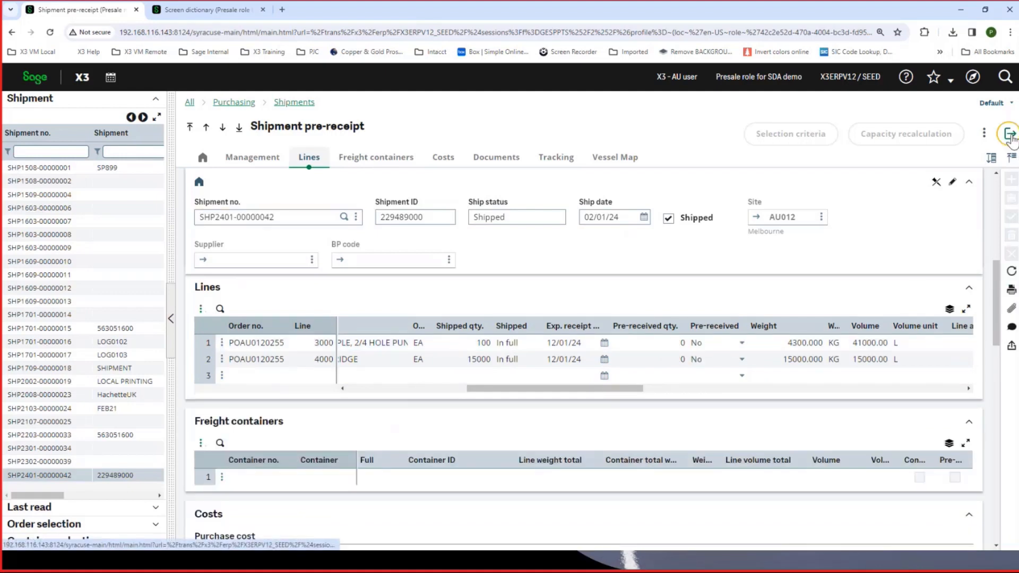
click(1009, 134)
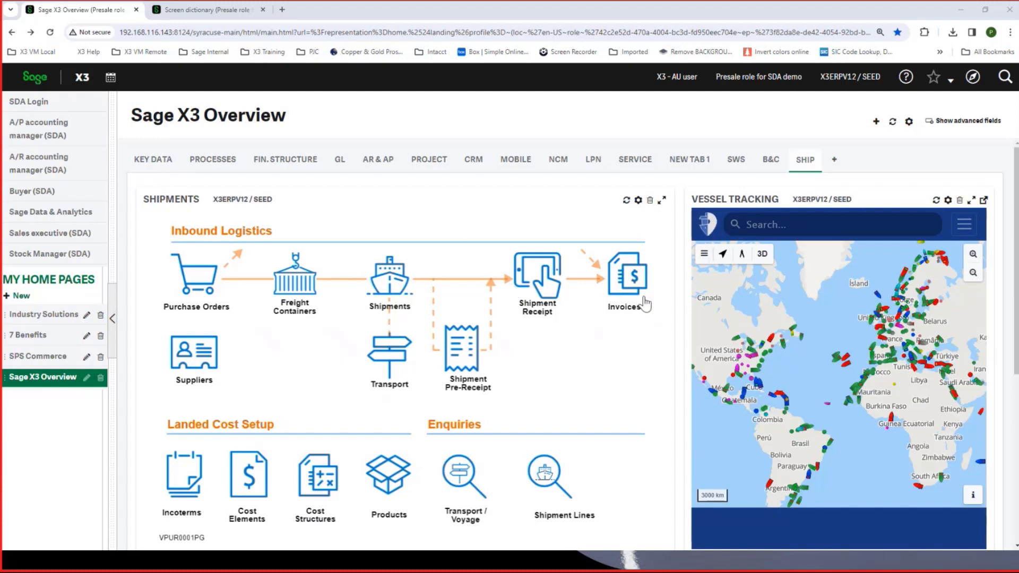
- Open the Purchase invoice function and start a new invoice of type AUINV for site AU012
click(626, 283)
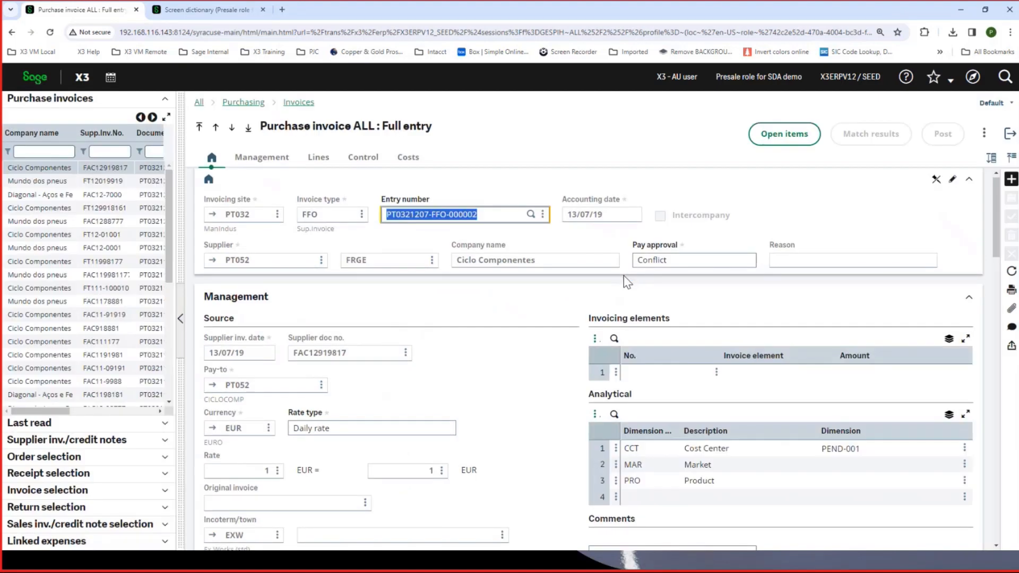
click(1011, 182)
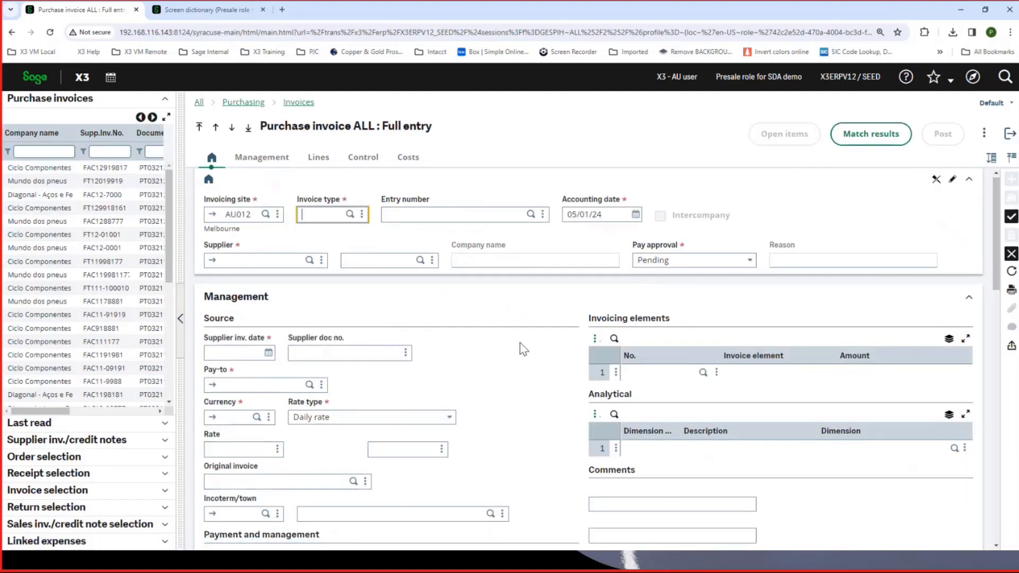
click(350, 215)
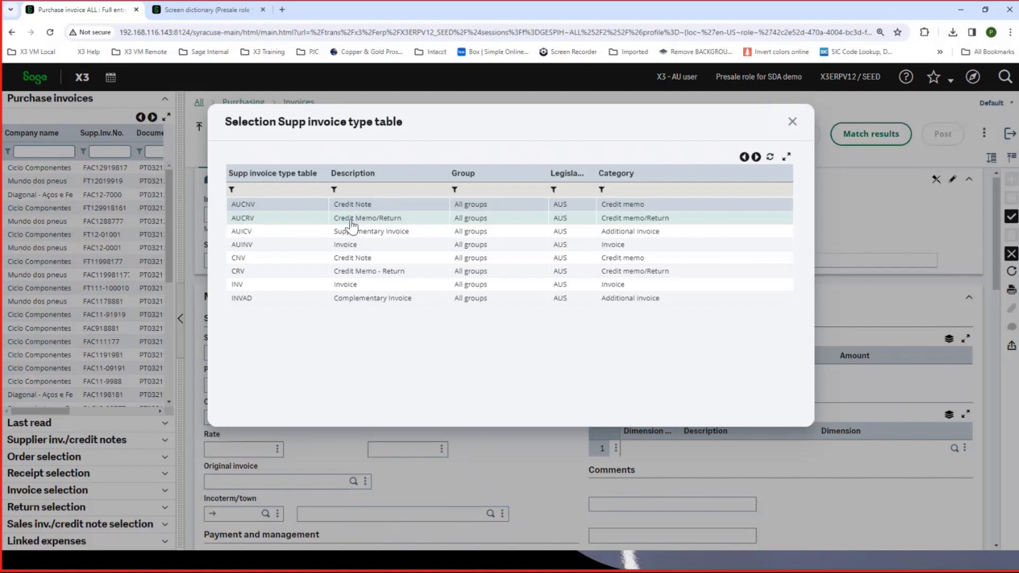
click(276, 251)
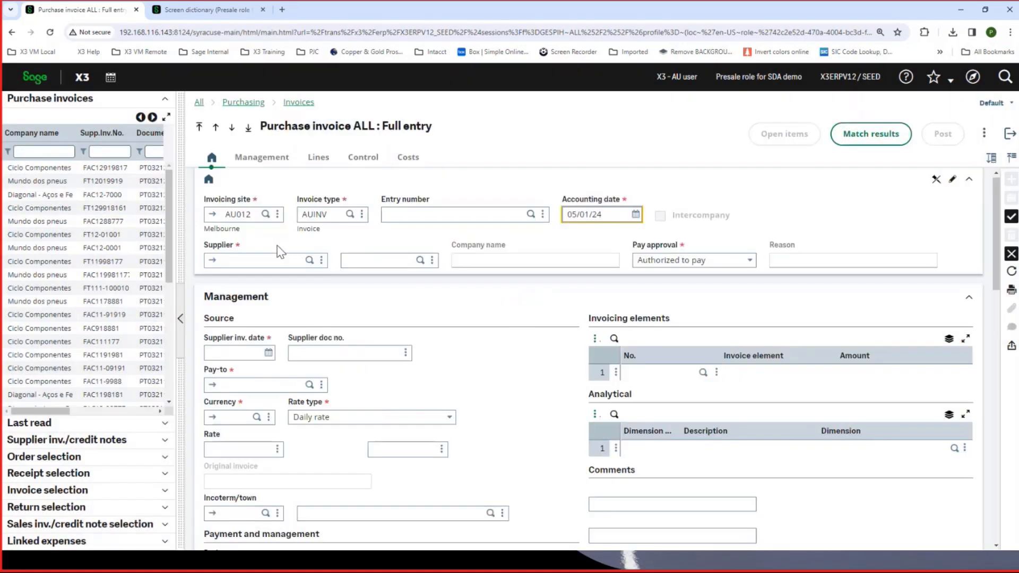
- Search for suppliers with "shanghai", choose Shanghai Eagle Industrial Co., Ltd. and enter 617617 as the supplier document number
click(256, 261)
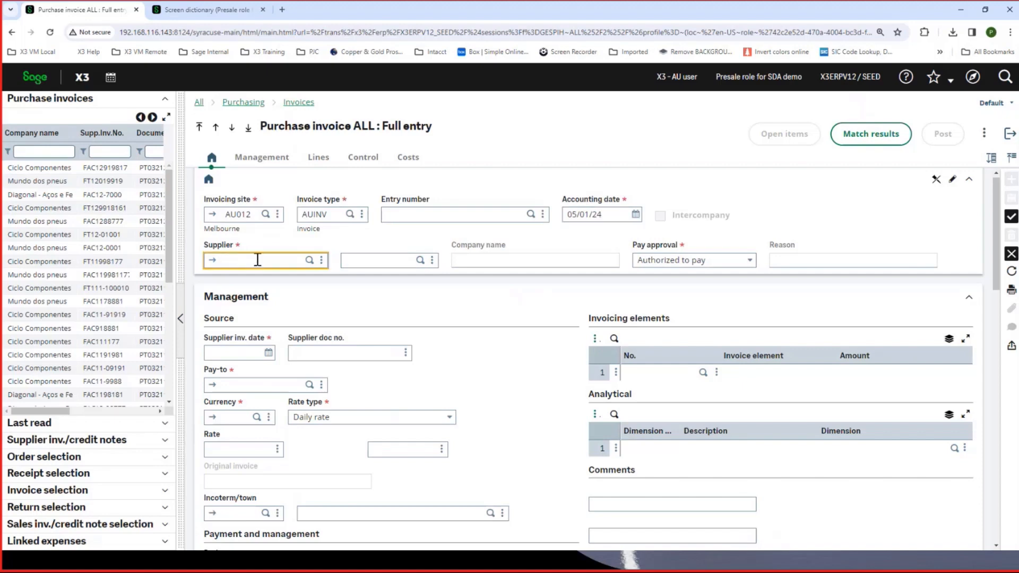
text(shn)
key(BackSpace)
text(anghai)
key(Tab)
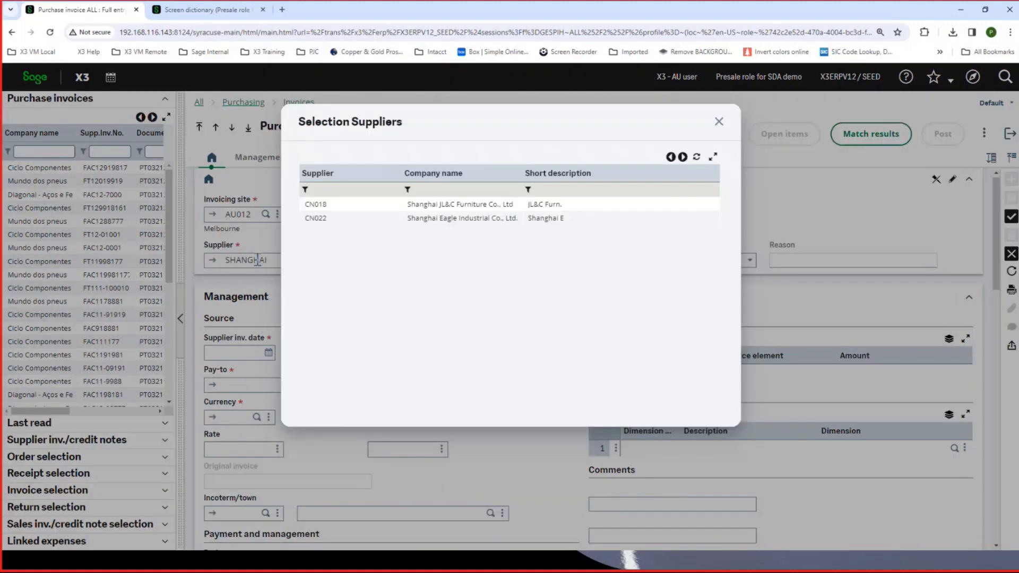
click(419, 220)
click(631, 224)
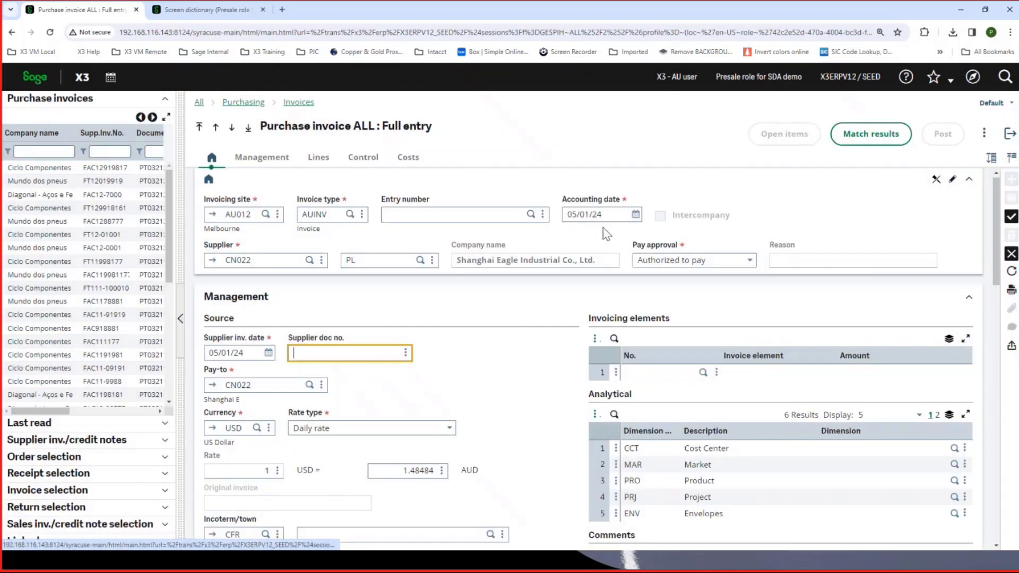
text(617617)
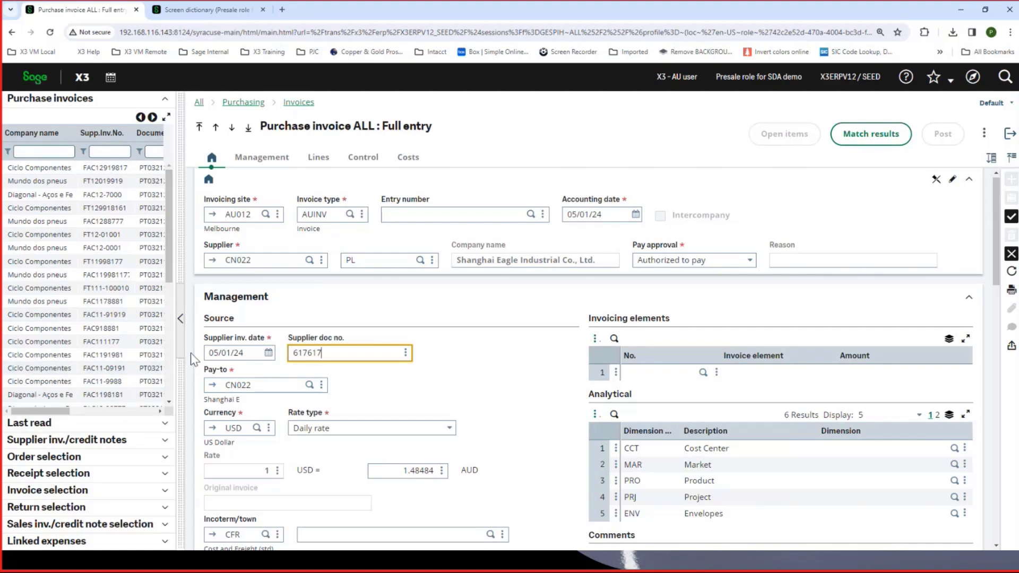
- Load all lines of the supplier's order dated 21/12/2023 into the invoice, check the line amounts and discard the unsaved invoice
scroll(190, 352, down, 1)
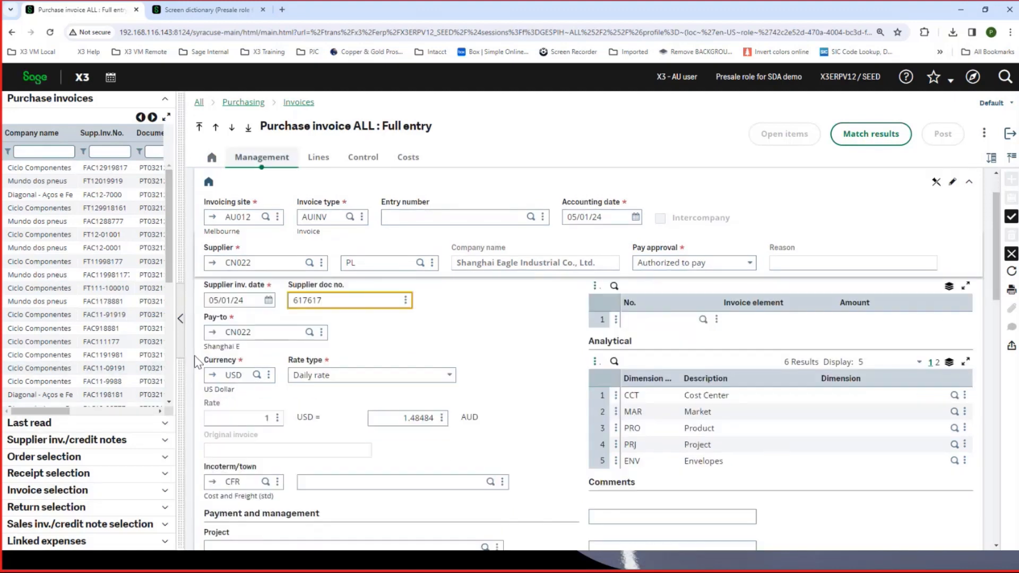
scroll(291, 360, down, 1)
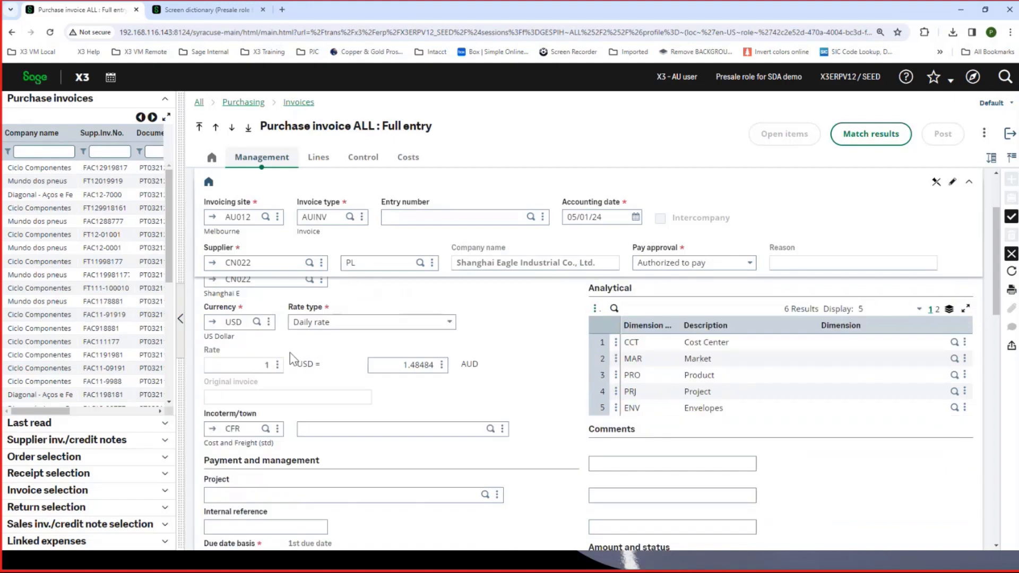
click(53, 459)
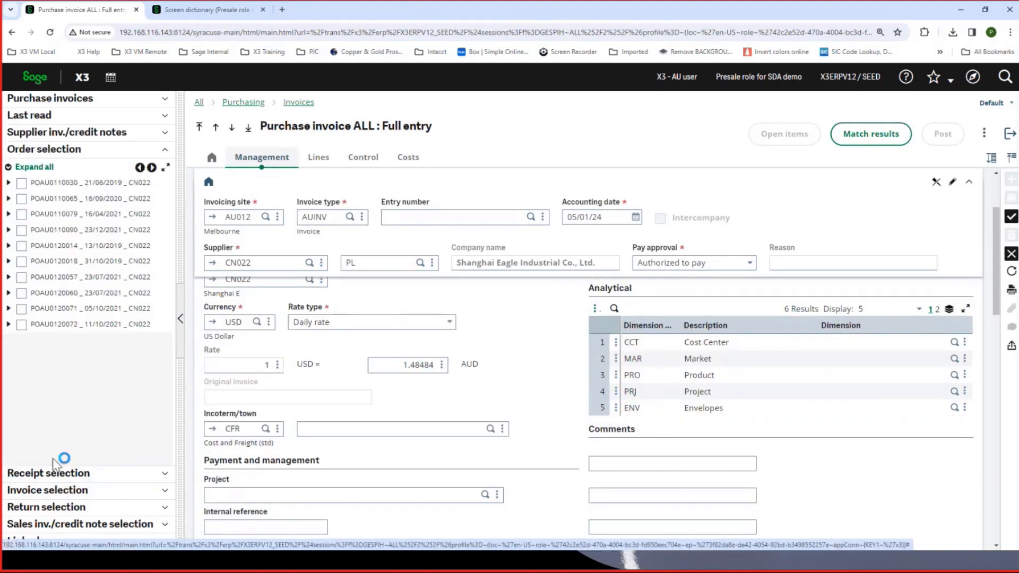
click(152, 168)
click(153, 168)
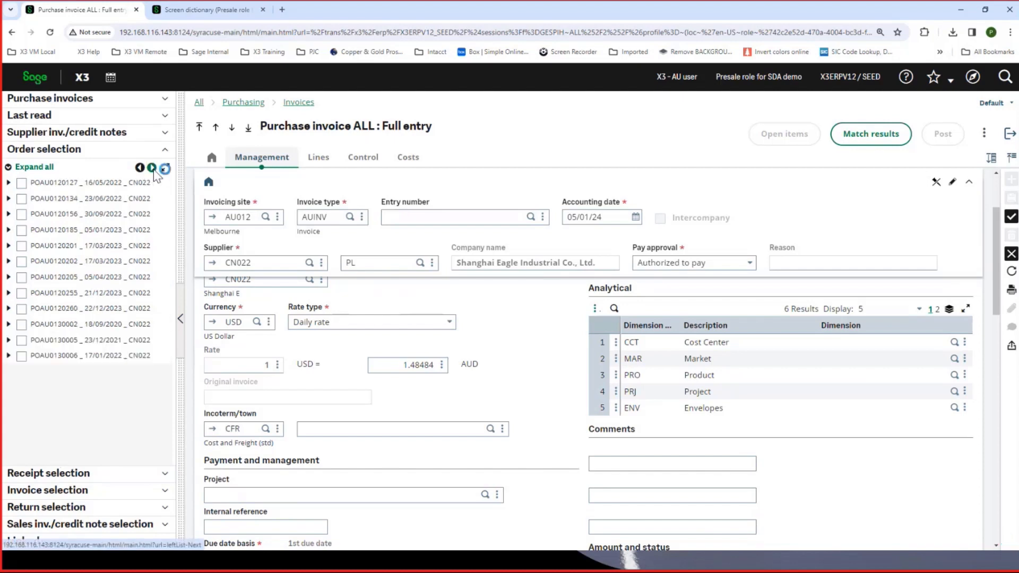
click(8, 293)
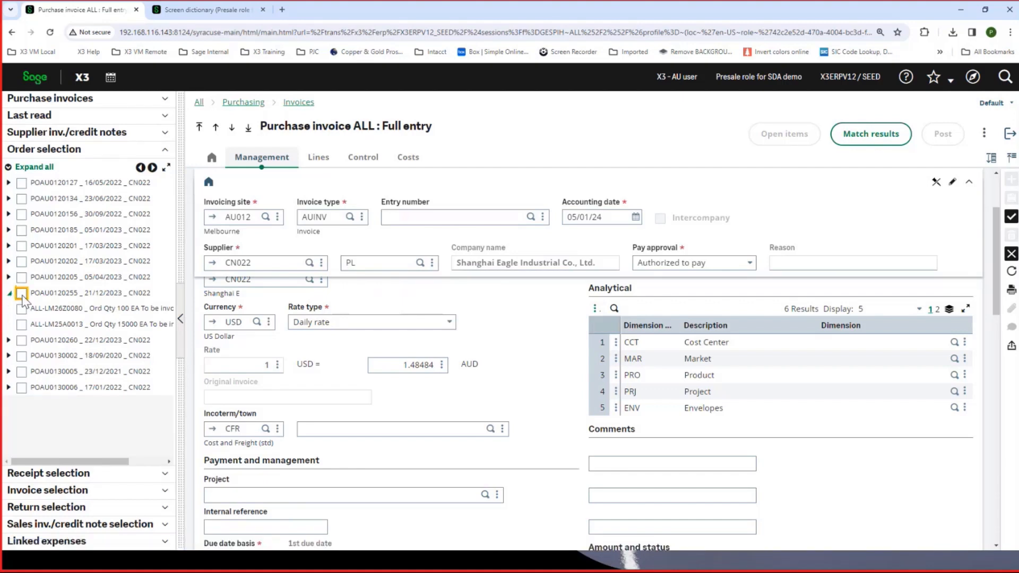
click(22, 295)
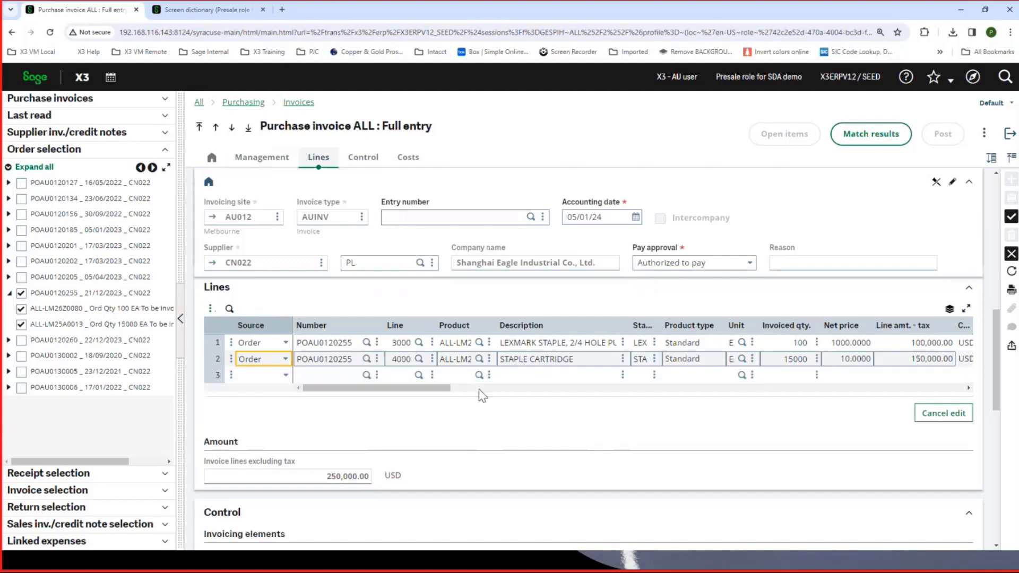
drag(444, 387, 462, 388)
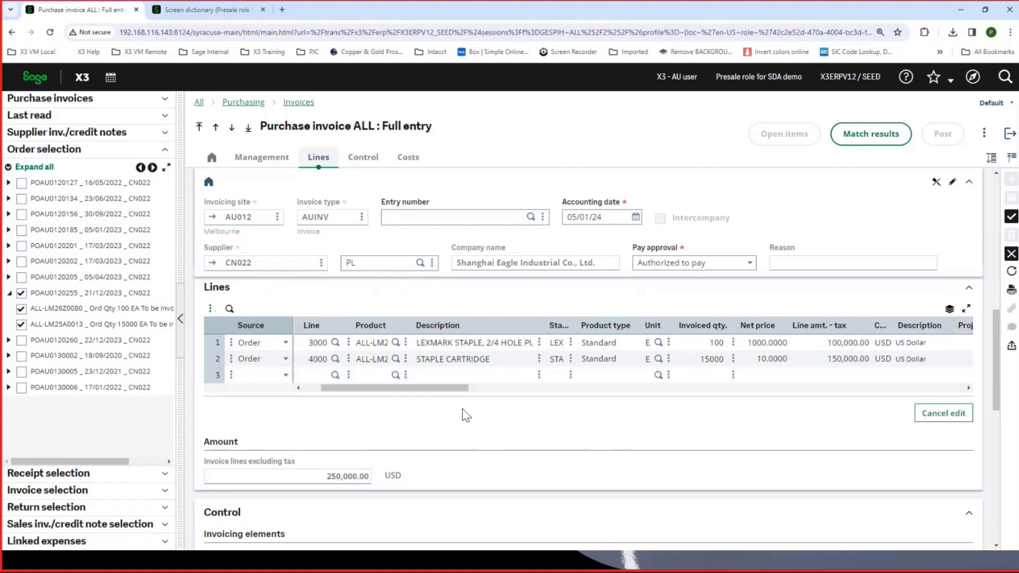
click(1006, 255)
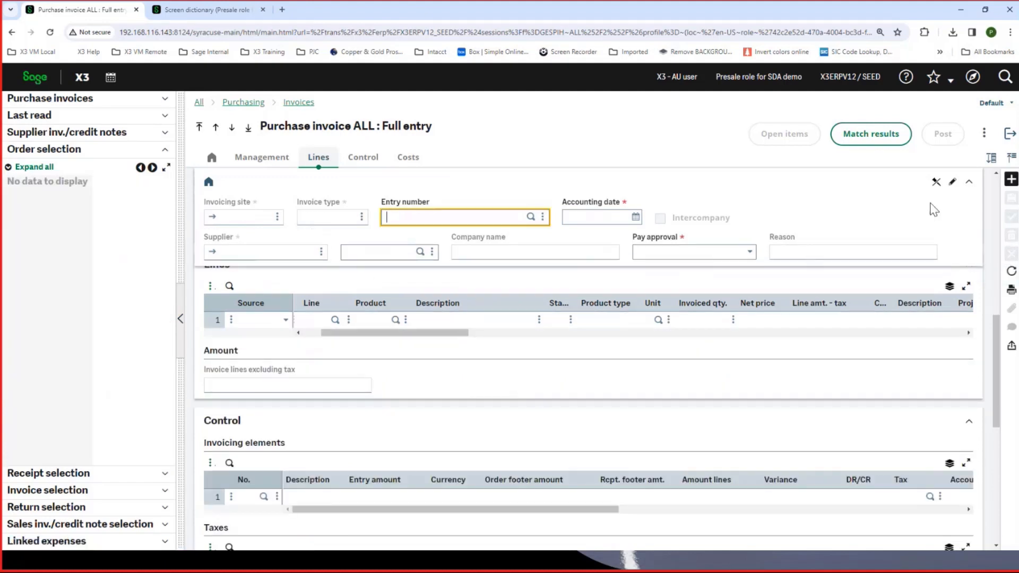
- Start a new supplementary purchase invoice of type AUICV for site AU012
click(1010, 181)
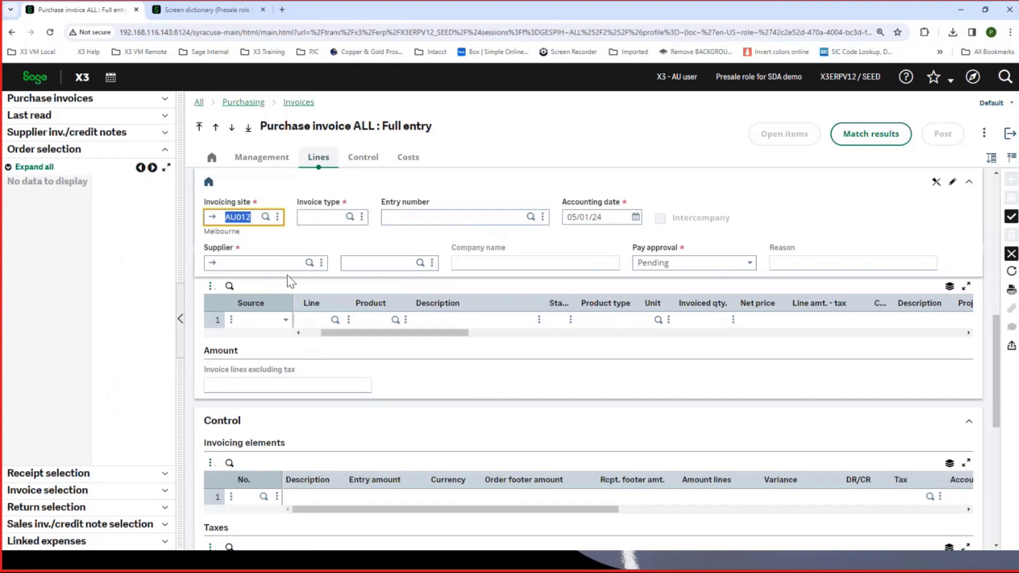
key(Tab)
click(350, 216)
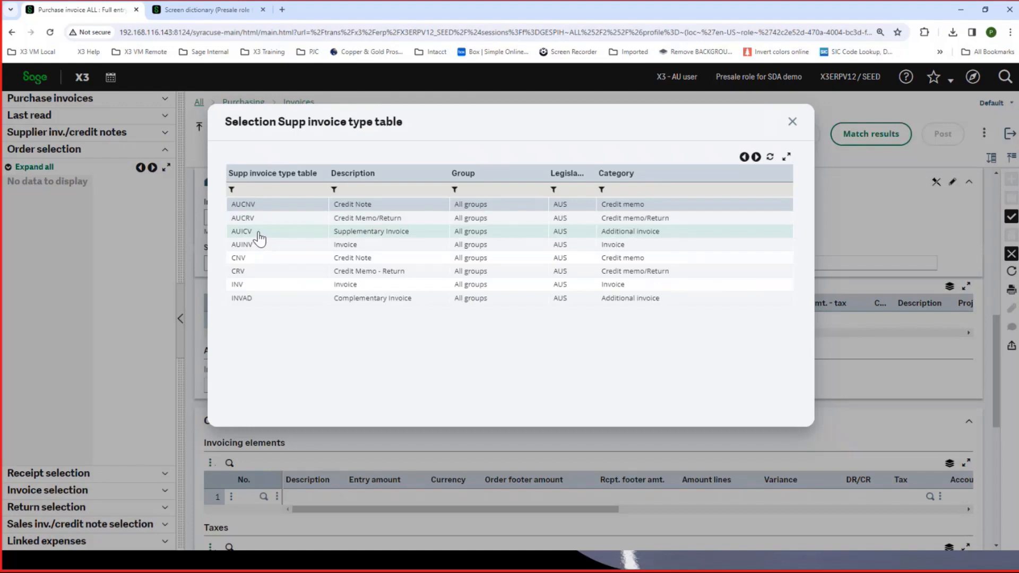
click(259, 234)
- Choose Think Global Logistics (TGL) as the supplier by searching "logist" and enter 707661 as the supplier document number
click(240, 264)
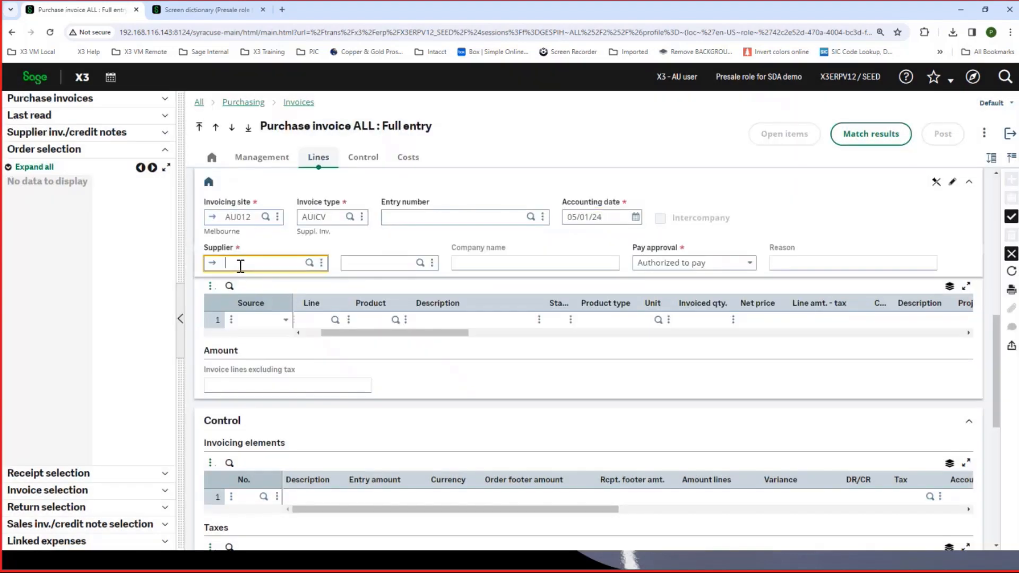
text(l Logi)
text(st)
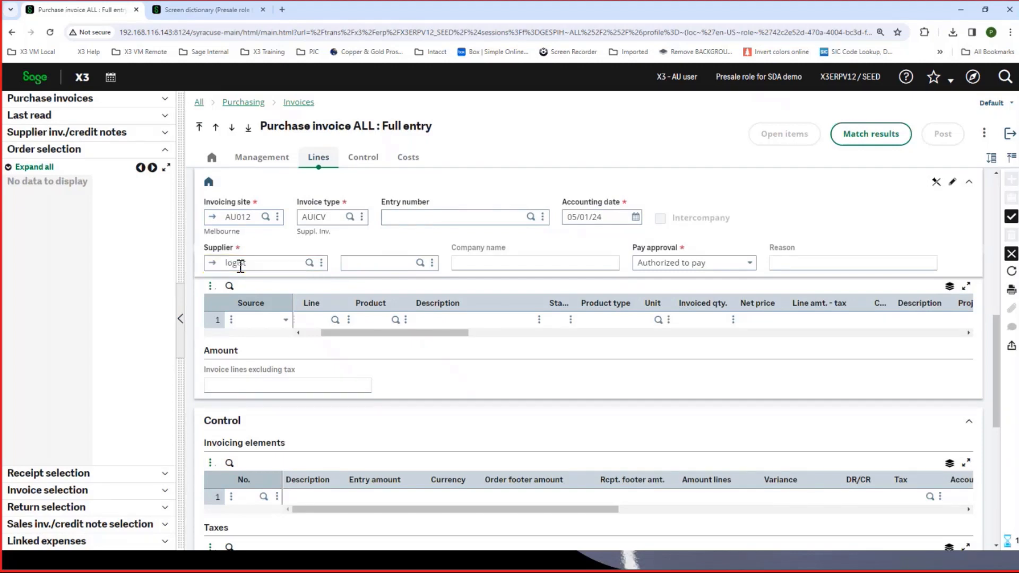
key(Tab)
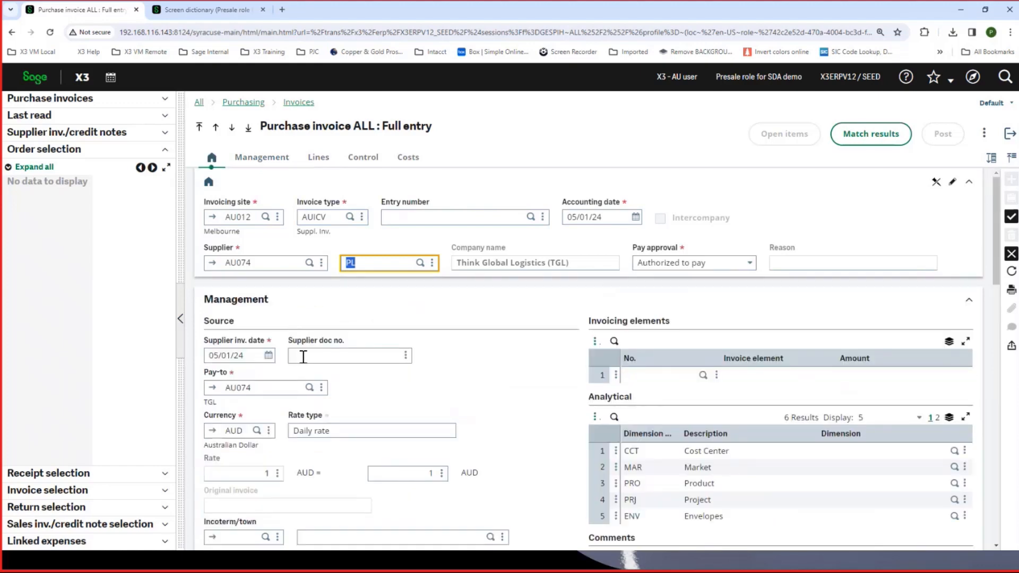
click(303, 357)
text(707661)
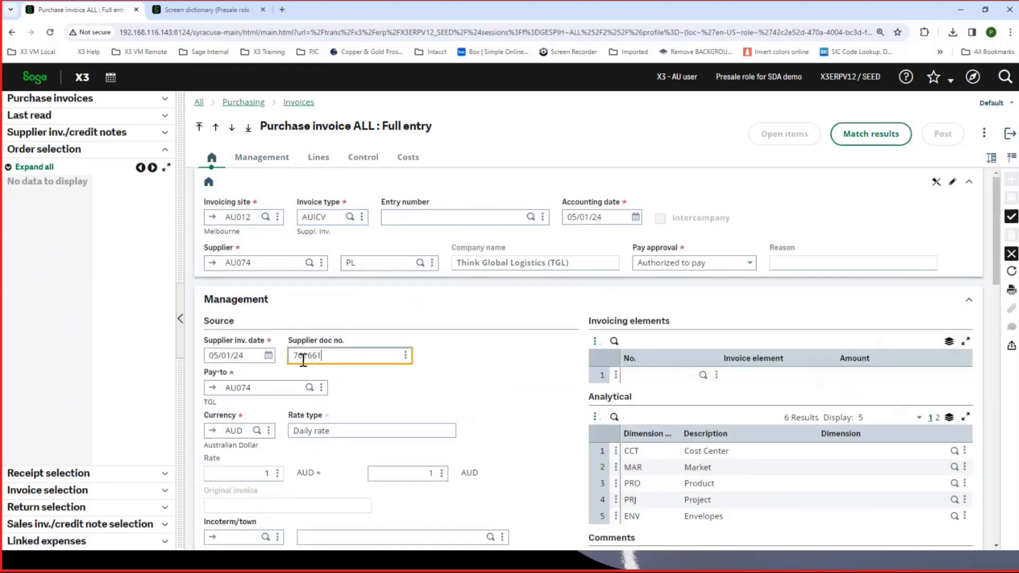
- Start pre-loading the invoice lines from shipments, filter the shipment numbers by 42 and check the listed quantities
click(319, 160)
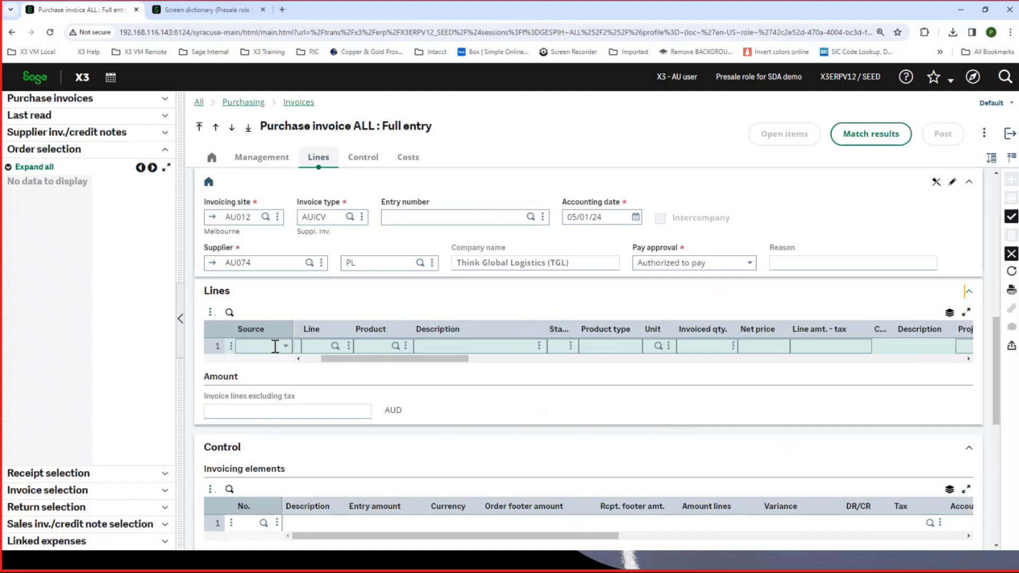
click(230, 346)
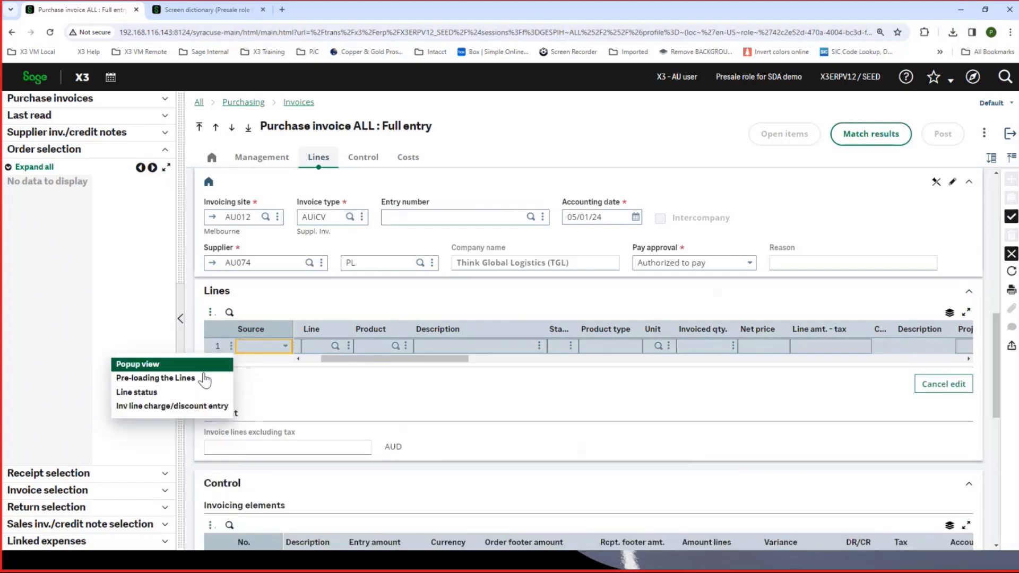
click(191, 379)
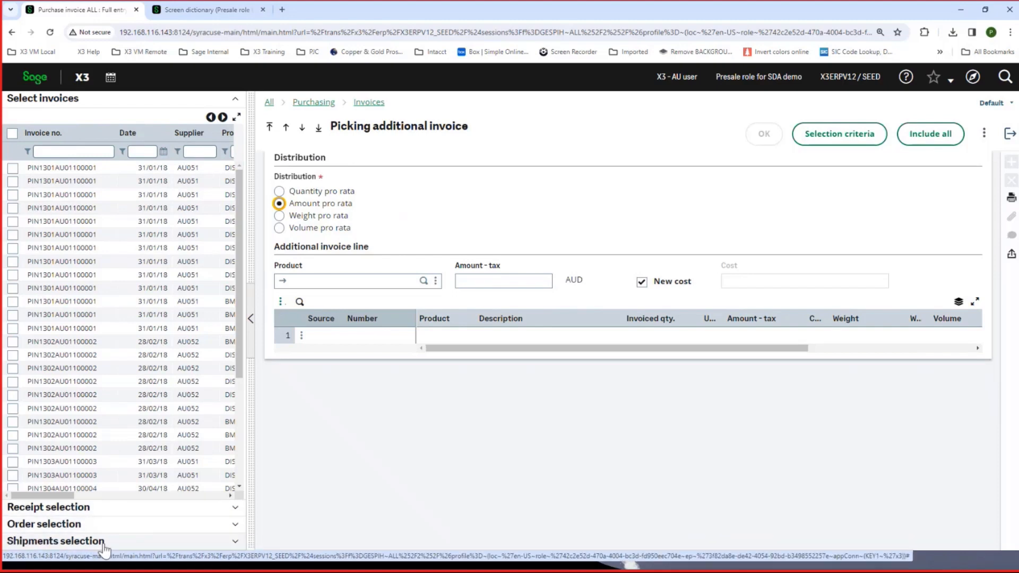
click(101, 544)
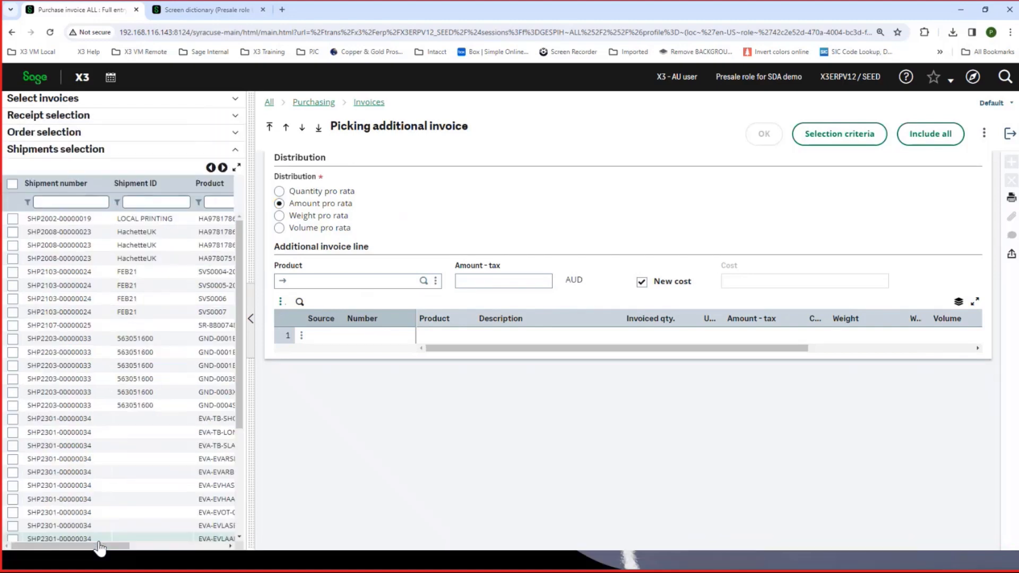
click(63, 203)
text(42)
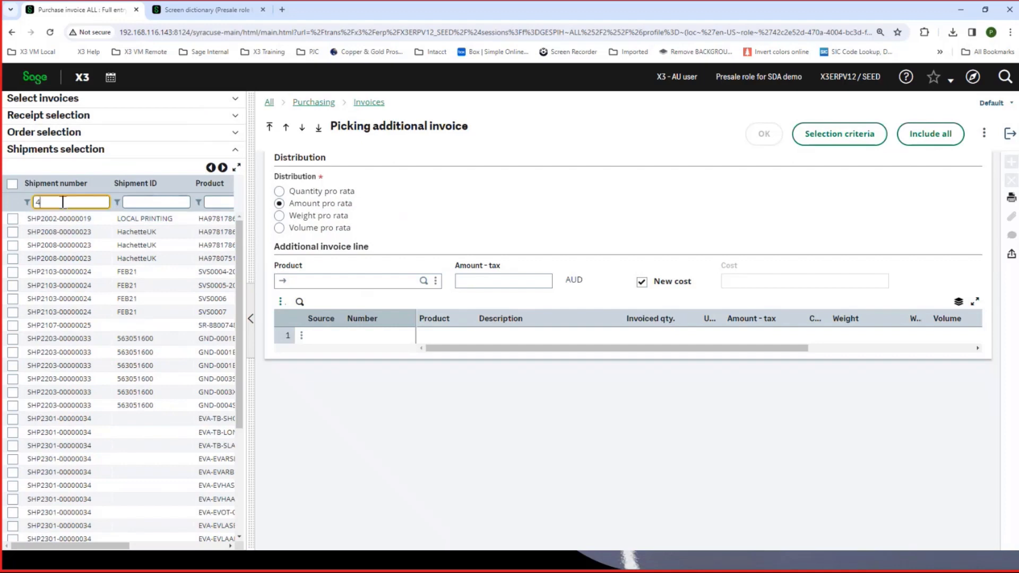
key(Tab)
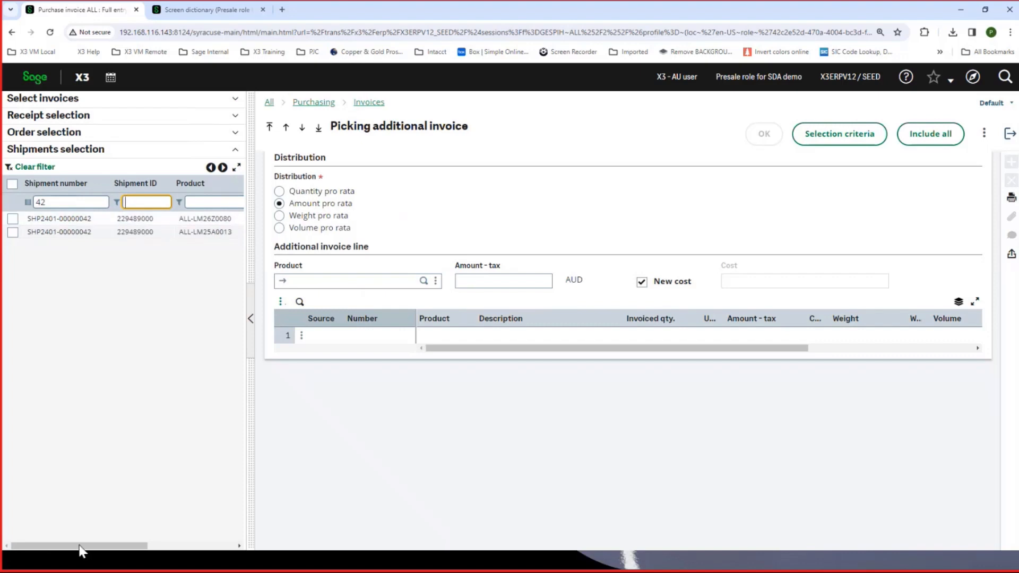
drag(80, 547, 178, 547)
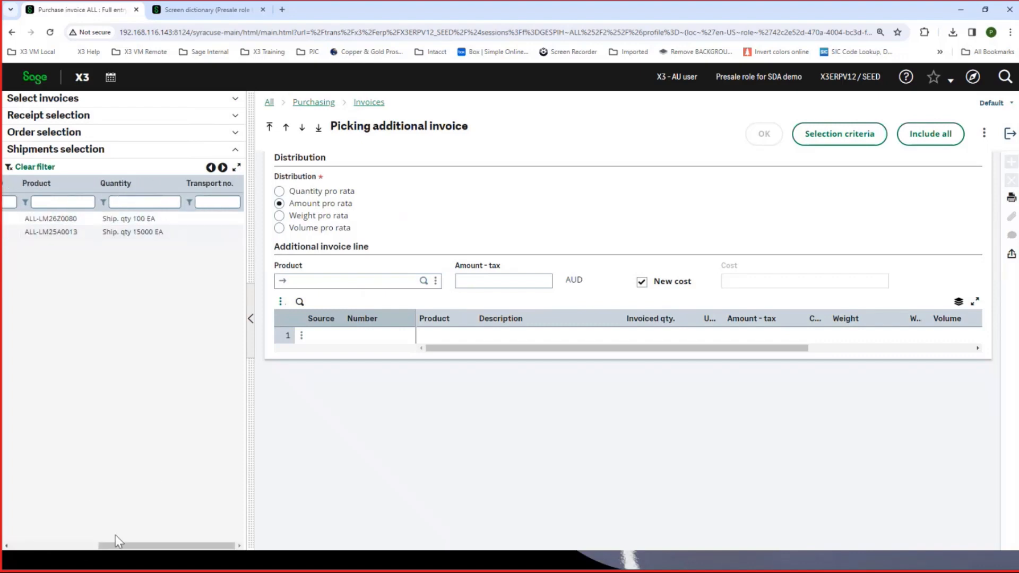
drag(130, 548, 33, 548)
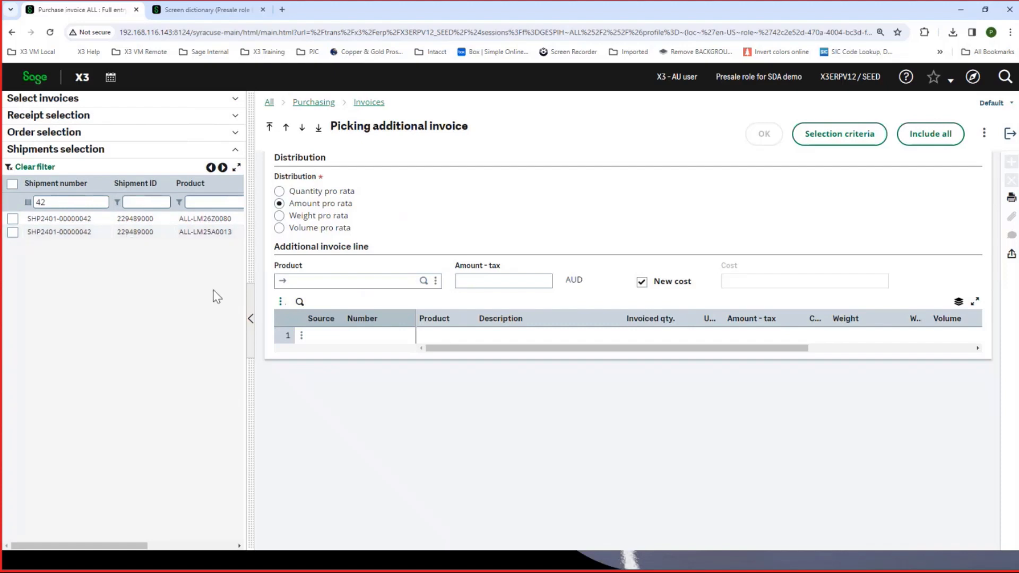
- Set the additional invoice line's amount excluding tax to 3200 AUD and turn off New cost
click(492, 282)
text(3200)
key(Tab)
click(641, 282)
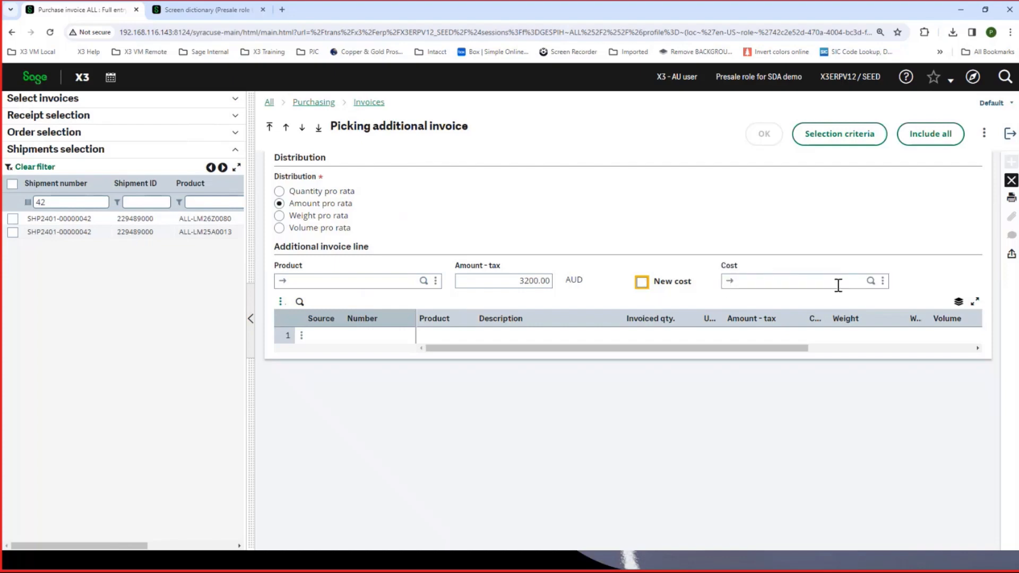
- Assign cost COST601 (FCL Sea Freight), include both filtered shipment lines and confirm the picking into the invoice
click(871, 283)
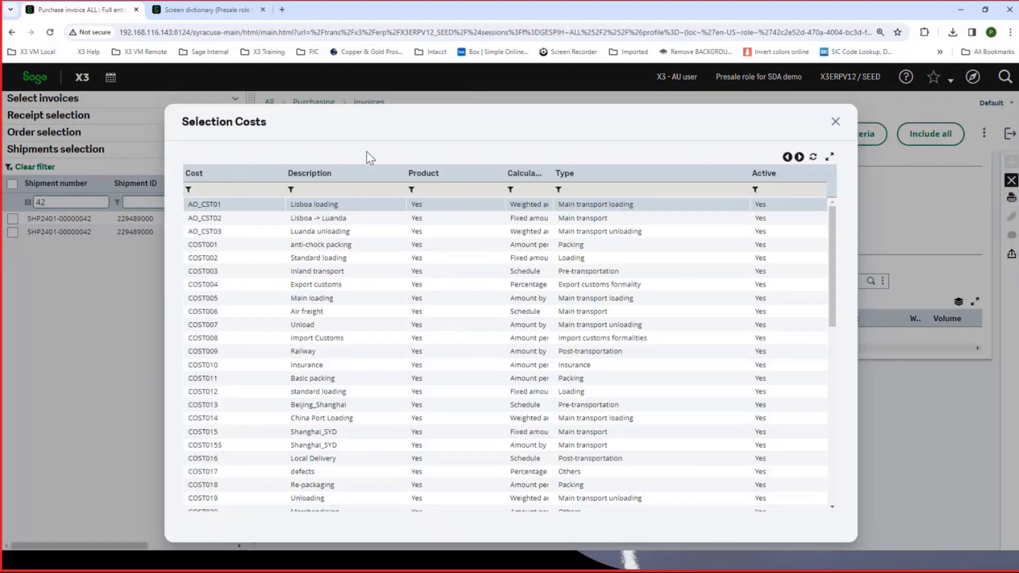
click(322, 188)
text(fcl)
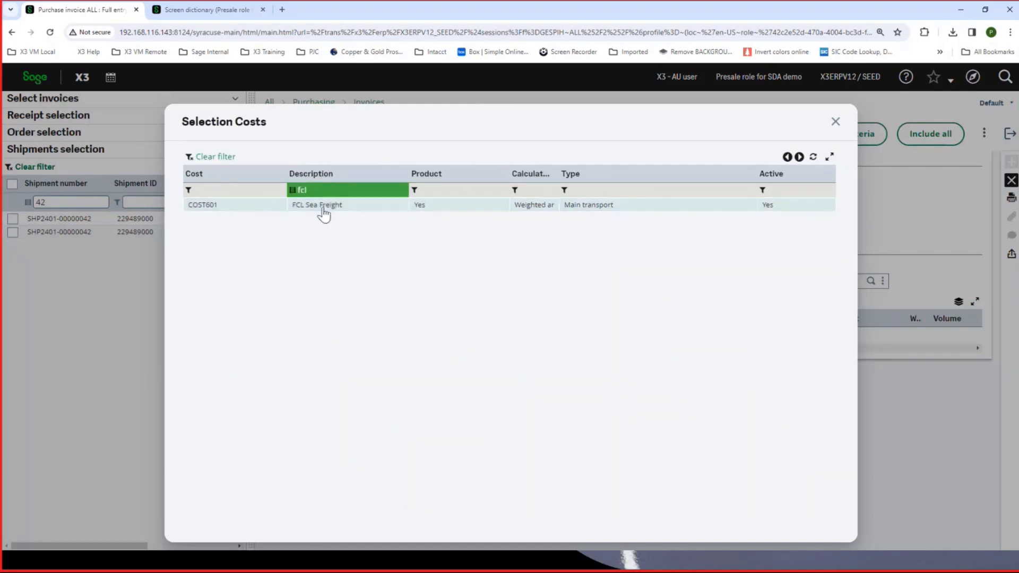
click(323, 218)
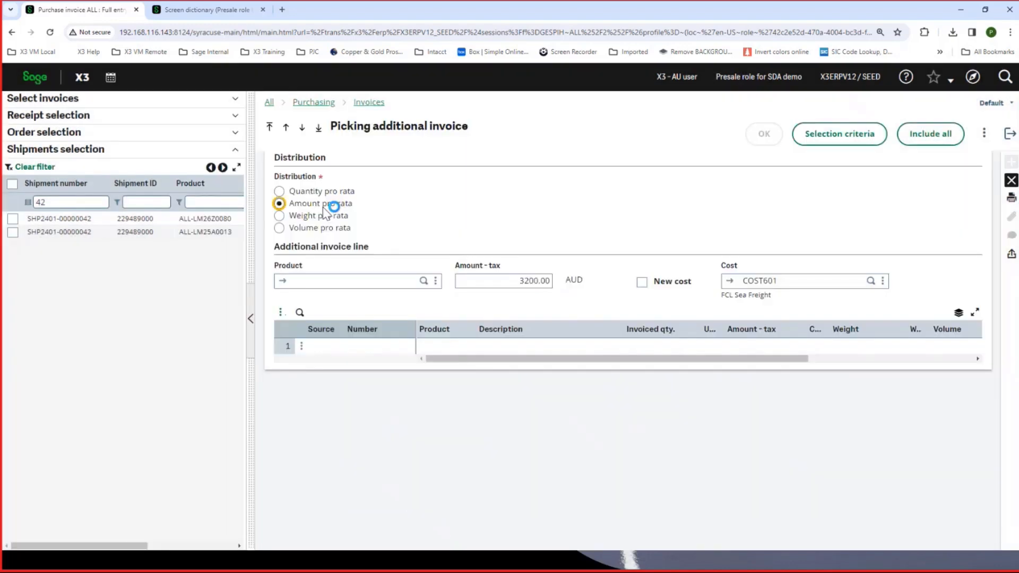
click(11, 185)
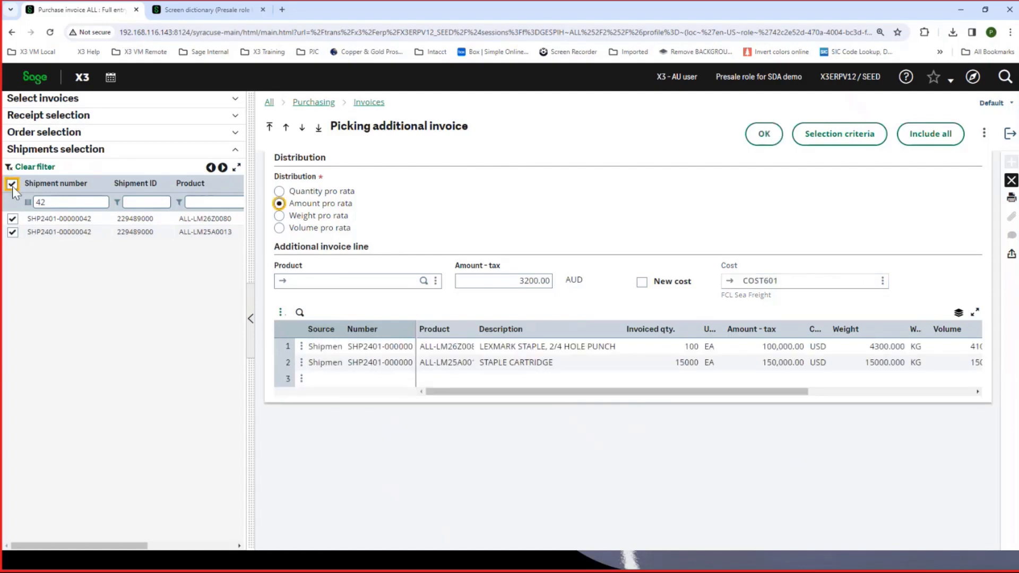
click(768, 148)
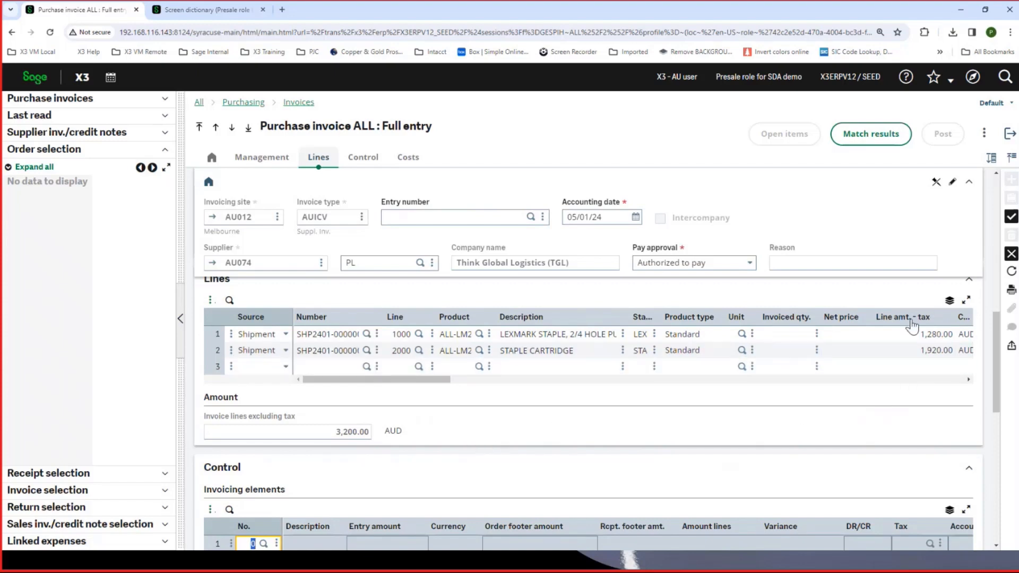
- Delete both shipment lines, LEXMARK STAPLE and STAPLE CARTRIDGE, from the purchase invoice
click(231, 335)
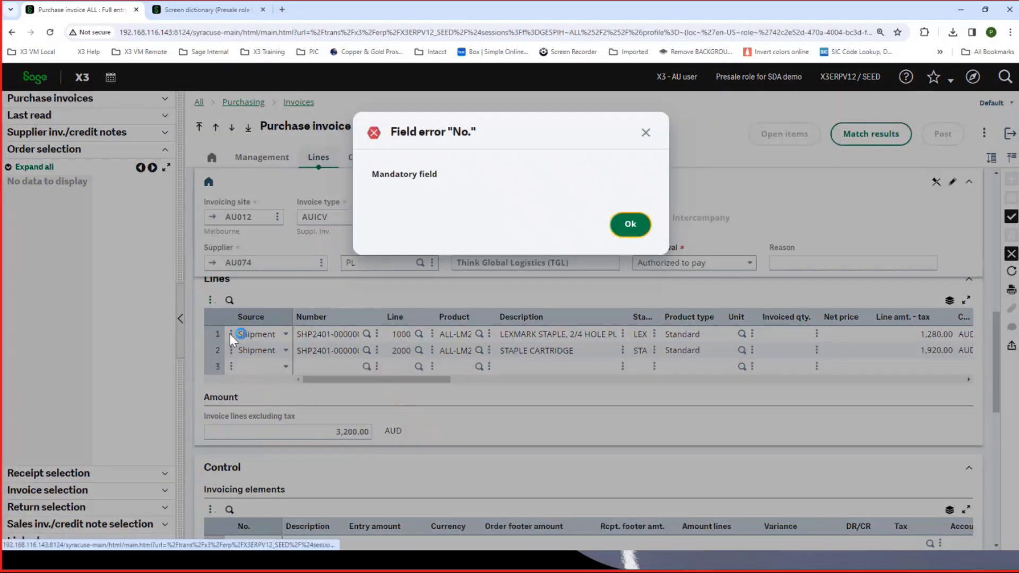
click(629, 222)
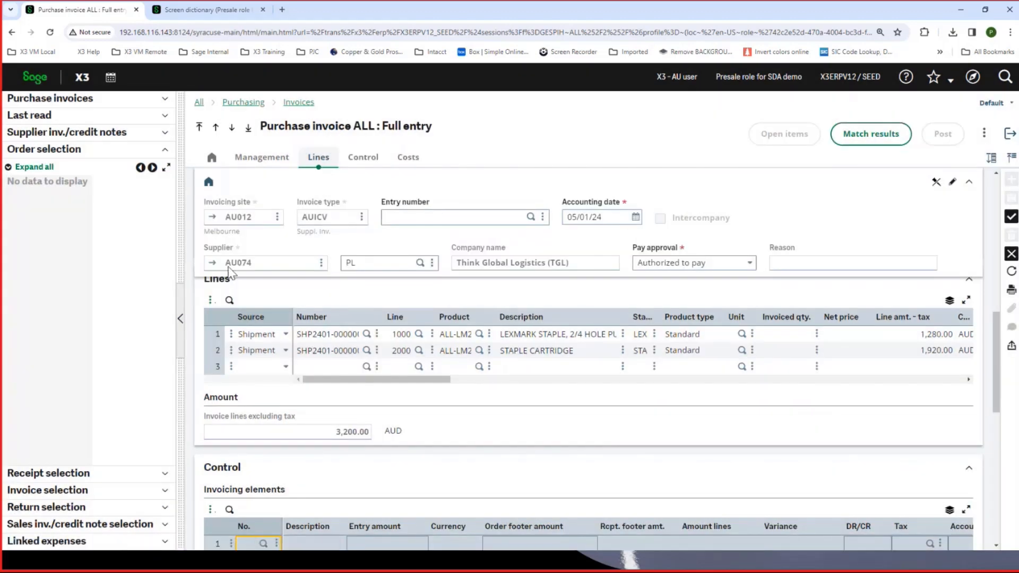
click(232, 335)
click(231, 336)
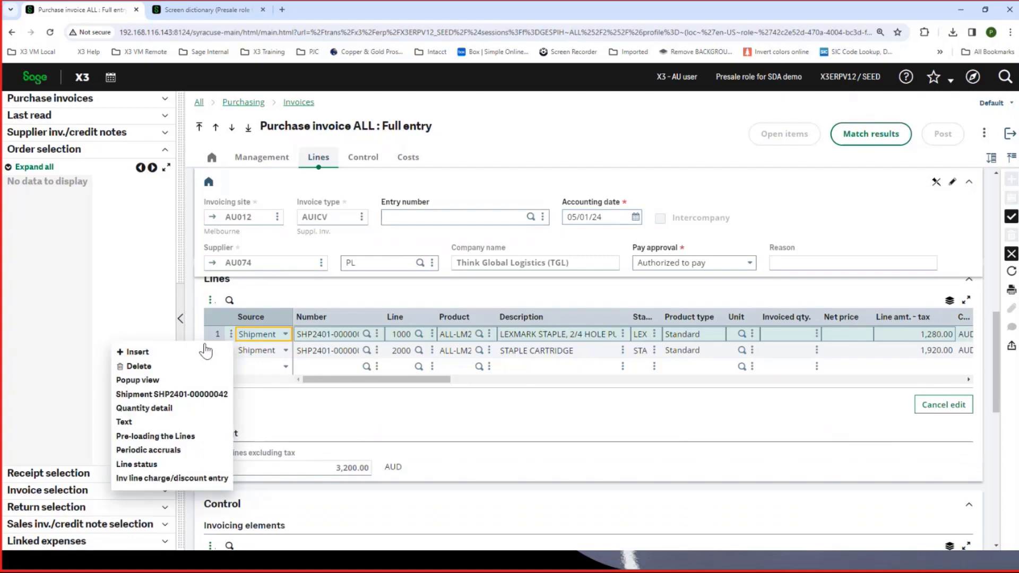
click(160, 366)
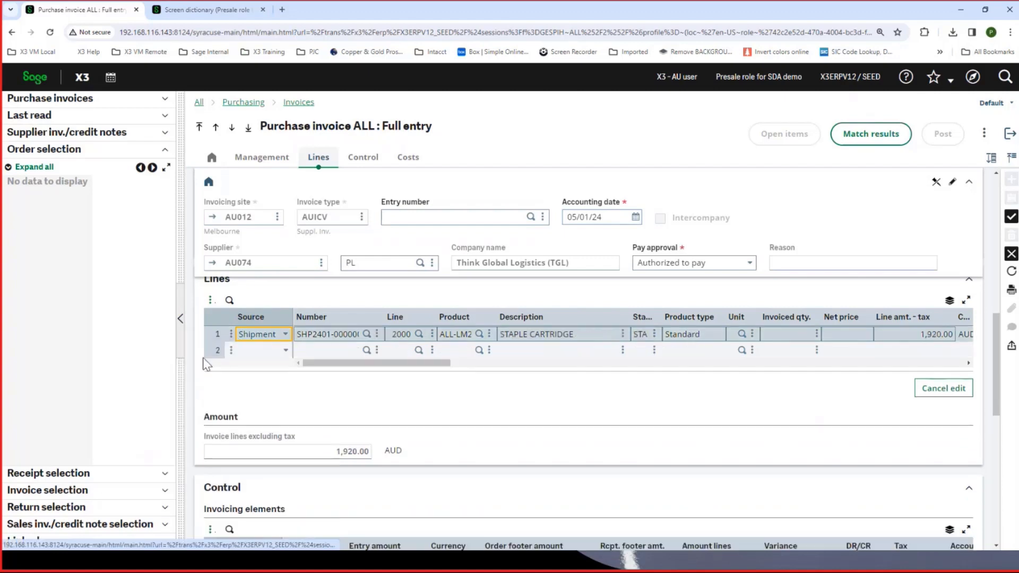
click(231, 334)
click(159, 366)
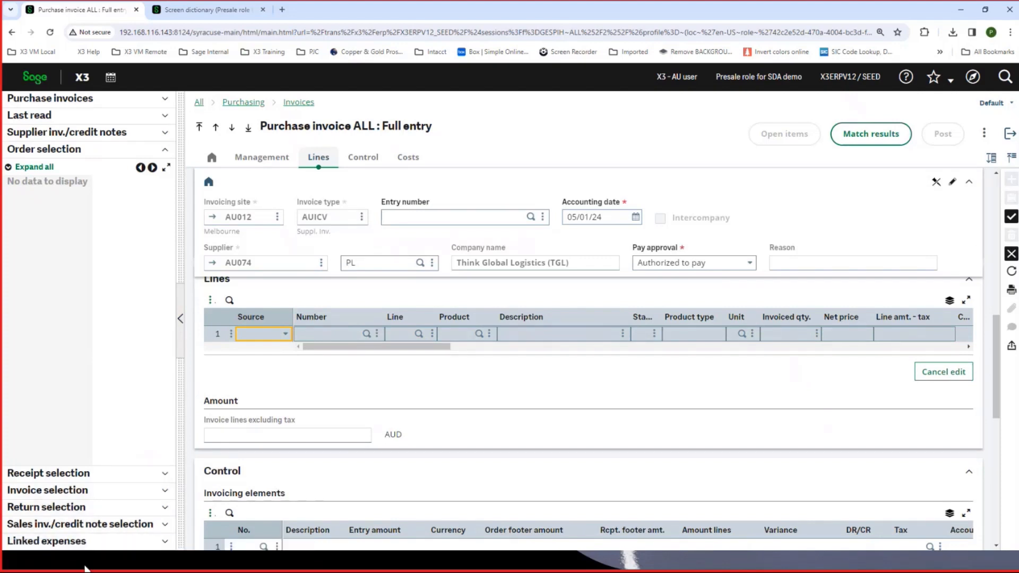
- Start picking an additional invoice again for the emptied invoice lines and filter the shipments by shipment number 42
click(232, 335)
click(197, 366)
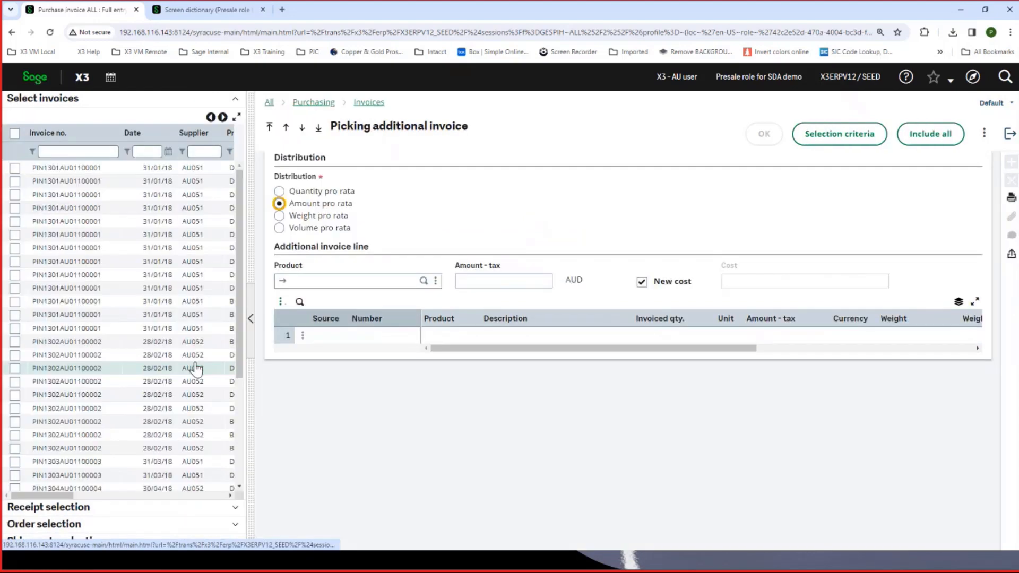
click(52, 152)
text(42)
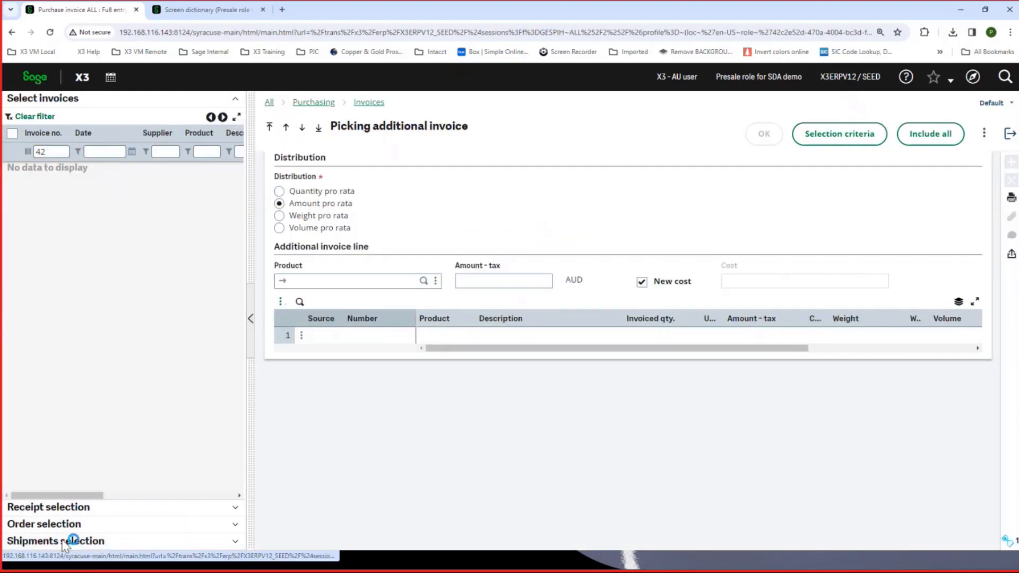
click(61, 541)
click(51, 203)
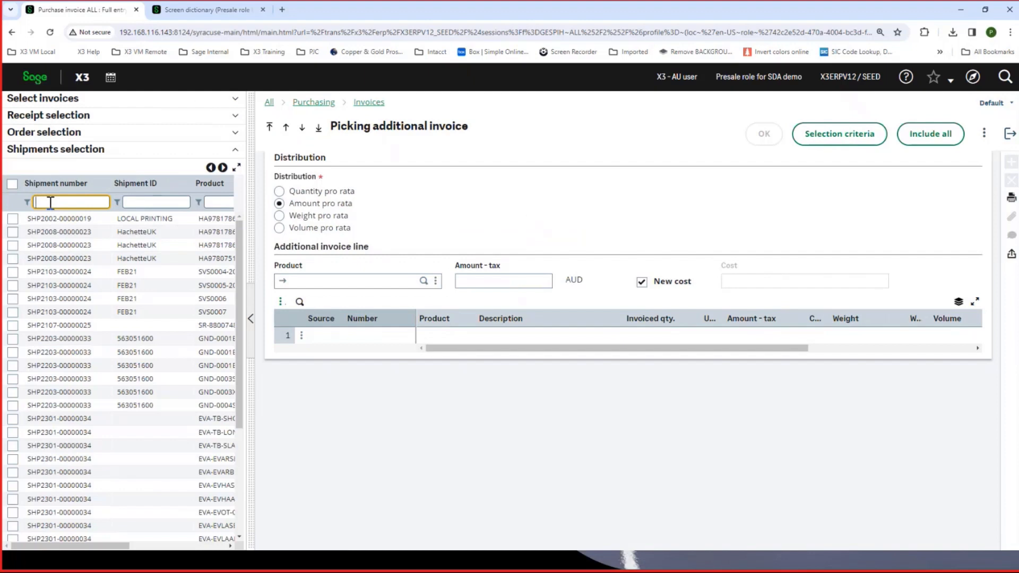
text(42)
key(Tab)
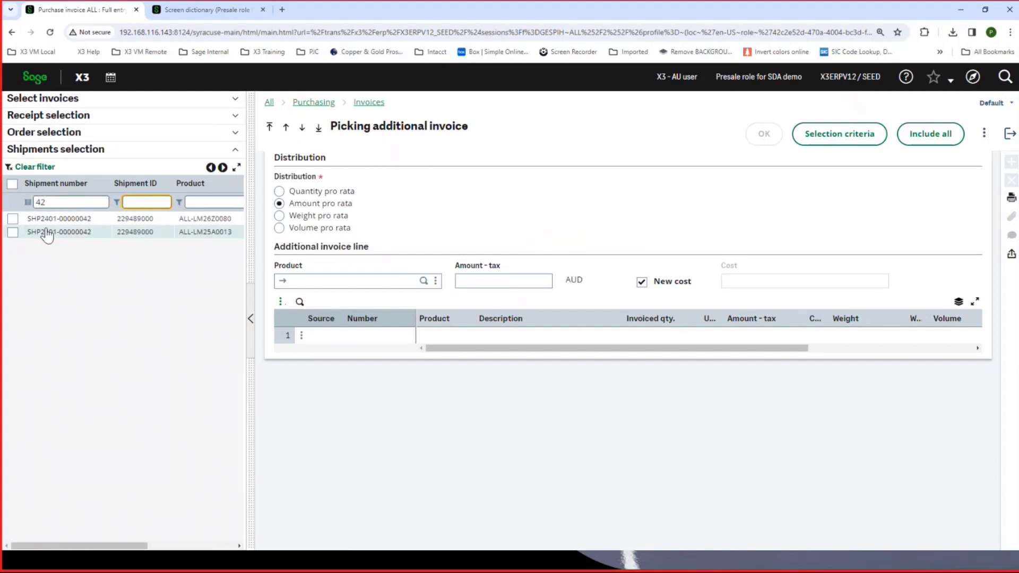
- Enter 3200 AUD as the additional invoice line's amount excluding tax and clear New cost
click(475, 283)
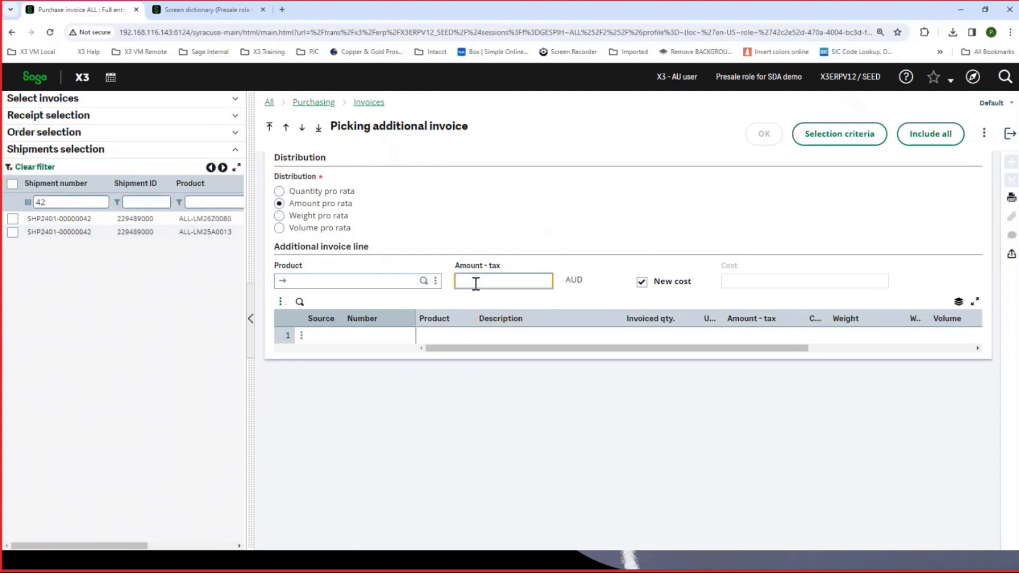
text(3200)
key(Tab)
click(642, 282)
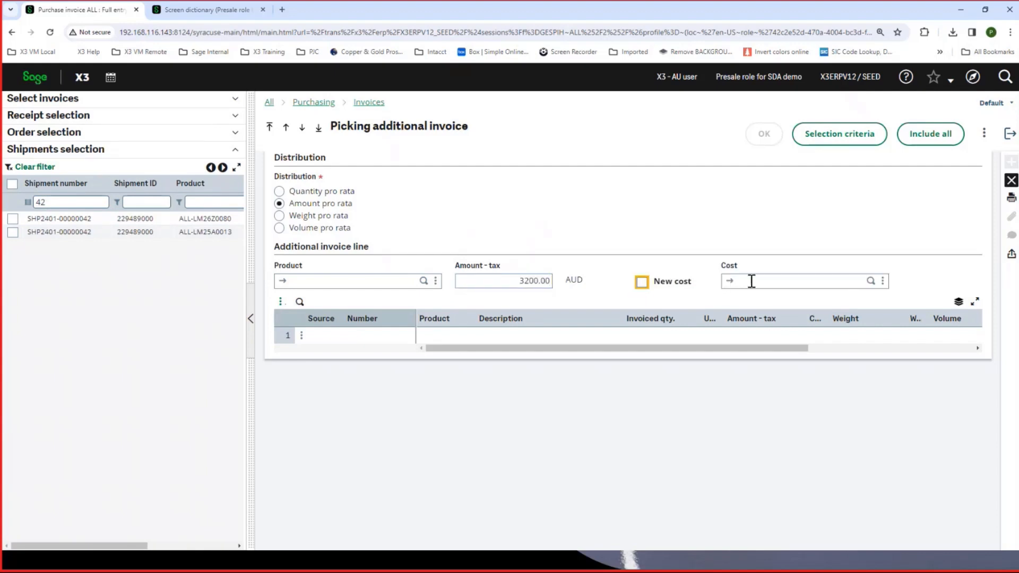
- Assign cost COST601 (FCL Sea Freight) to the additional invoice line by filtering the cost descriptions by "fcl"
click(871, 281)
click(319, 190)
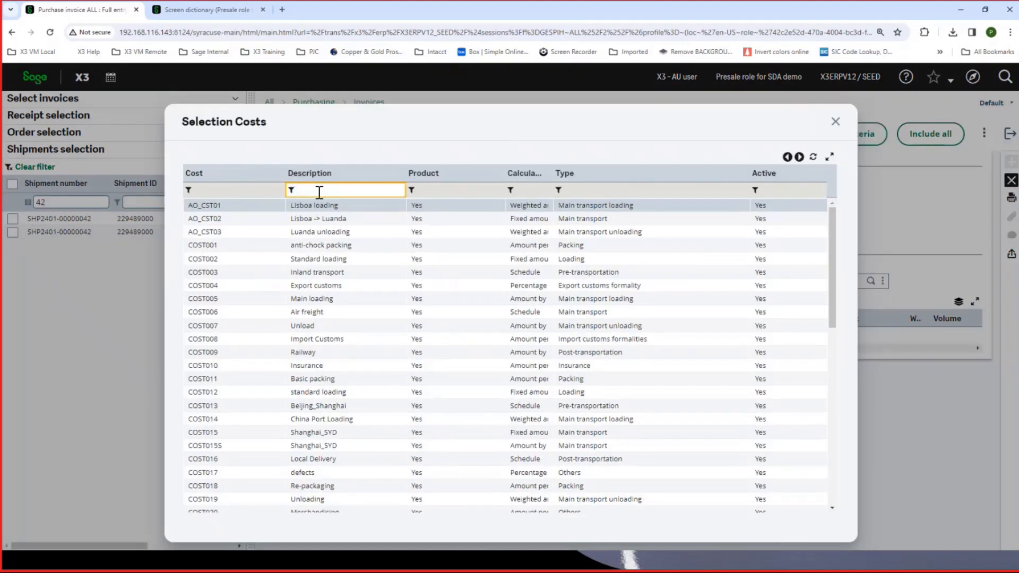
text(fcl)
key(Tab)
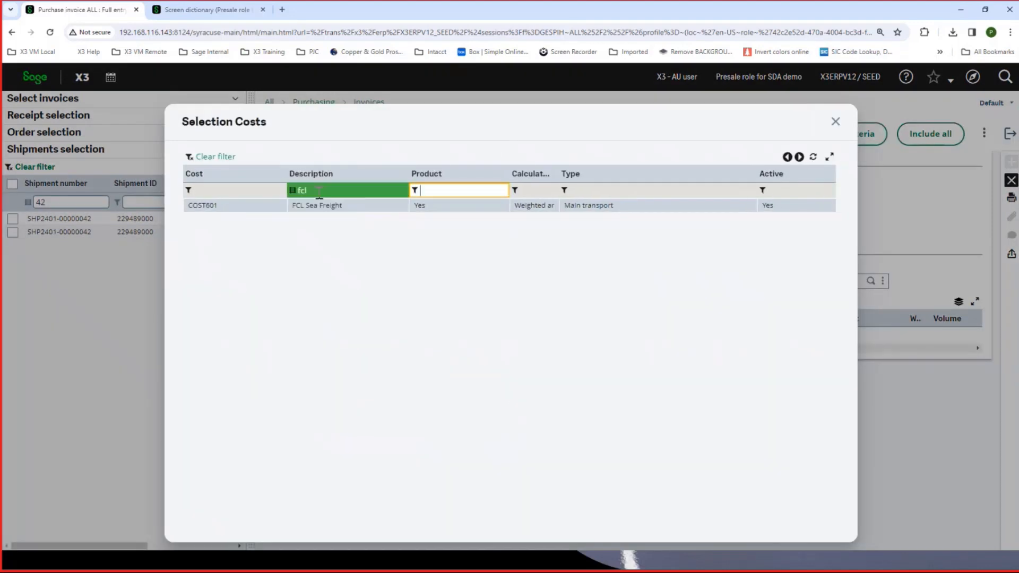
click(317, 207)
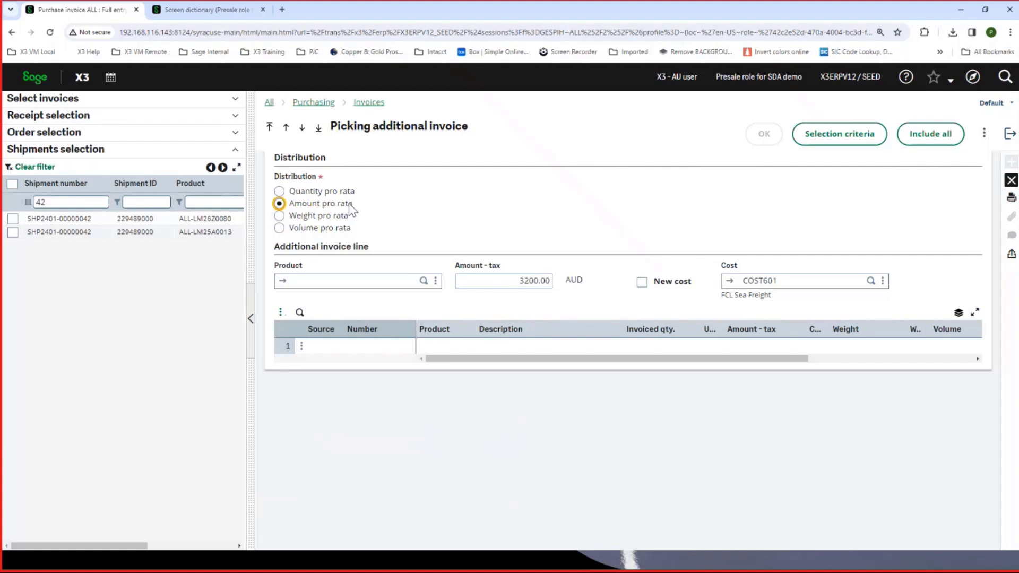
- Set the distribution to Weight pro rata, include both filtered shipment lines and confirm the picking into the invoice
click(281, 217)
click(12, 183)
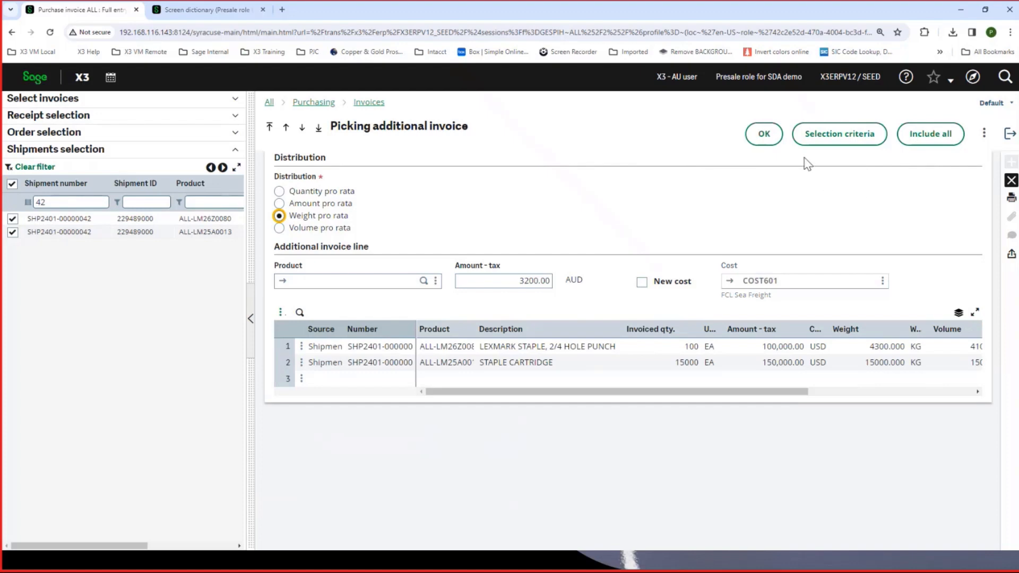
click(763, 136)
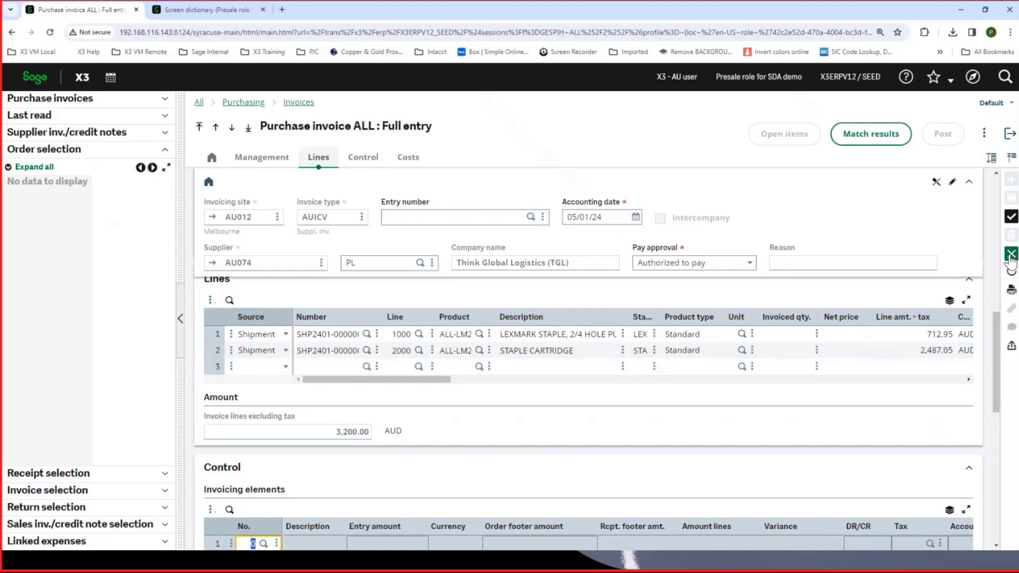
- Leave the purchase invoice entry and return to the Sage X3 Overview home page
click(1009, 180)
click(1010, 134)
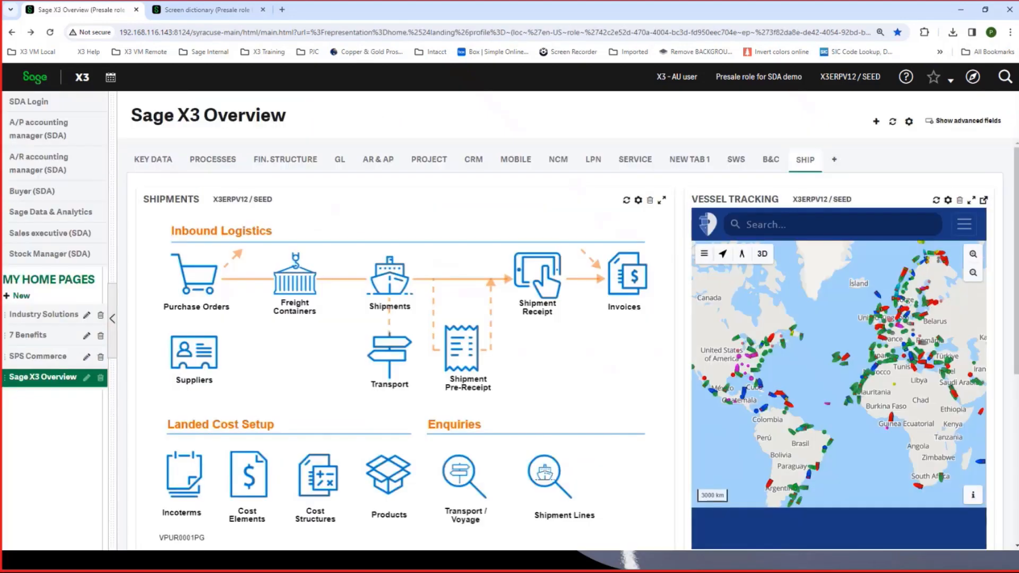